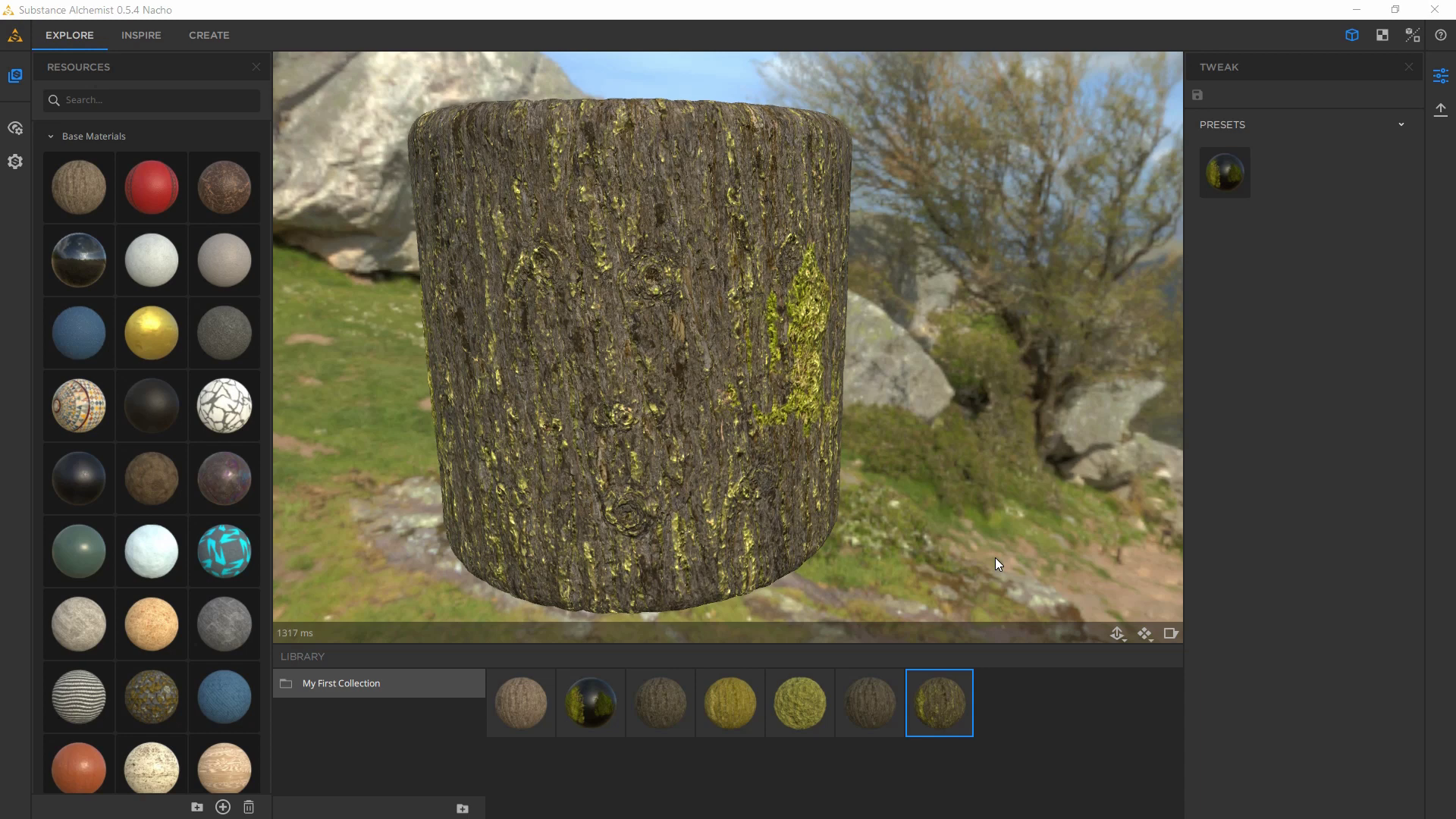
- Examine the mossy bark material on the preview cylinder from several angles and distances, and look through the base materials
{"action": "left_click_drag", "start_coordinate": [872, 370], "coordinate": [767, 417]}
{"action": "scroll", "coordinate": [767, 417], "scroll_direction": "up", "scroll_amount": 5}
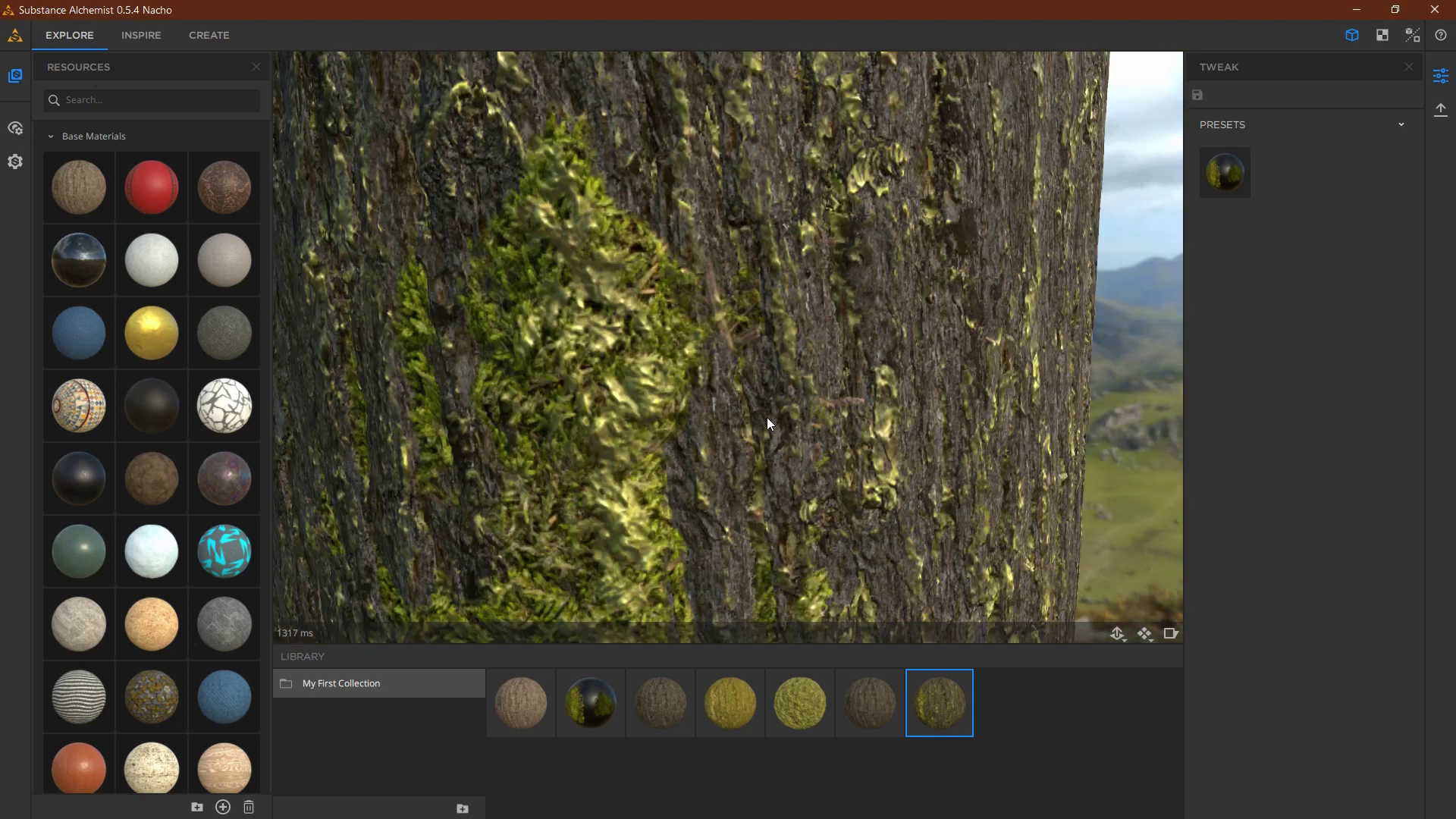
{"action": "scroll", "coordinate": [767, 417], "scroll_direction": "down", "scroll_amount": 5}
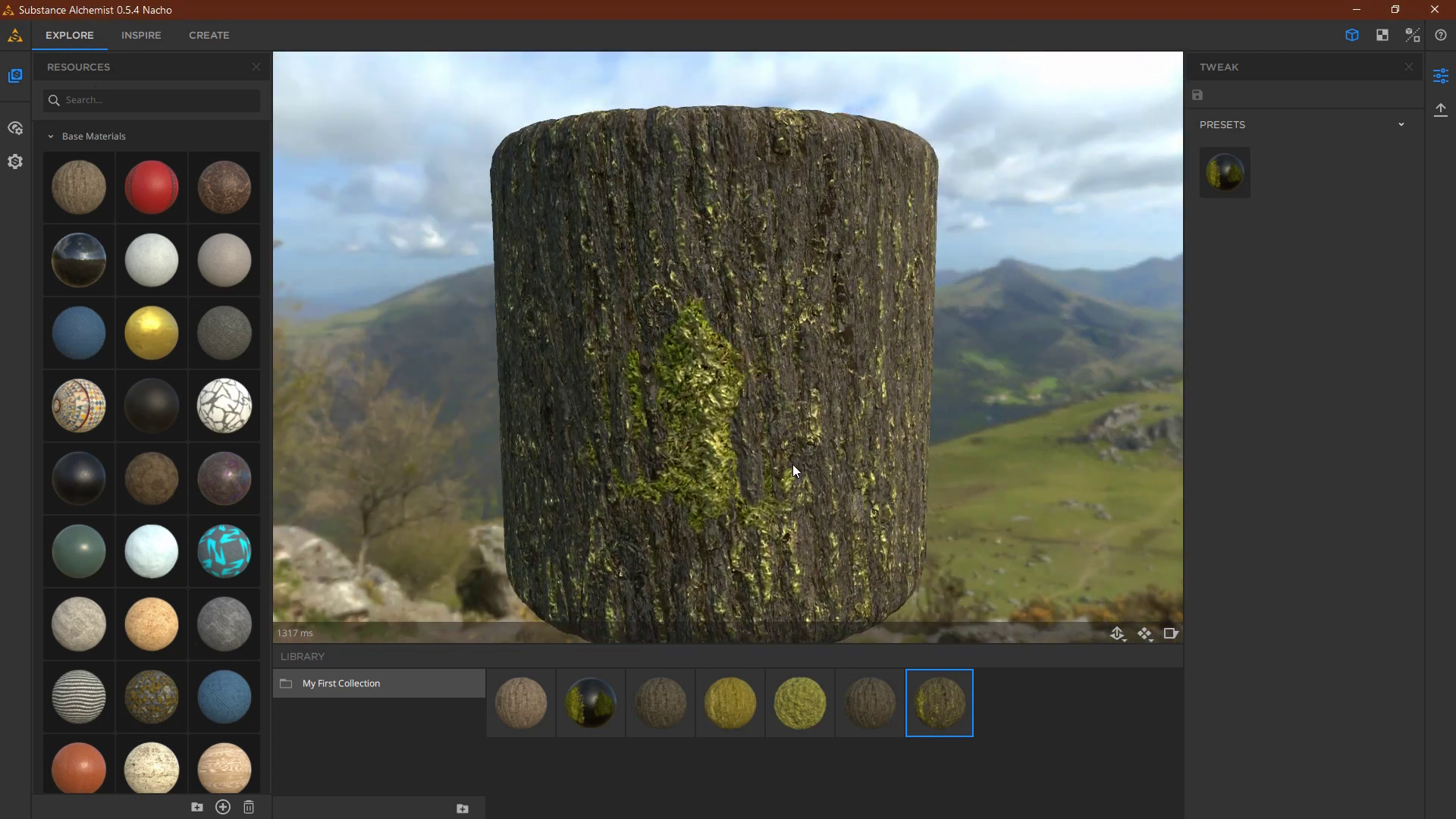
{"action": "left_click_drag", "start_coordinate": [778, 475], "coordinate": [748, 327]}
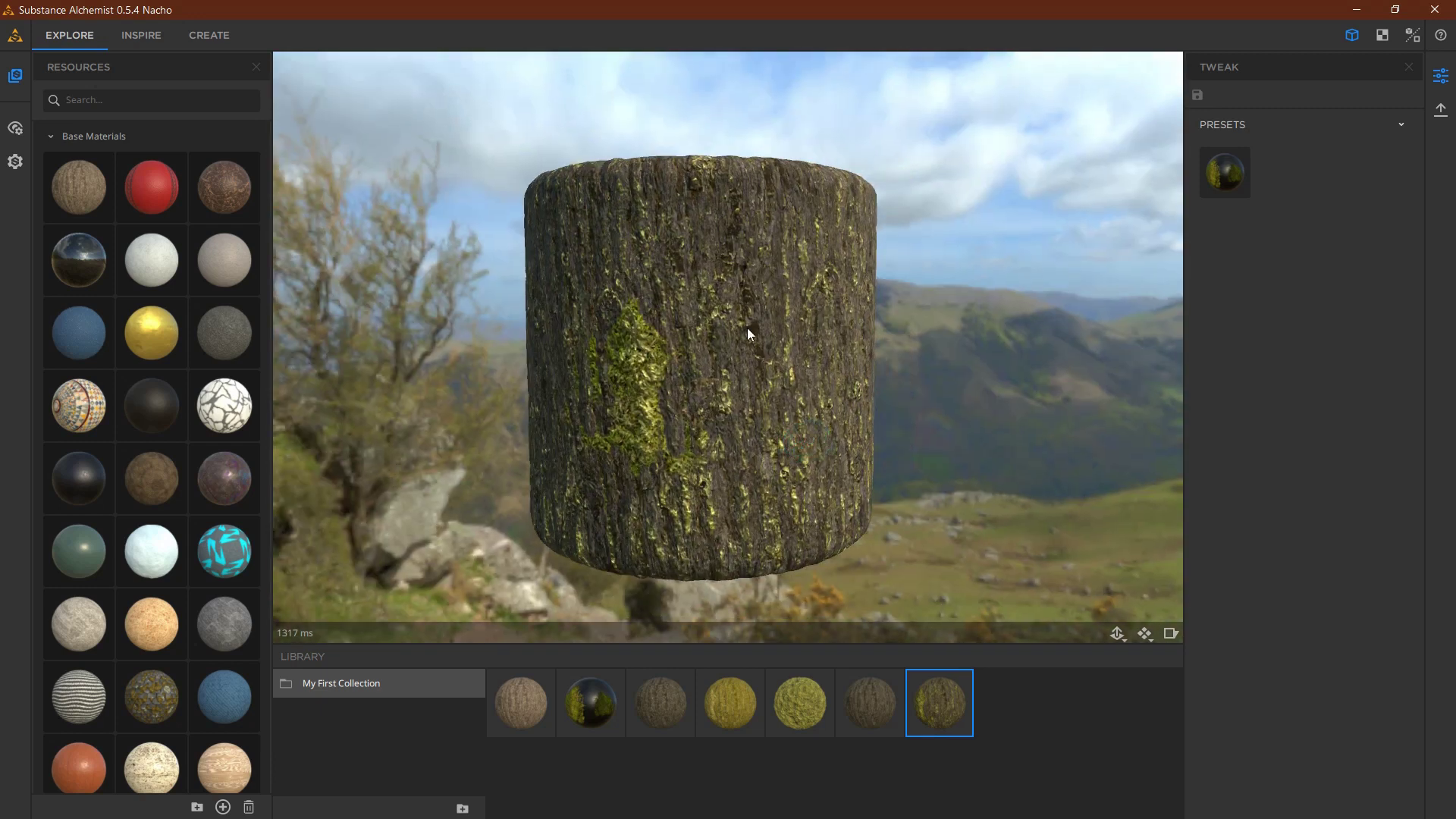
{"action": "scroll", "coordinate": [117, 381], "scroll_direction": "down", "scroll_amount": 10}
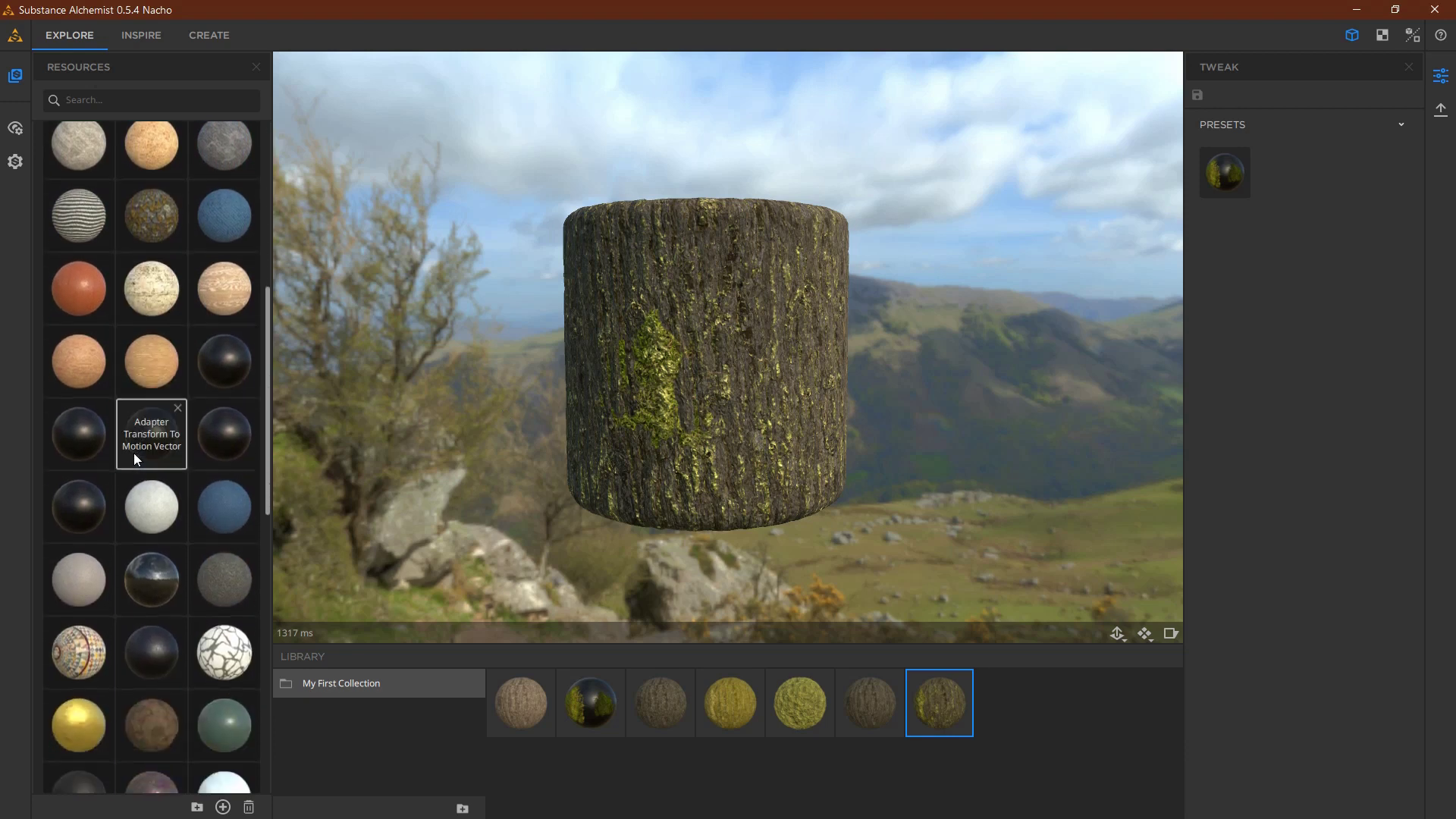
{"action": "scroll", "coordinate": [130, 456], "scroll_direction": "up", "scroll_amount": 10}
{"action": "left_click_drag", "start_coordinate": [845, 376], "coordinate": [860, 420]}
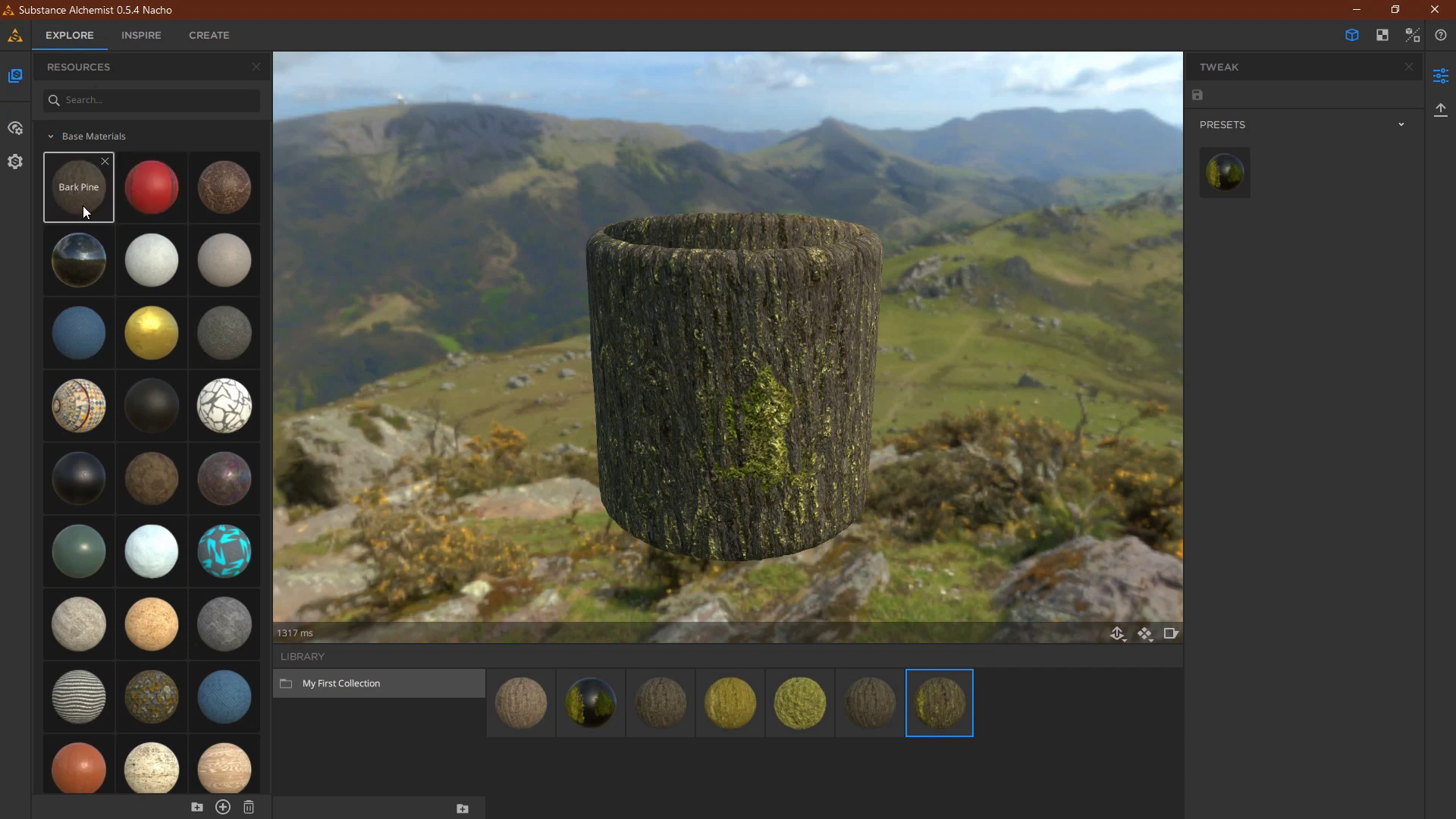
- Try to place the Bark Pine base material directly onto the preview cylinder
{"action": "left_click_drag", "start_coordinate": [82, 201], "coordinate": [618, 374]}
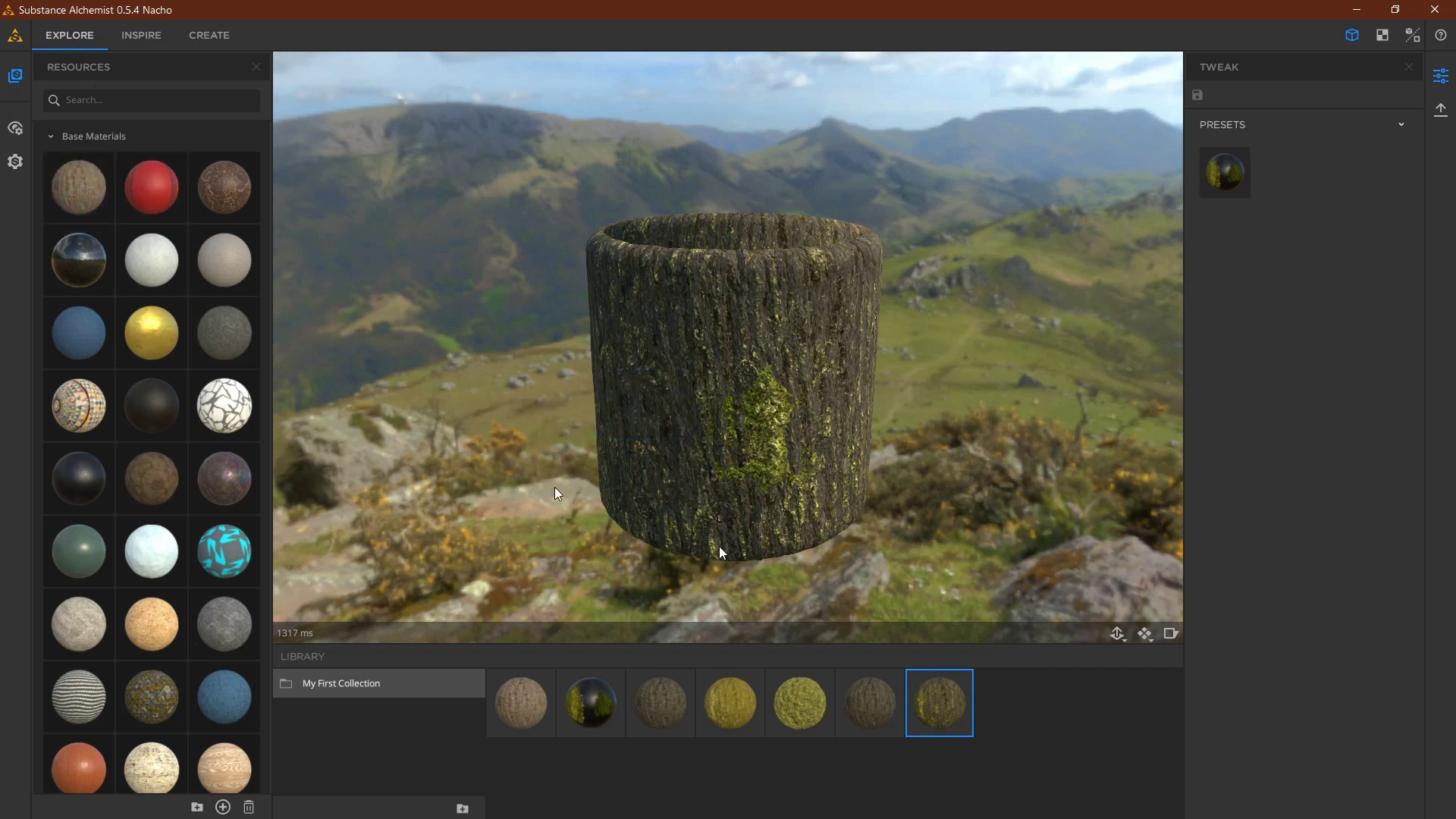
{"action": "left_click_drag", "start_coordinate": [69, 203], "coordinate": [770, 370]}
{"action": "scroll", "coordinate": [667, 450], "scroll_direction": "up", "scroll_amount": 3}
{"action": "middle_click_drag", "start_coordinate": [696, 432], "coordinate": [742, 393]}
{"action": "scroll", "coordinate": [741, 392], "scroll_direction": "up", "scroll_amount": 3}
{"action": "left_click_drag", "start_coordinate": [742, 390], "coordinate": [842, 351]}
{"action": "scroll", "coordinate": [846, 349], "scroll_direction": "down", "scroll_amount": 6}
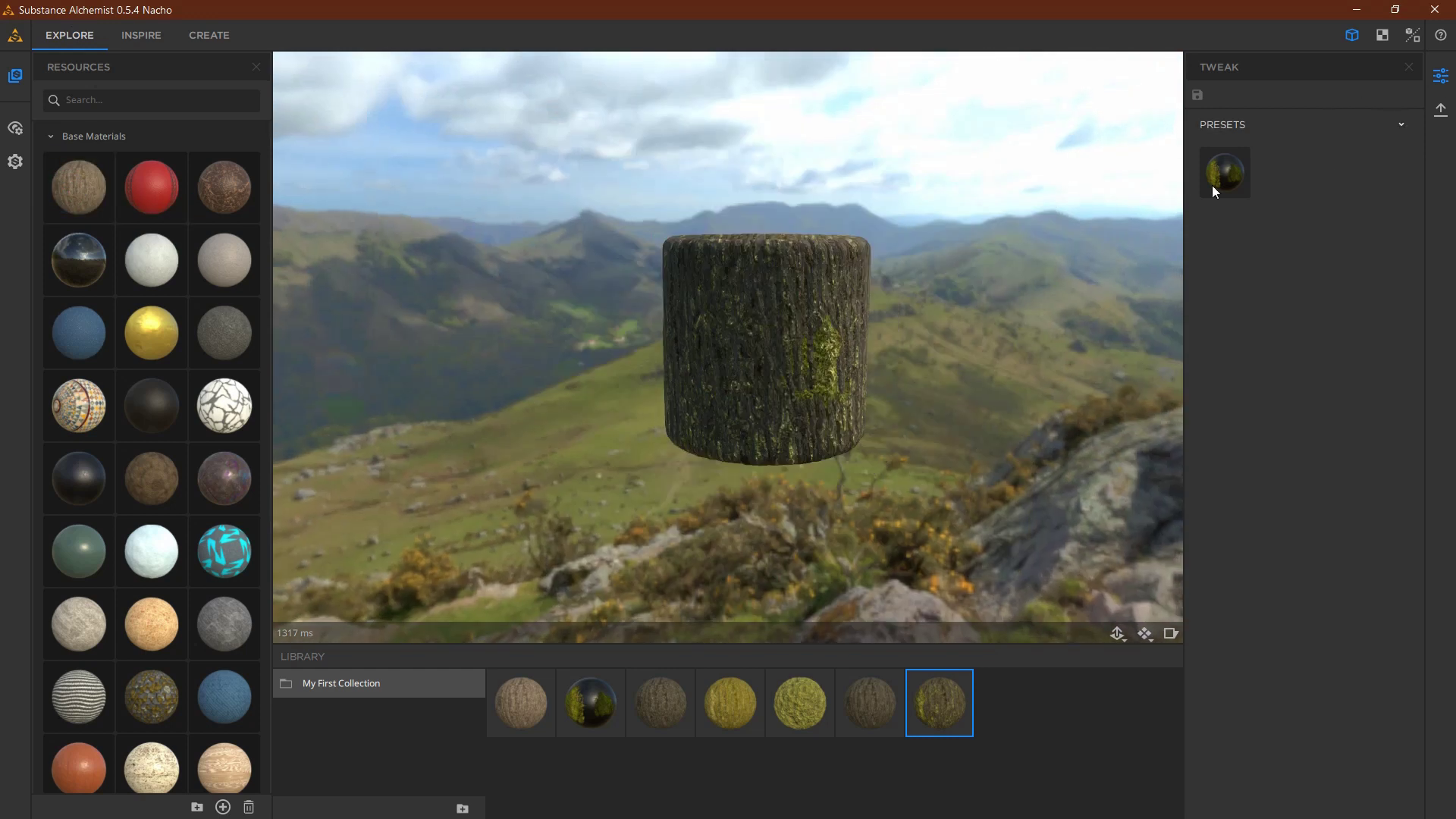
- Load the Bark Pine base material and apply its Warm Pine Bark preset
{"action": "left_click", "coordinate": [51, 182]}
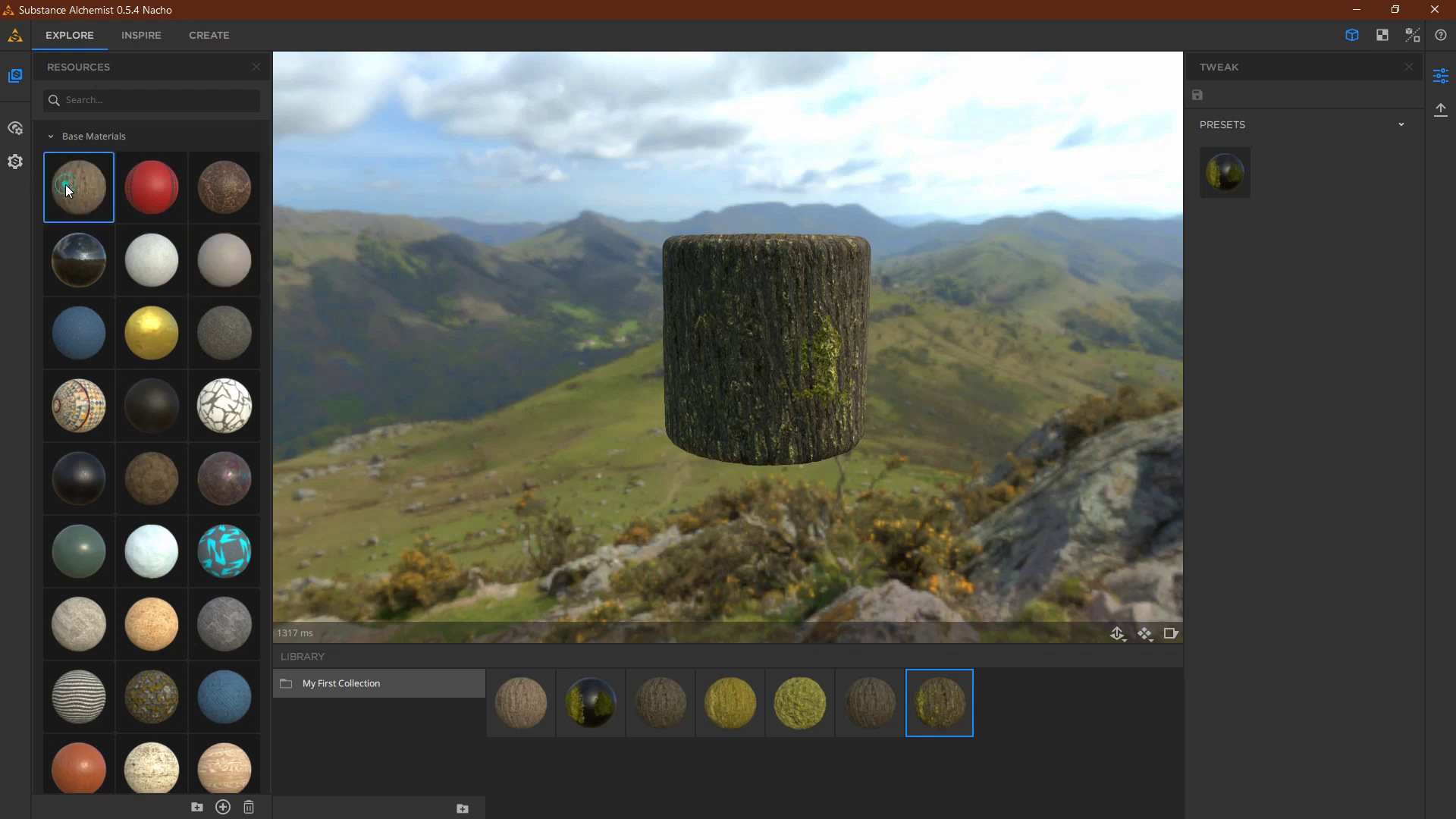
{"action": "left_click_drag", "start_coordinate": [769, 383], "coordinate": [694, 366]}
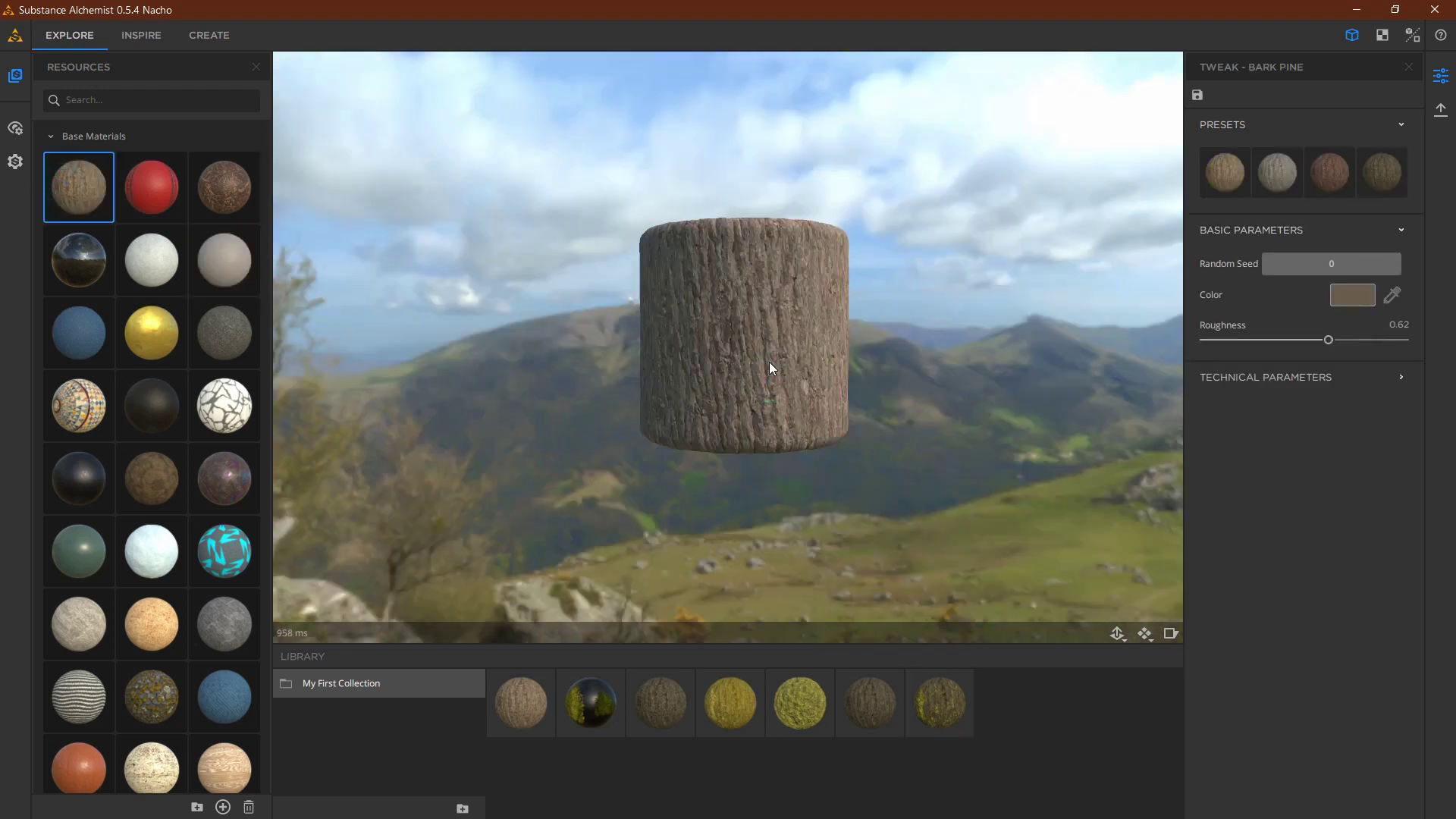
{"action": "scroll", "coordinate": [768, 364], "scroll_direction": "up", "scroll_amount": 3}
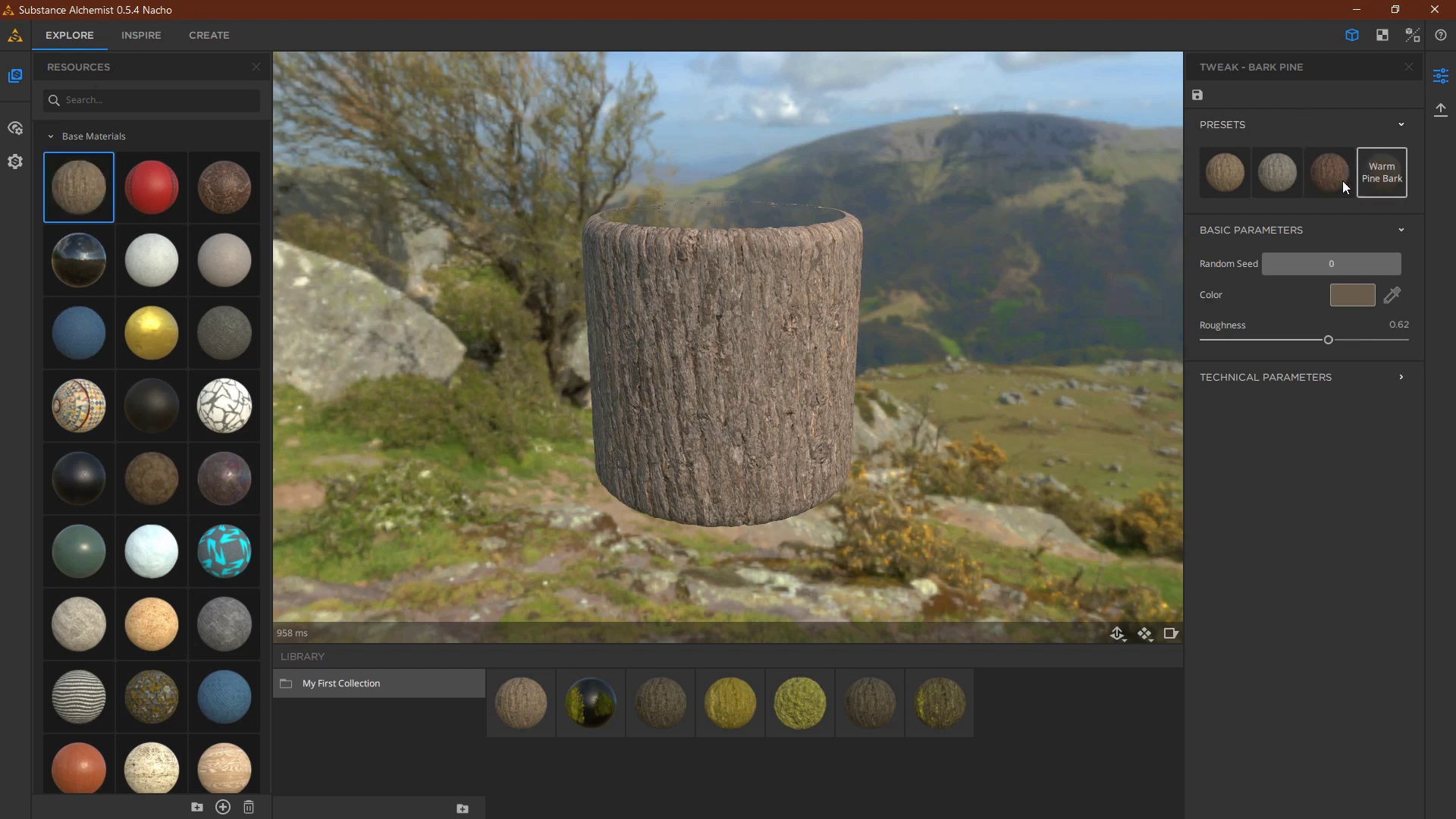
{"action": "left_click", "coordinate": [1395, 184]}
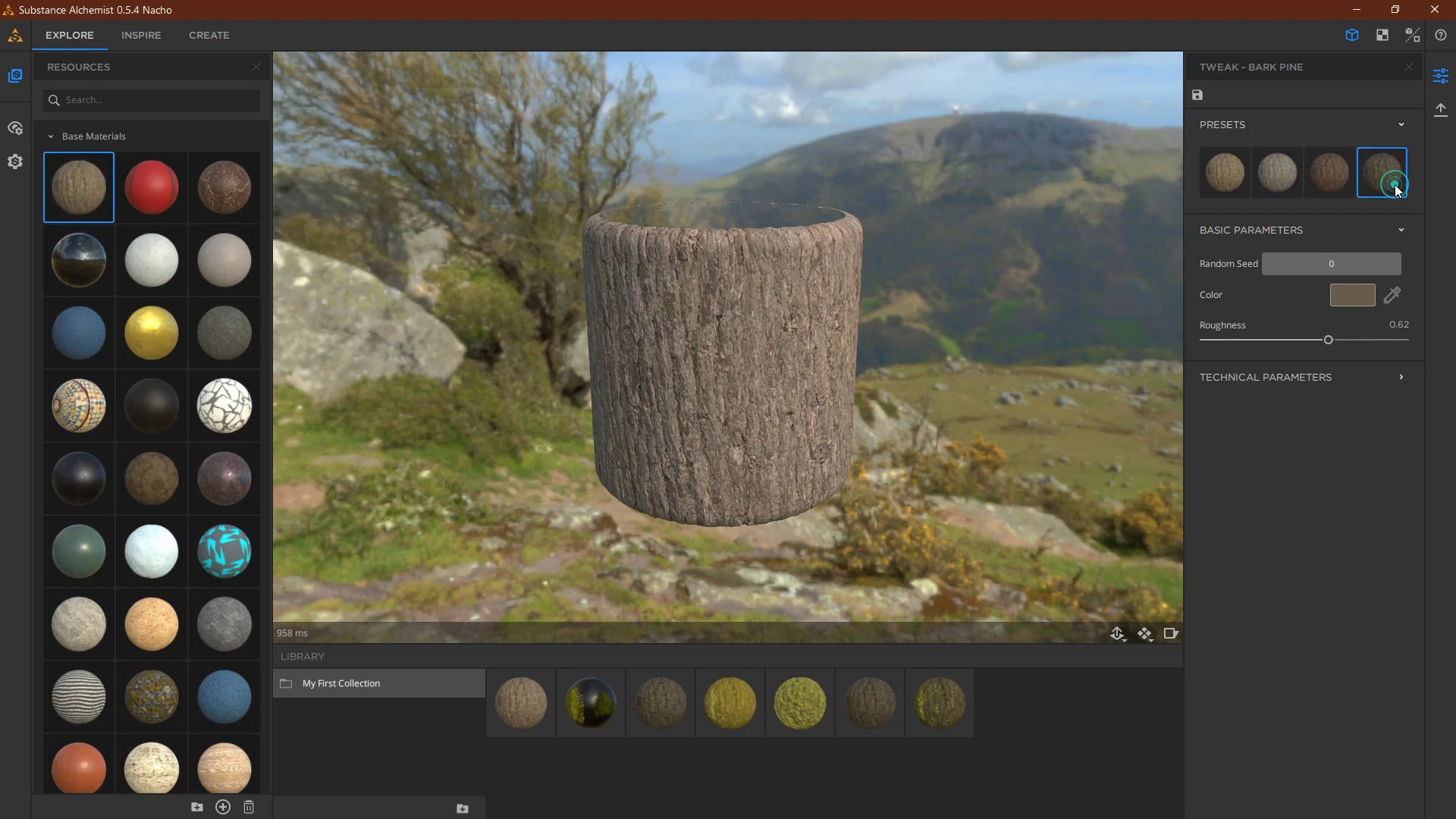
{"action": "scroll", "coordinate": [769, 411], "scroll_direction": "down", "scroll_amount": 4}
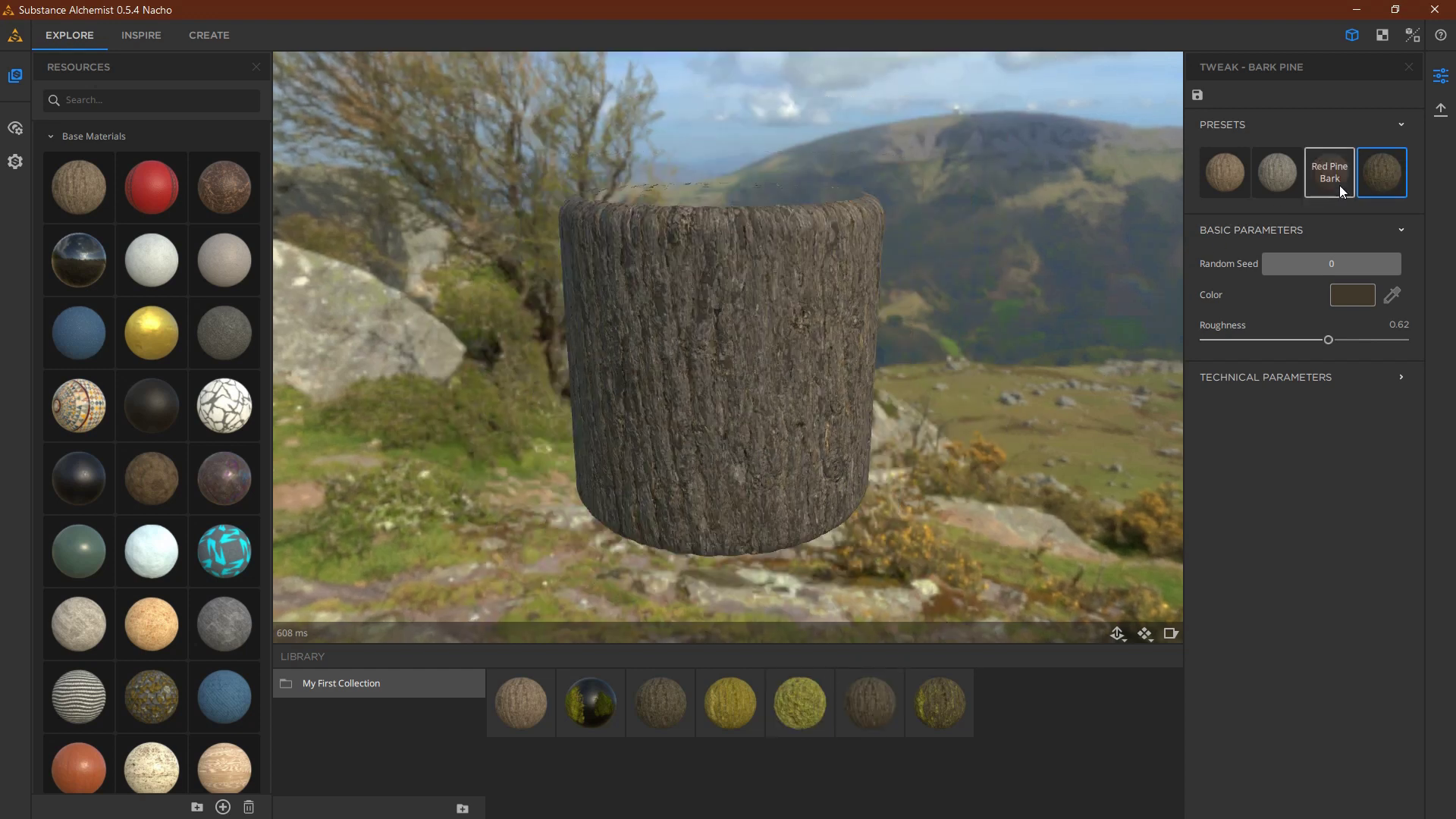
{"action": "left_click_drag", "start_coordinate": [844, 516], "coordinate": [781, 440]}
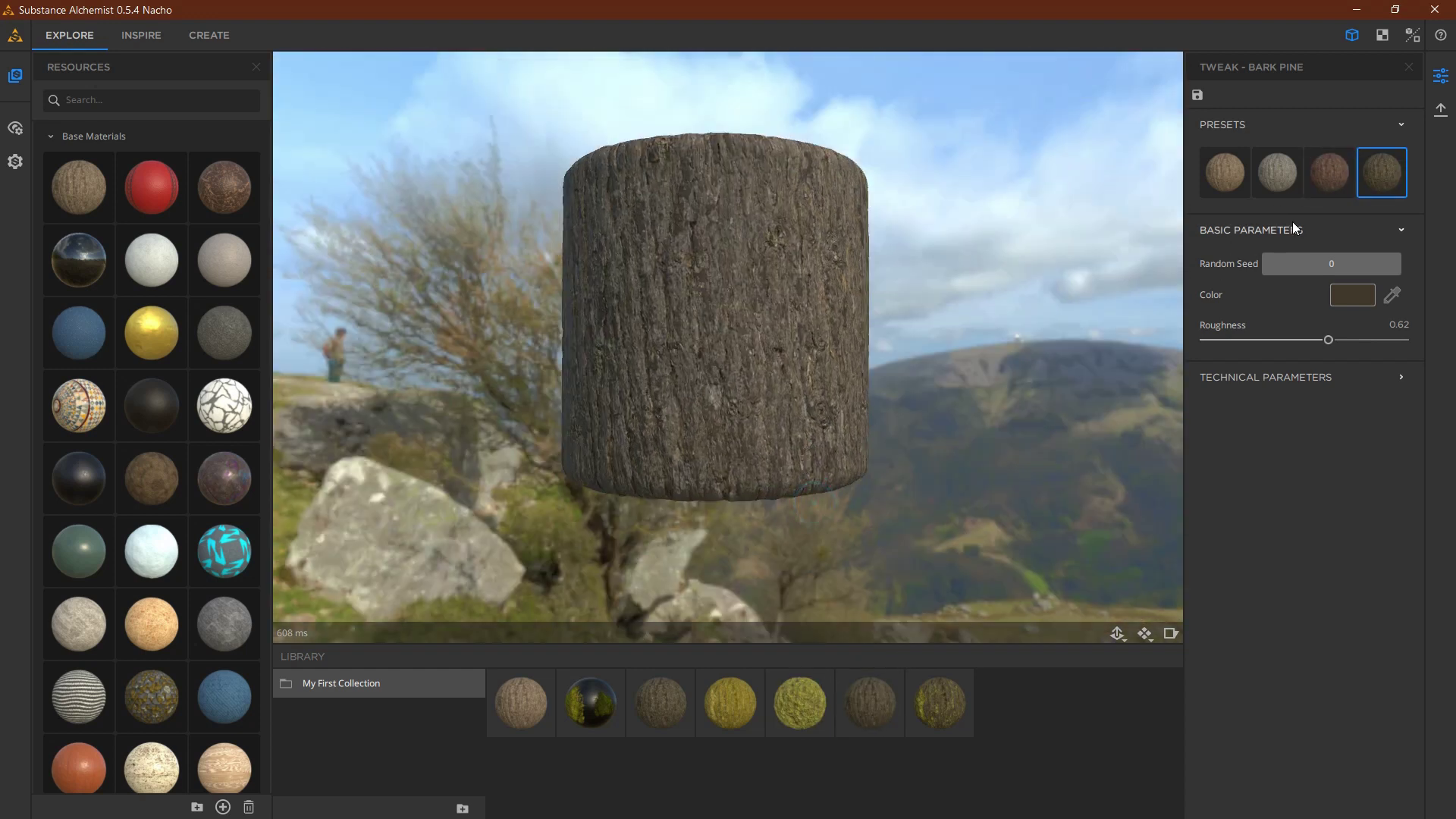
- Create a new library named Tutorial
{"action": "left_click", "coordinate": [1198, 96]}
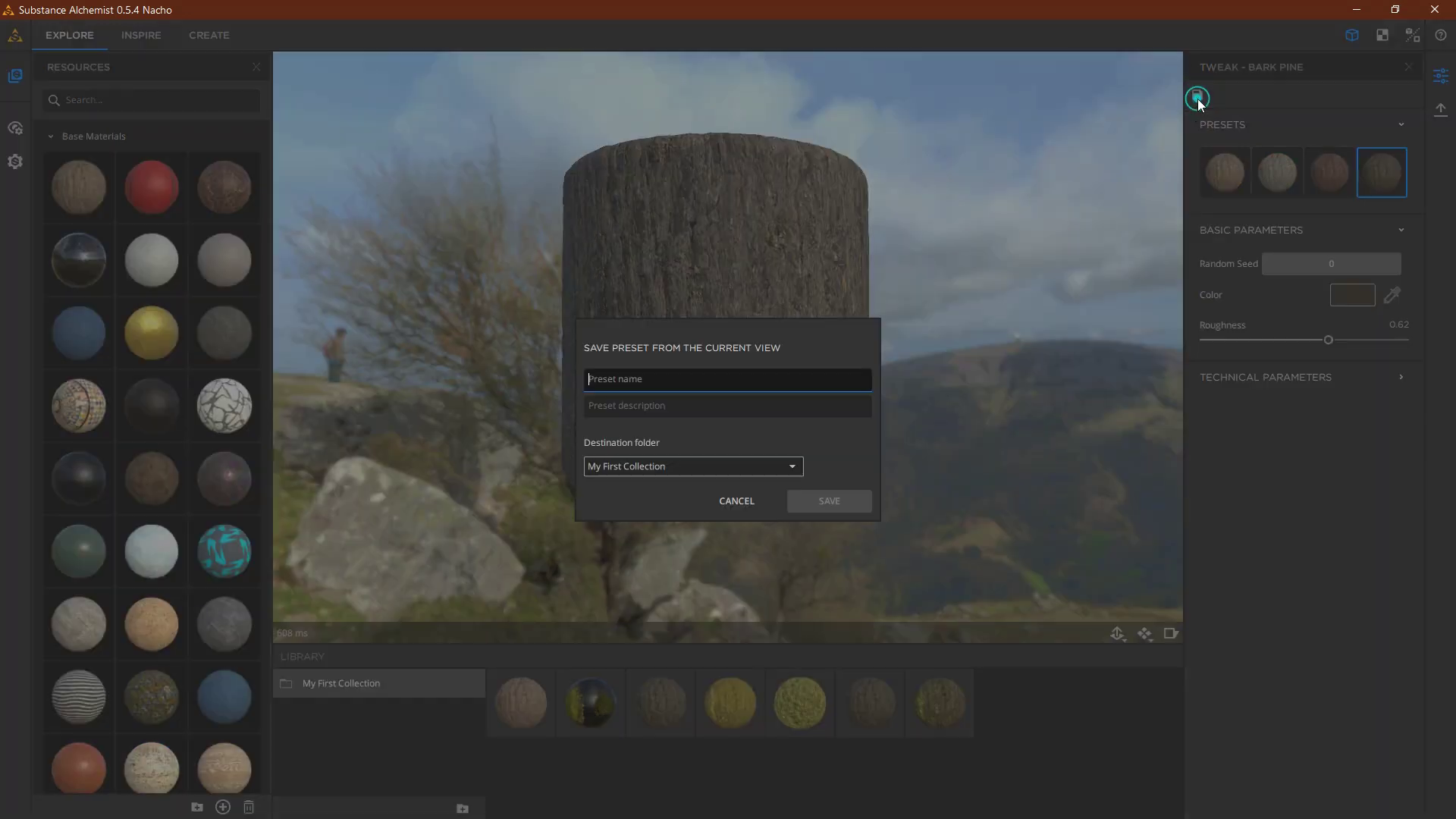
{"action": "left_click", "coordinate": [743, 502]}
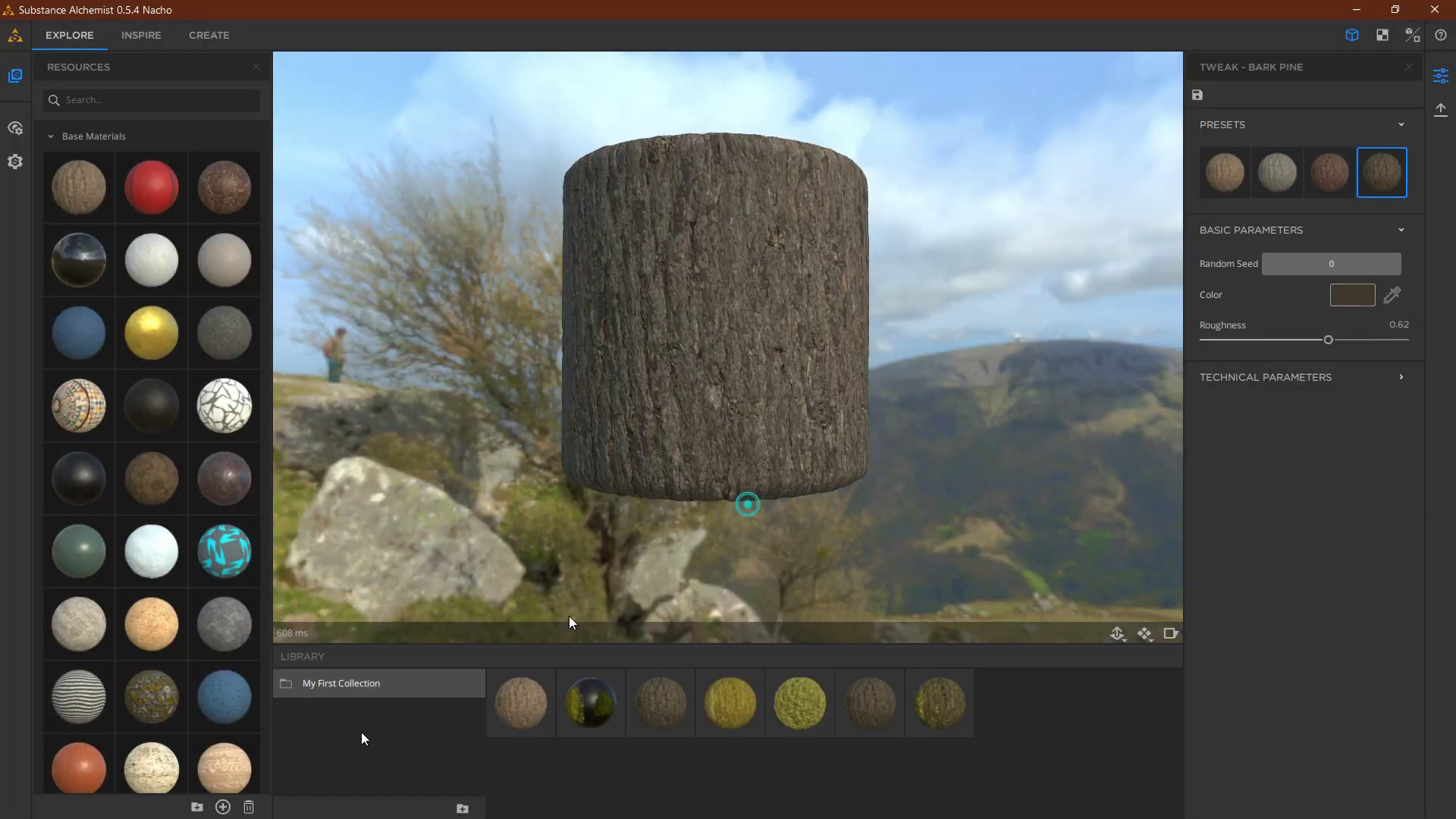
{"action": "left_click", "coordinate": [463, 807]}
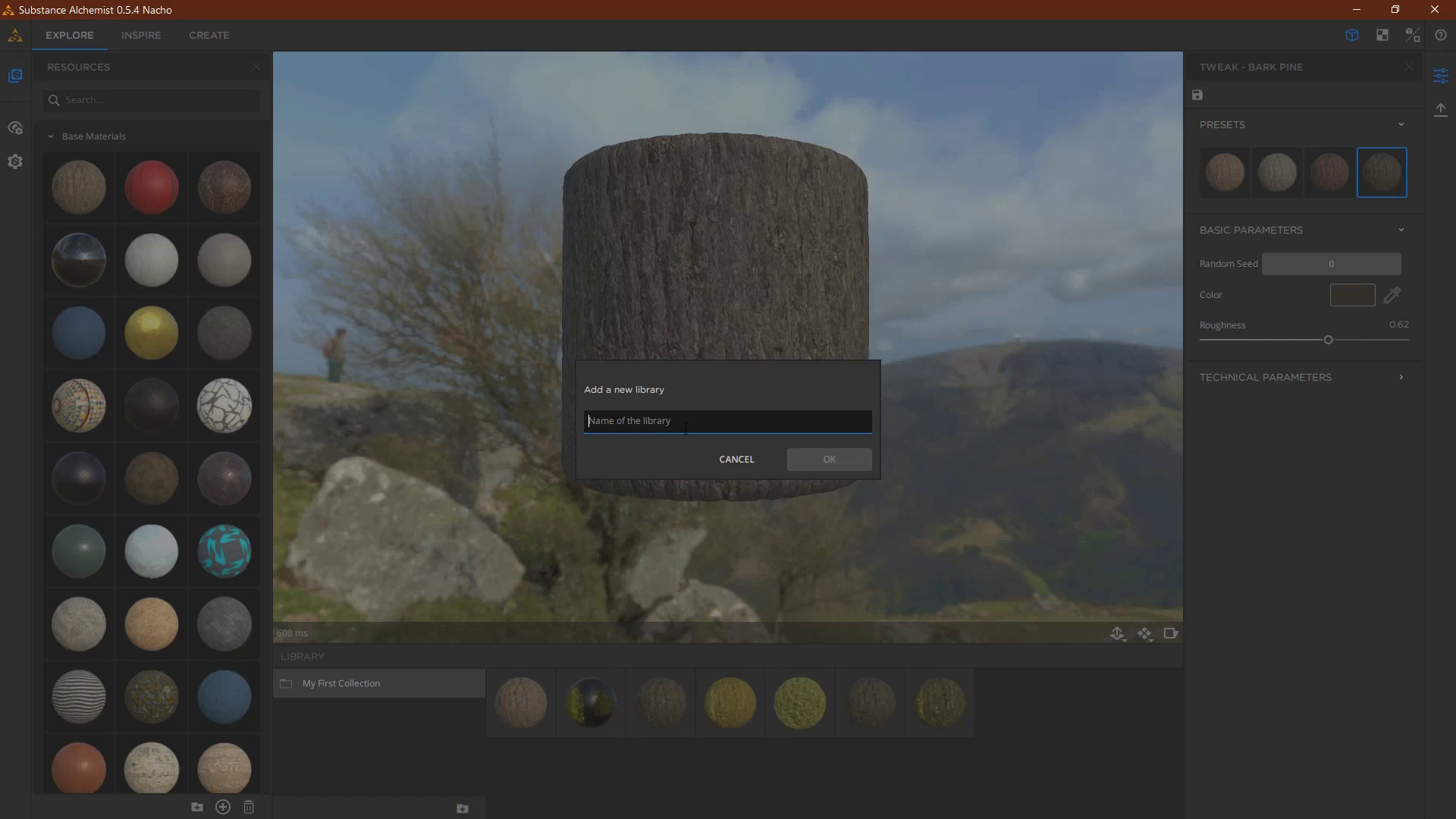
{"action": "type", "text": "Tutorial"}
{"action": "key", "text": "Return"}
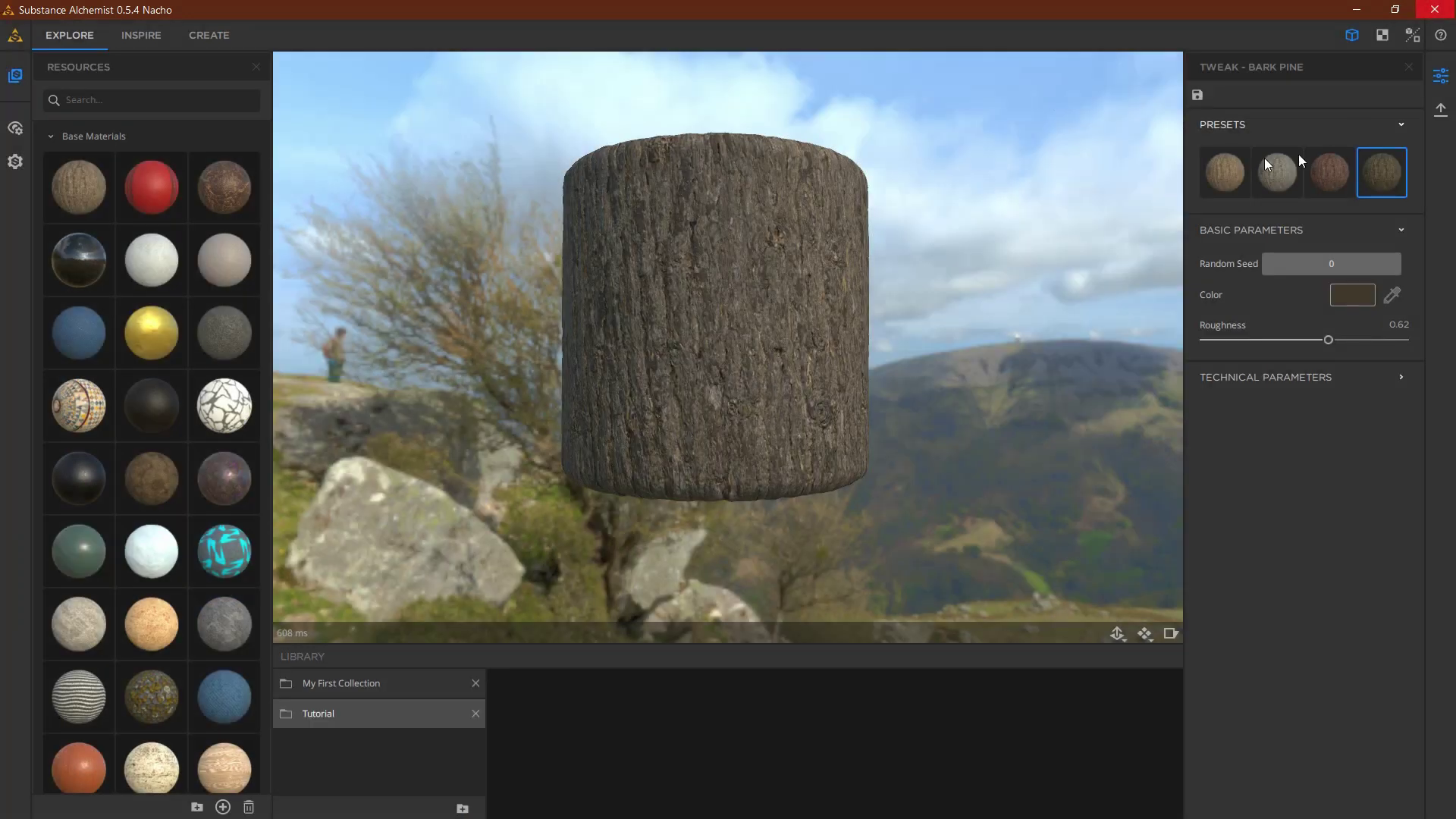
- Save the current material view as a preset named Warm Pine Bark in the Tutorial folder
{"action": "left_click", "coordinate": [1196, 94]}
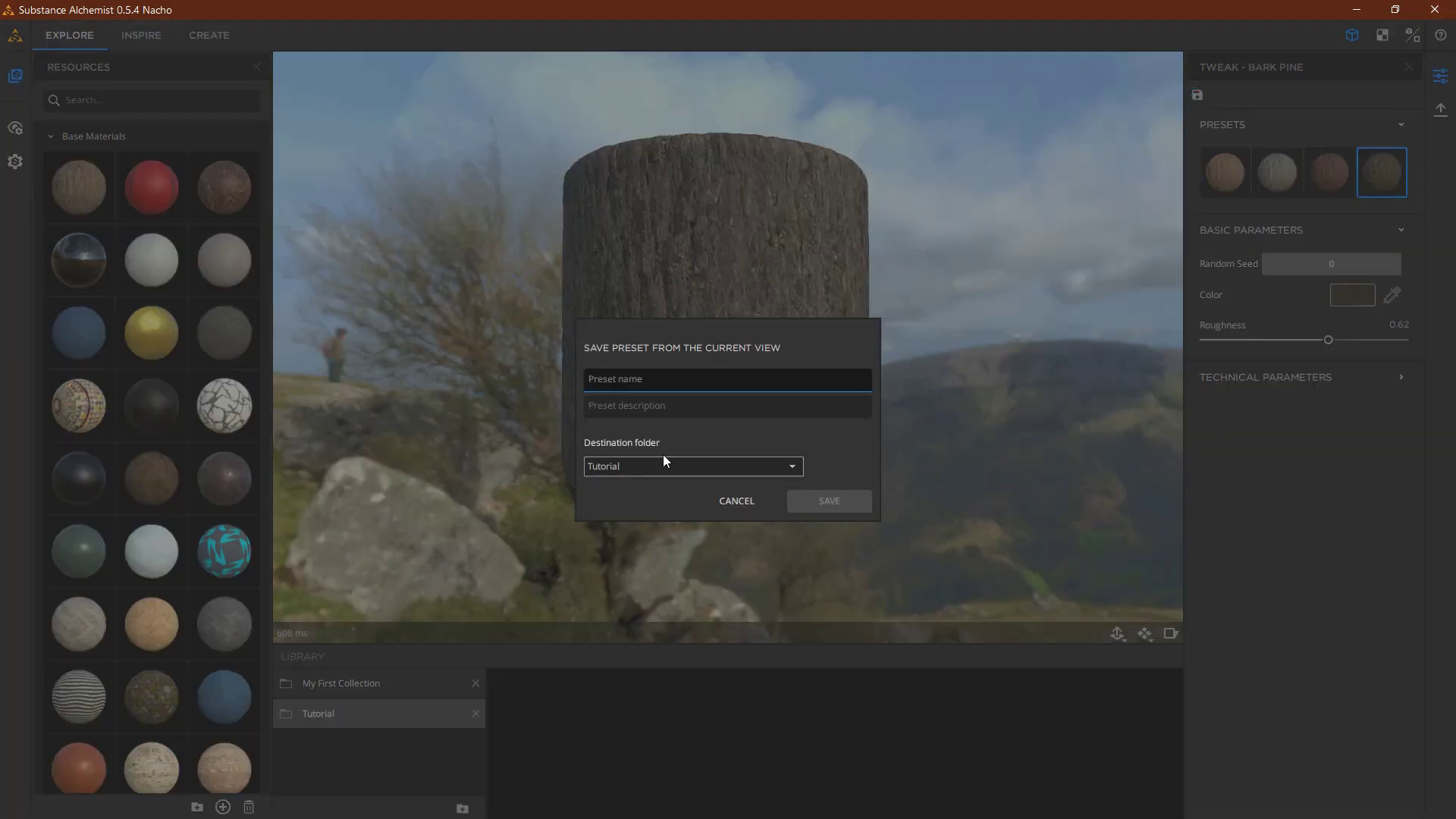
{"action": "type", "text": "W"}
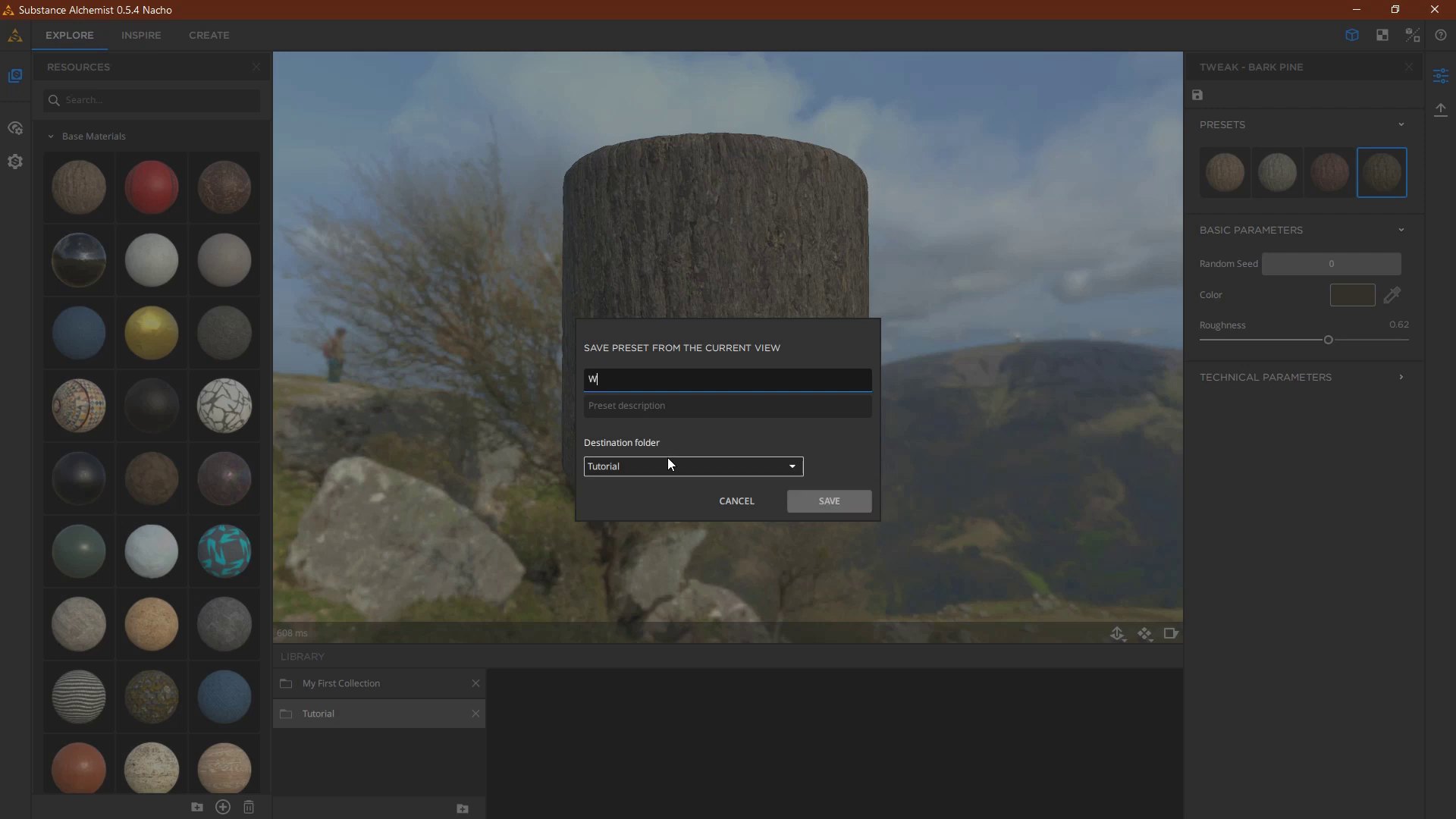
{"action": "type", "text": "arm Pine Bark"}
{"action": "left_click", "coordinate": [826, 508]}
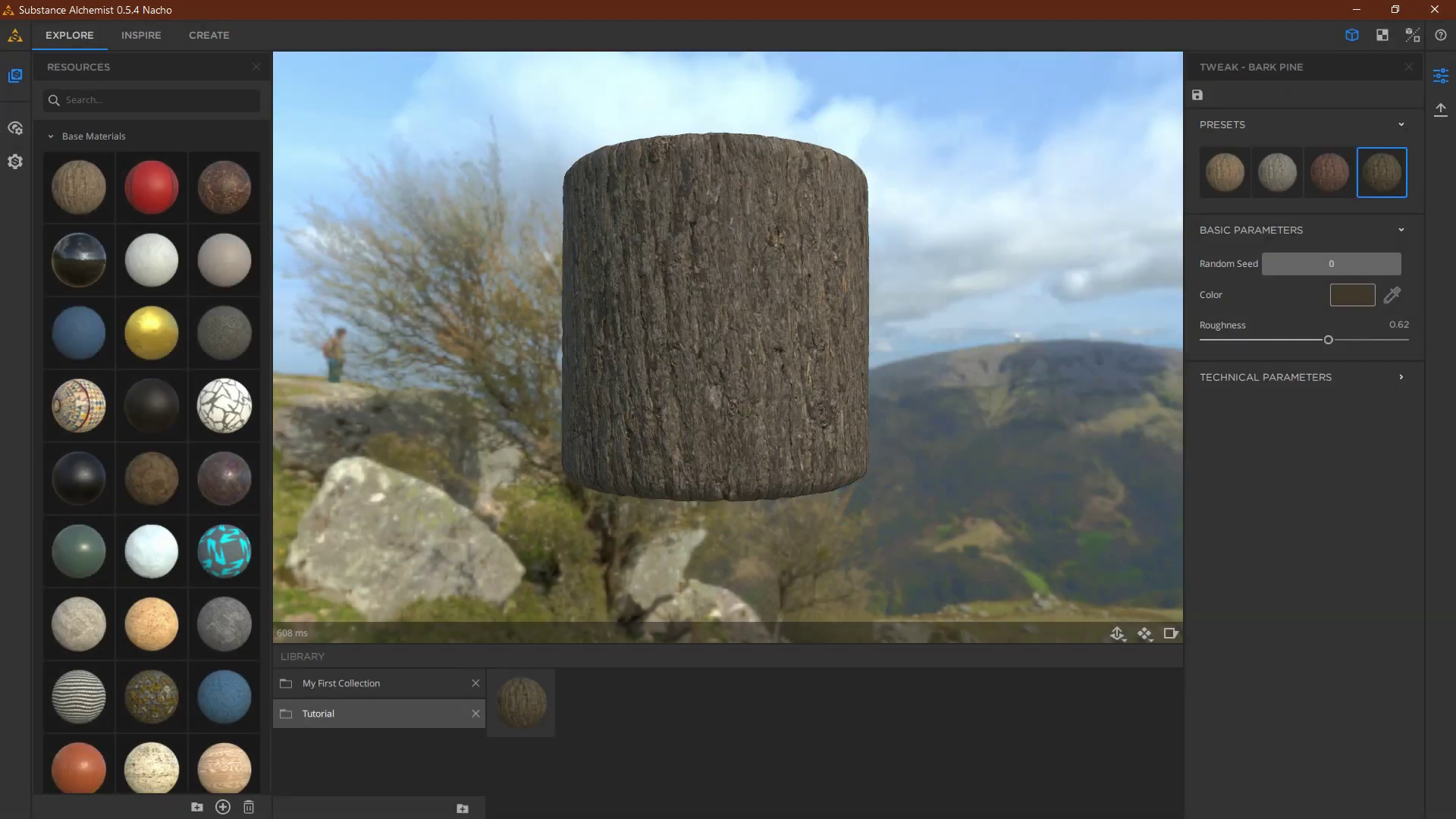
- Look over the Inspire and Create workspaces and return to the Explore workspace
{"action": "key", "text": "alt+Tab"}
{"action": "left_click", "coordinate": [234, 426]}
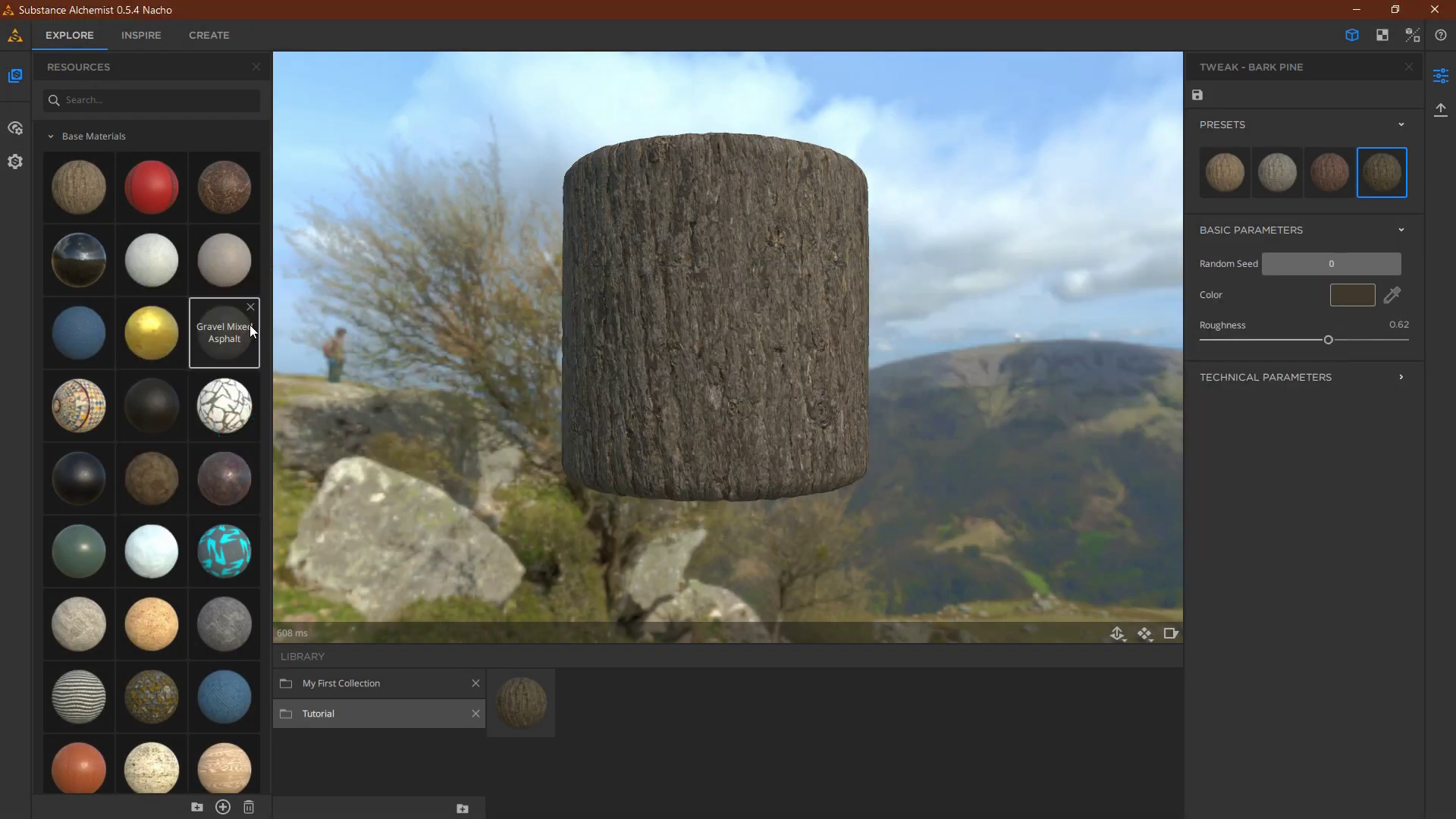
{"action": "left_click", "coordinate": [141, 35]}
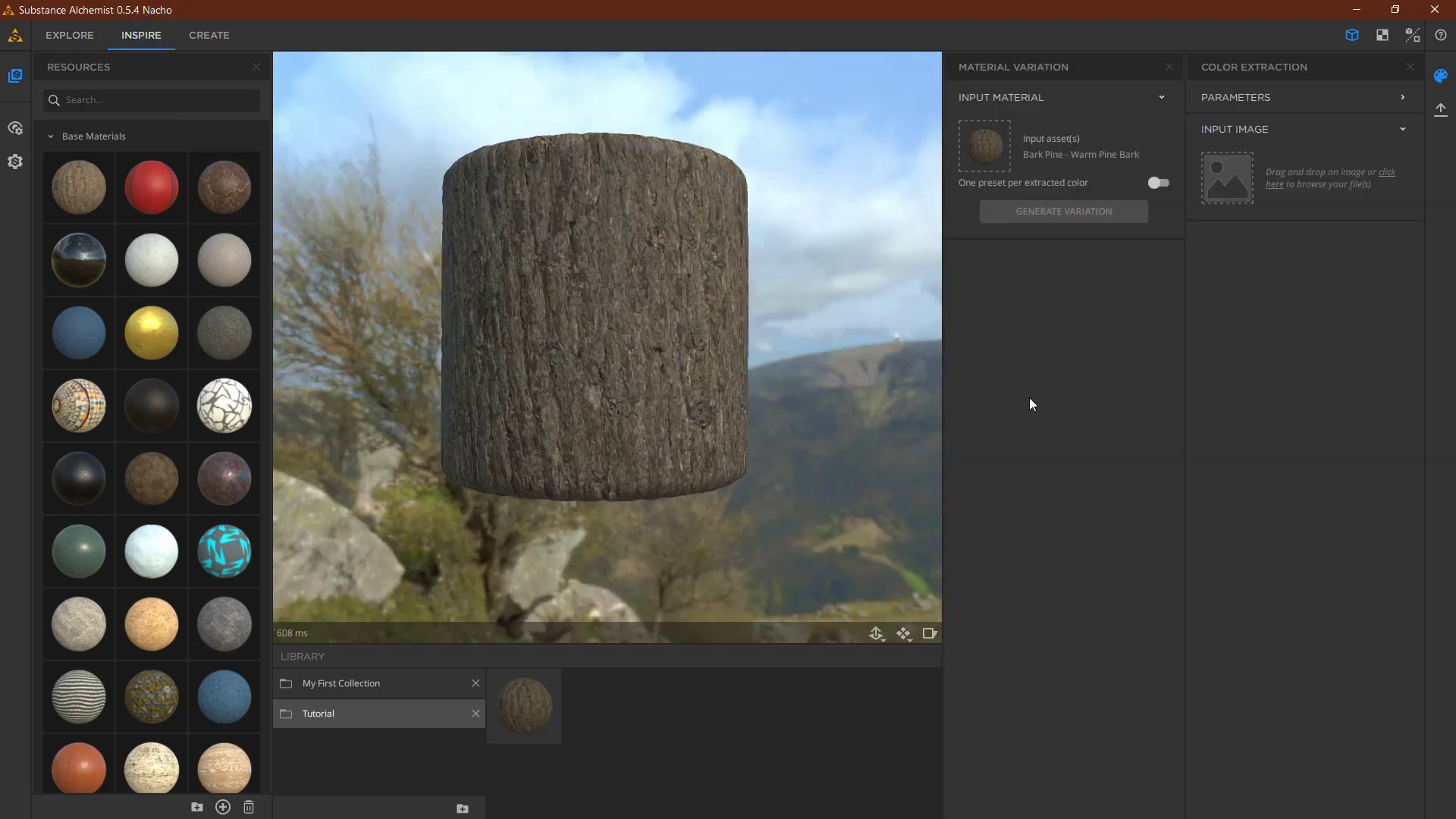
{"action": "left_click", "coordinate": [209, 35]}
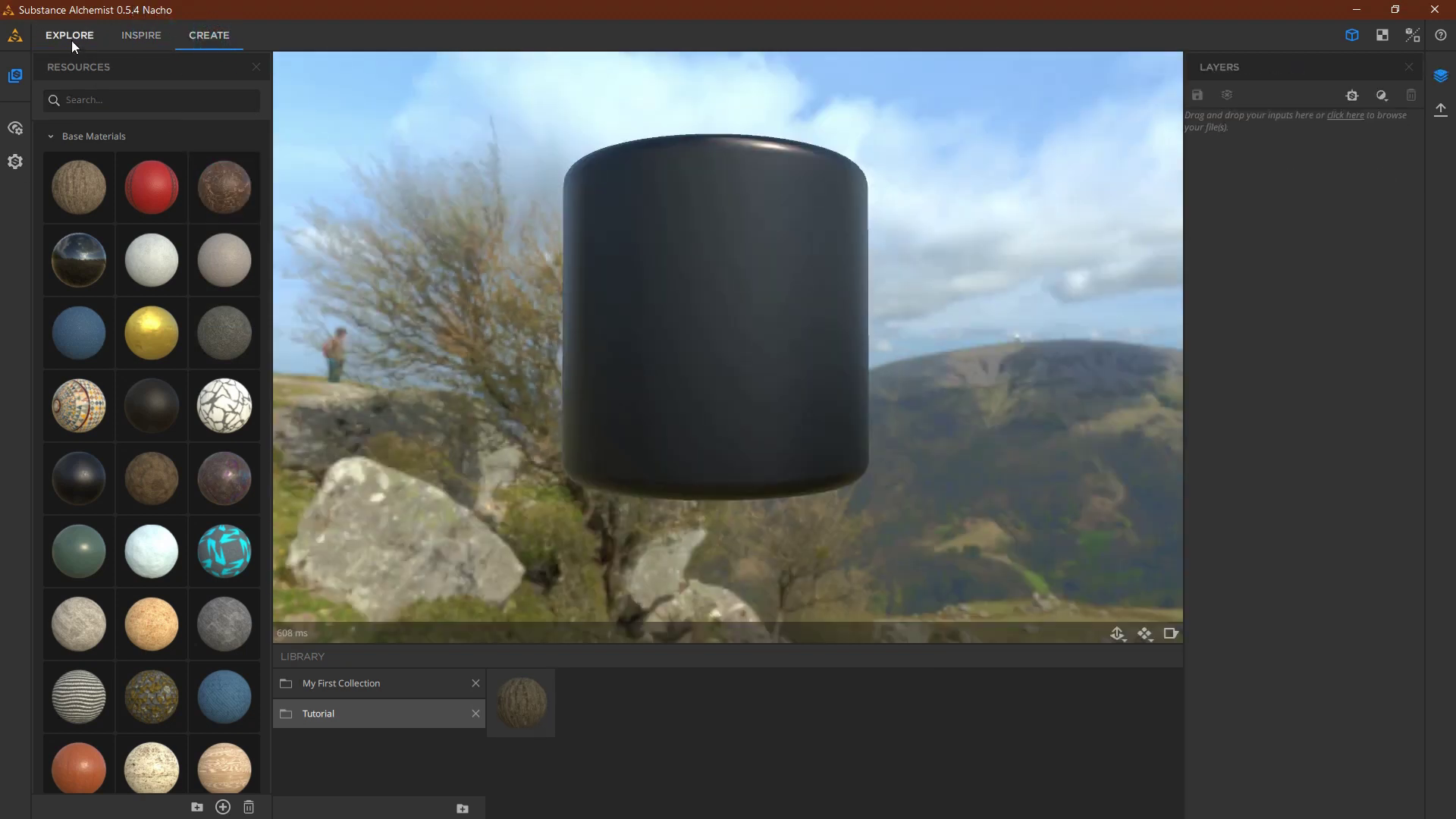
{"action": "left_click", "coordinate": [70, 36]}
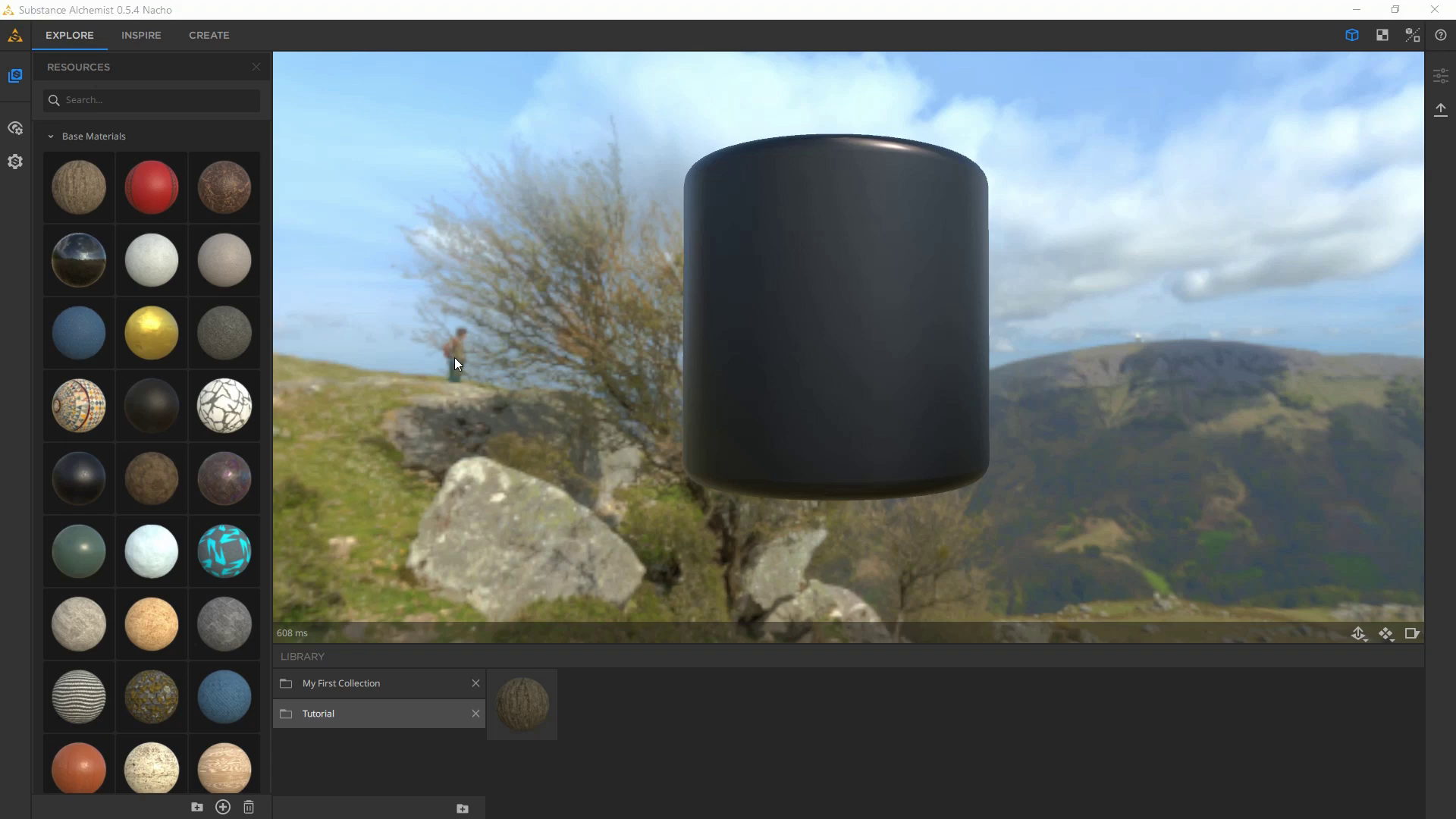
- Switch to the browser and examine the Moss 01 texture among the moss albedo map image results
{"action": "key", "text": "alt+Tab"}
{"action": "left_click", "coordinate": [579, 410]}
{"action": "scroll", "coordinate": [470, 350], "scroll_direction": "up", "scroll_amount": 3}
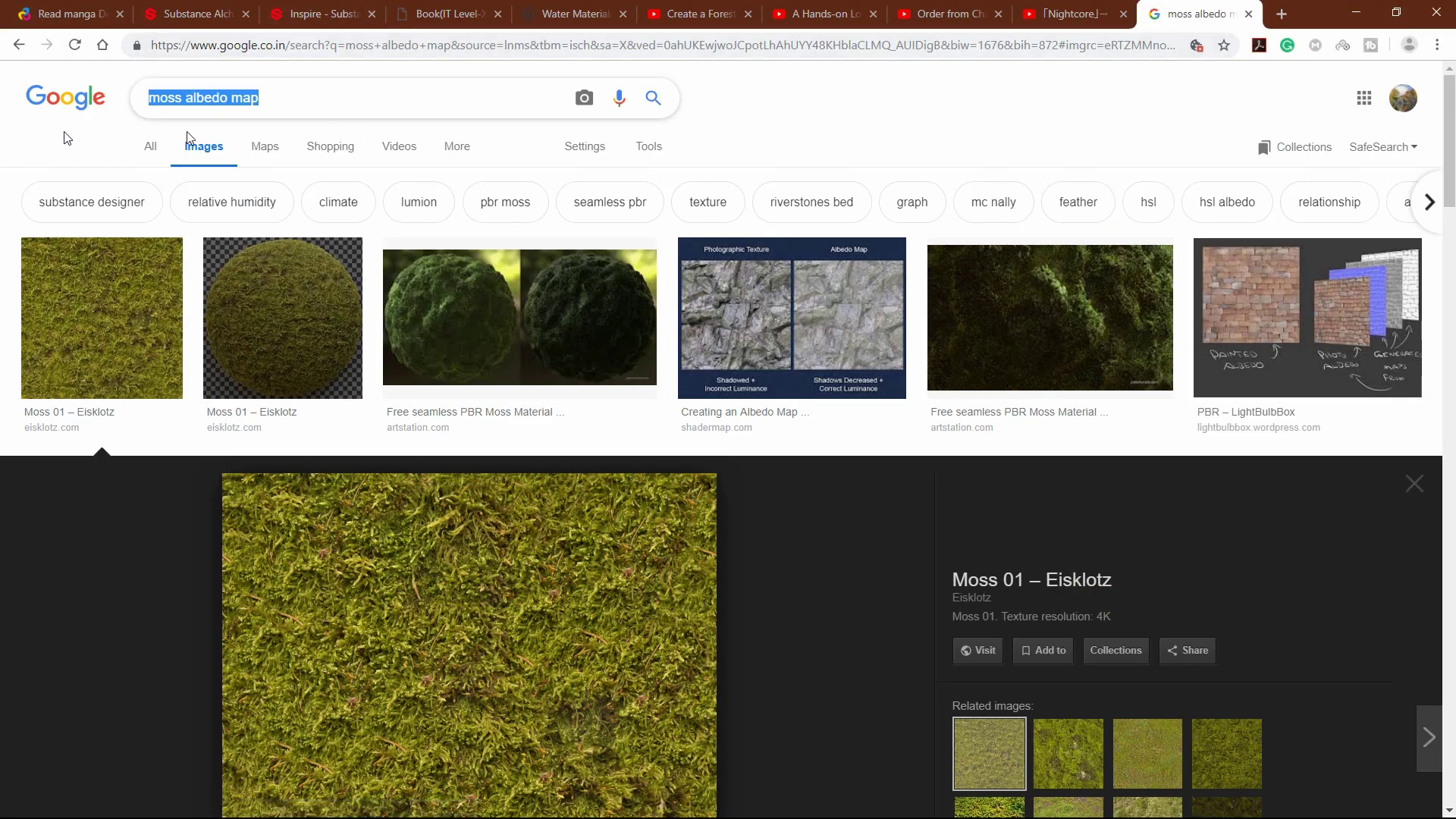
{"action": "scroll", "coordinate": [426, 526], "scroll_direction": "down", "scroll_amount": 3}
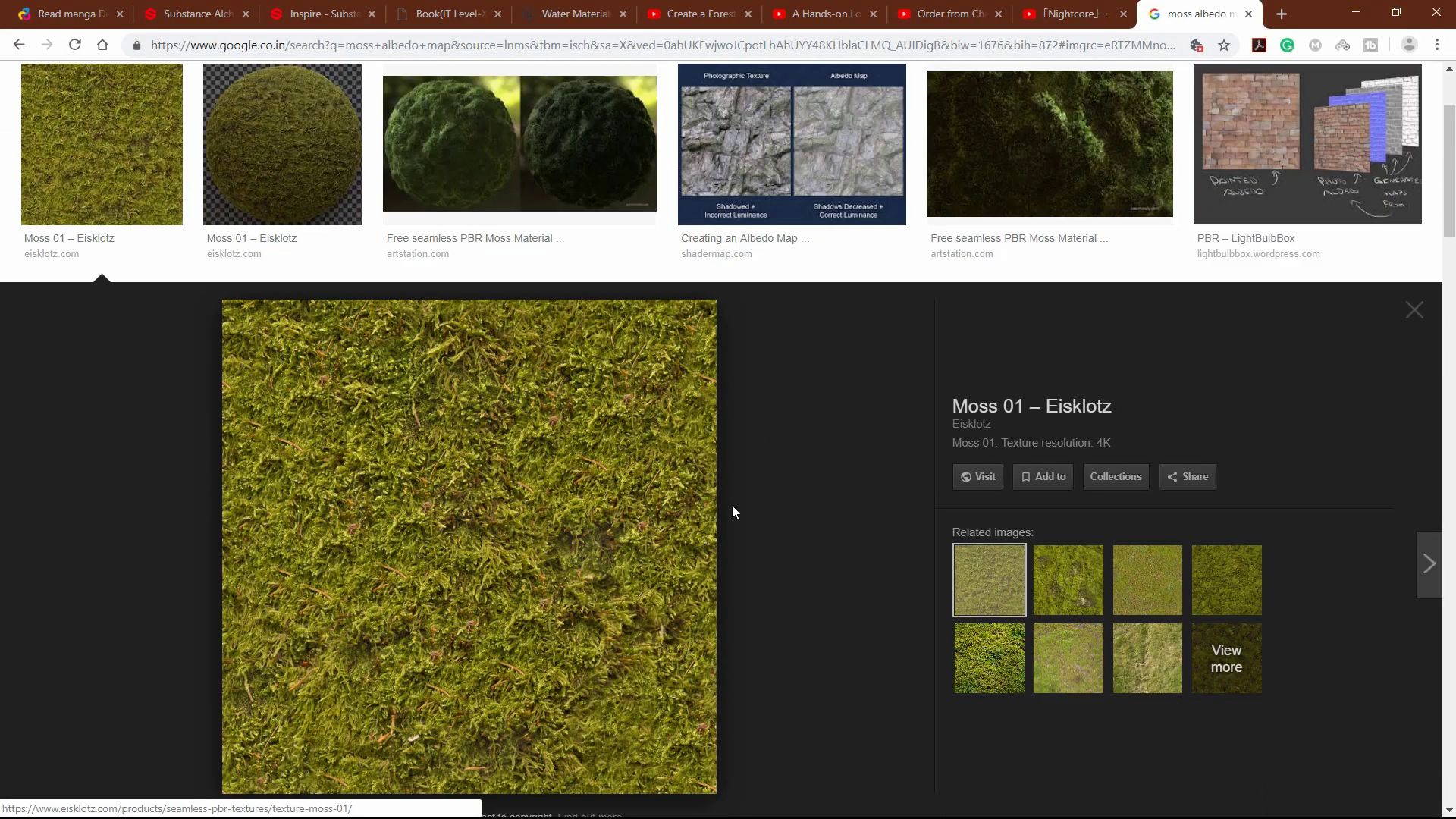
{"action": "scroll", "coordinate": [341, 413], "scroll_direction": "up", "scroll_amount": 3}
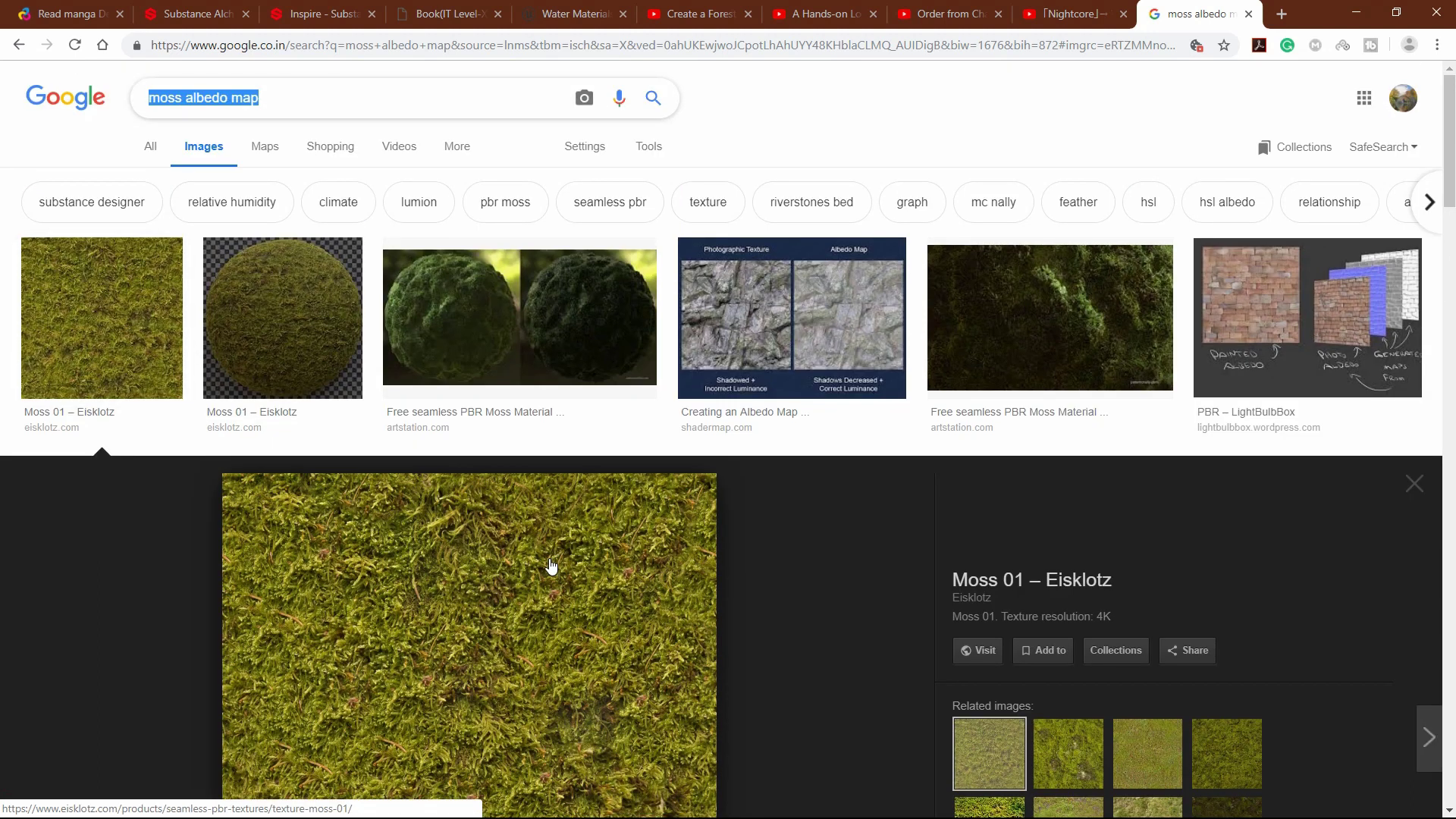
{"action": "key", "text": "alt+Tab"}
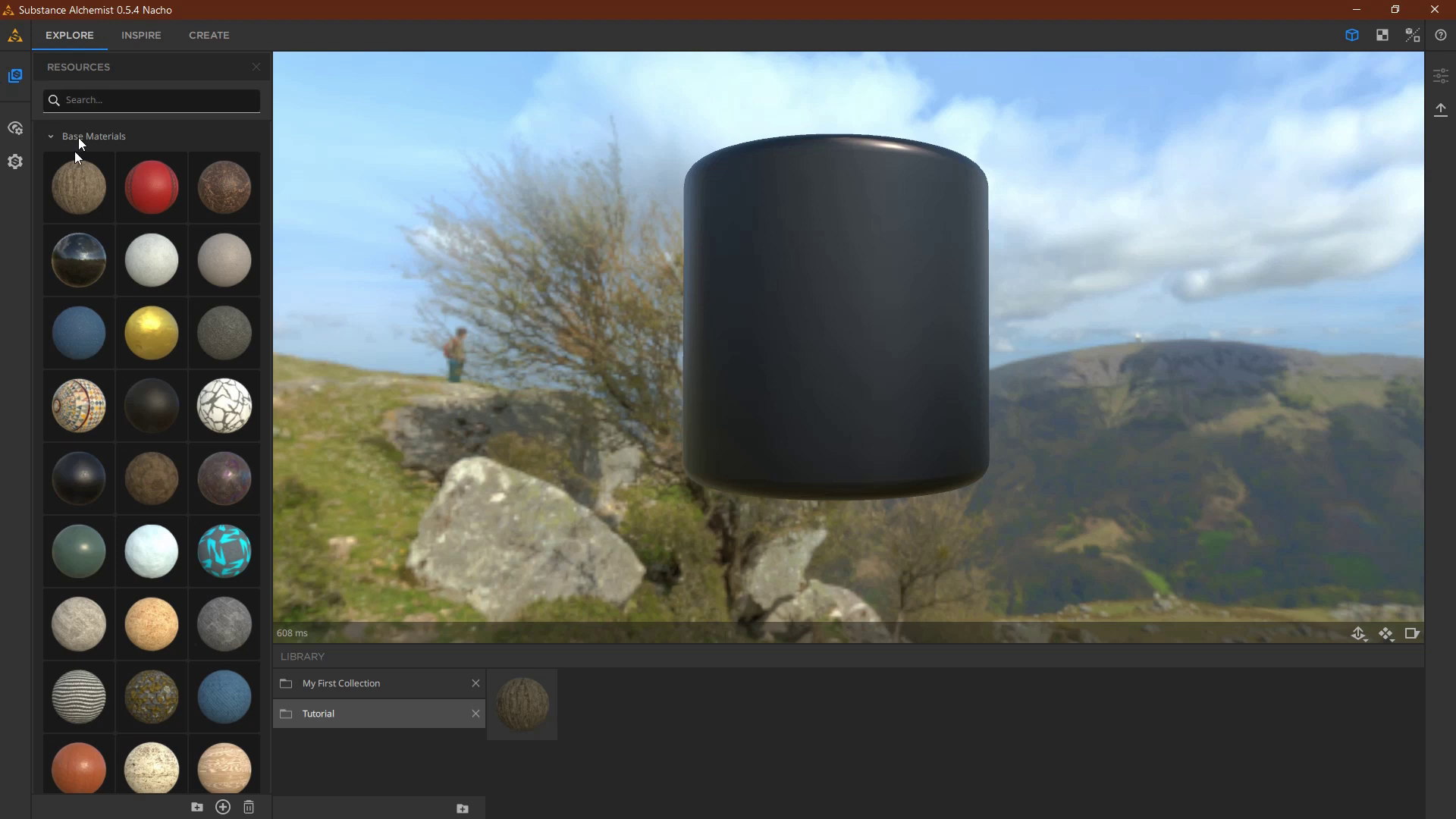
- Try to bring the moss_01 image from the desktop into the Explore workspace's preview
{"action": "scroll", "coordinate": [81, 260], "scroll_direction": "down", "scroll_amount": 2}
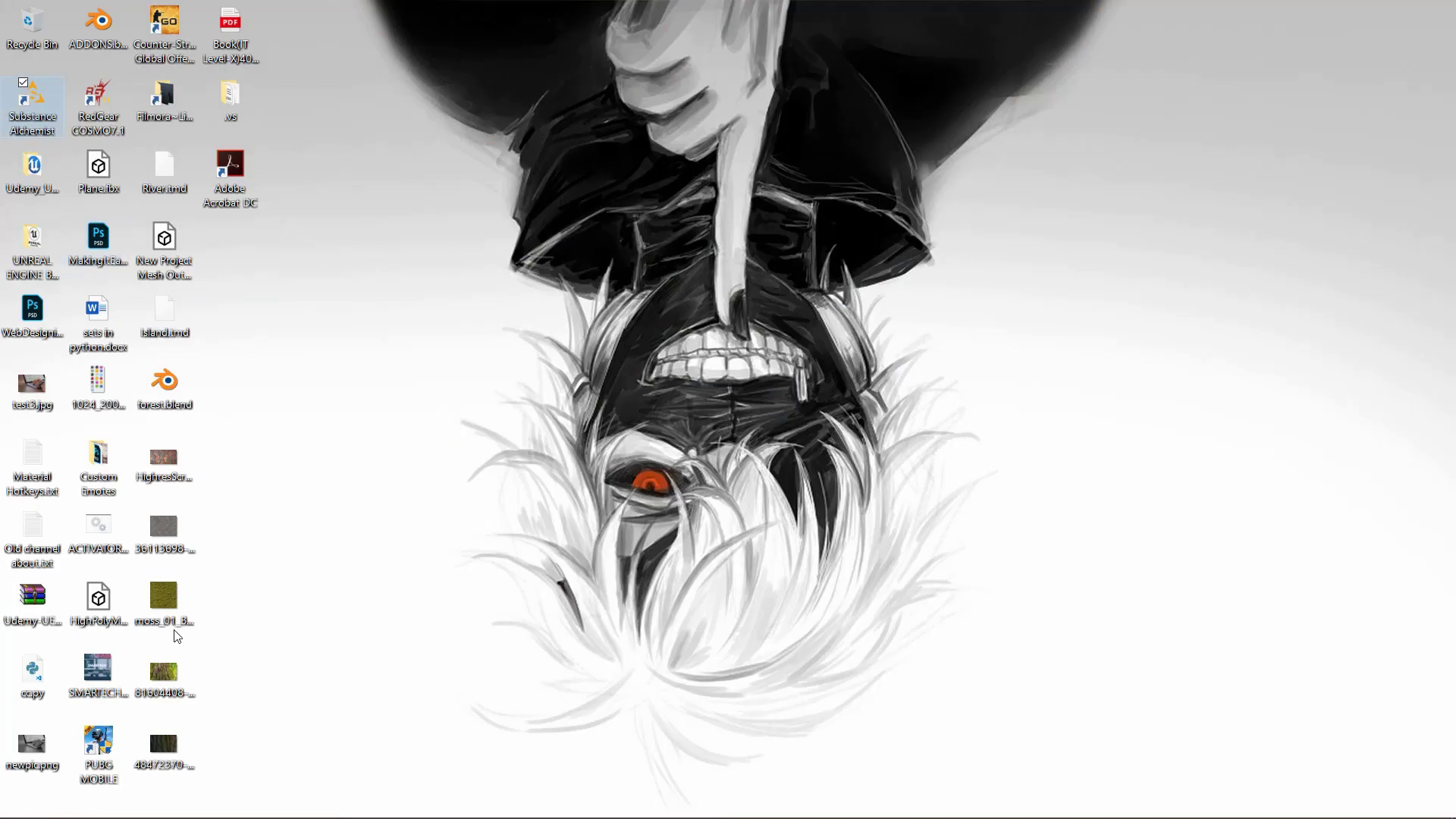
{"action": "left_click_drag", "start_coordinate": [180, 636], "coordinate": [560, 558]}
{"action": "key", "text": "alt+Tab"}
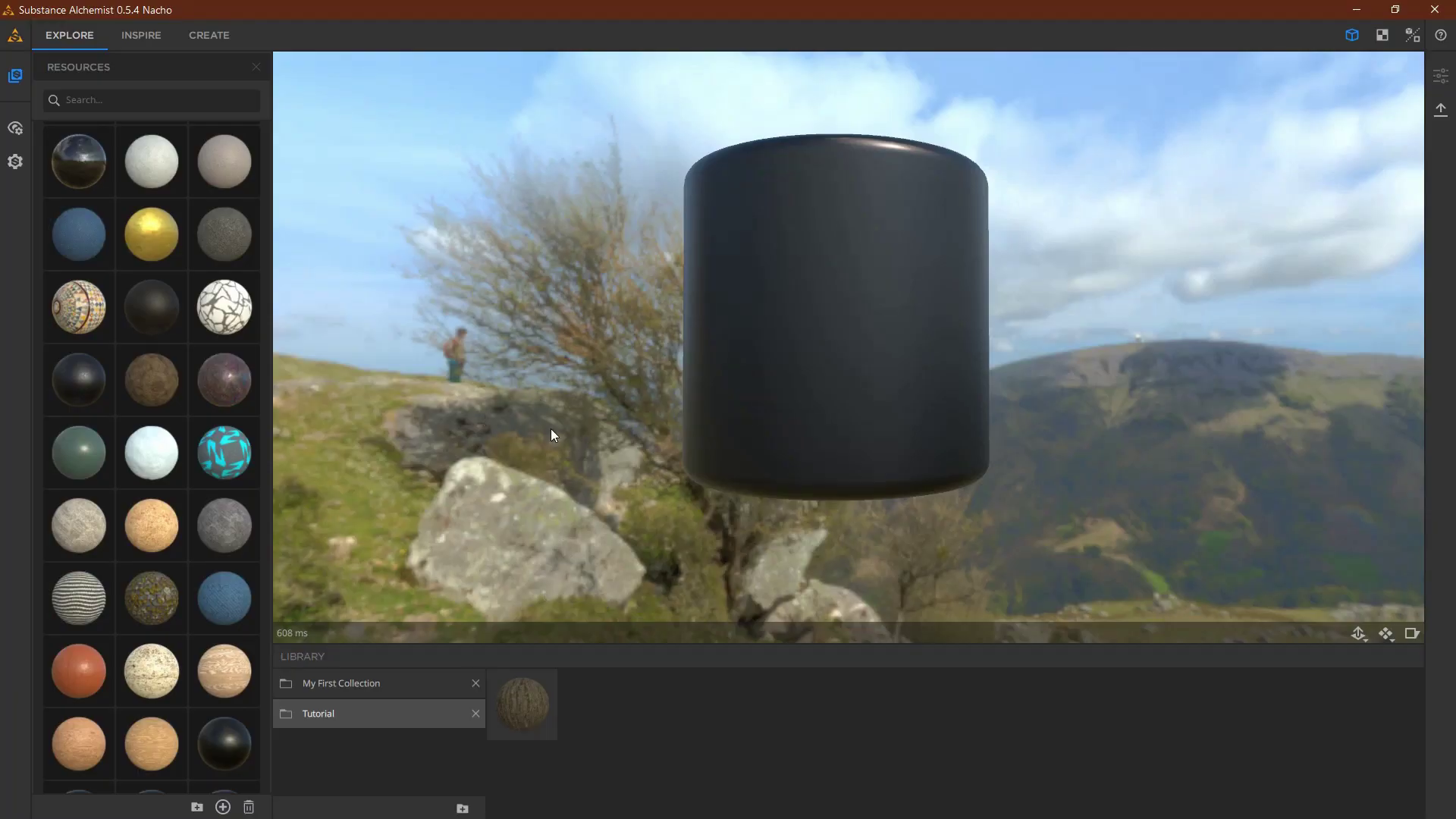
{"action": "left_click_drag", "start_coordinate": [813, 408], "coordinate": [745, 440]}
{"action": "scroll", "coordinate": [744, 440], "scroll_direction": "down", "scroll_amount": 5}
{"action": "scroll", "coordinate": [721, 430], "scroll_direction": "up", "scroll_amount": 5}
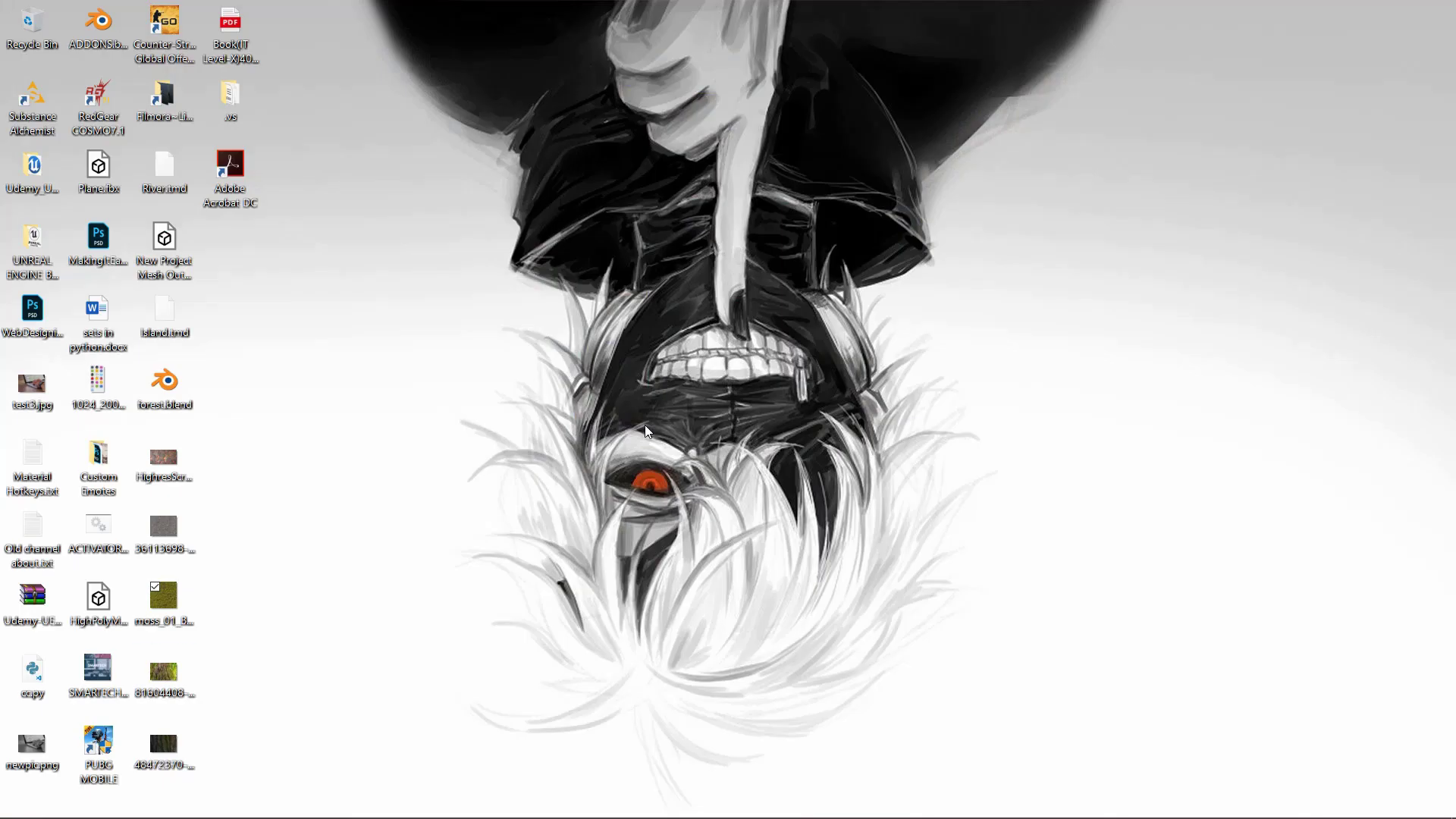
{"action": "left_click_drag", "start_coordinate": [167, 621], "coordinate": [772, 370]}
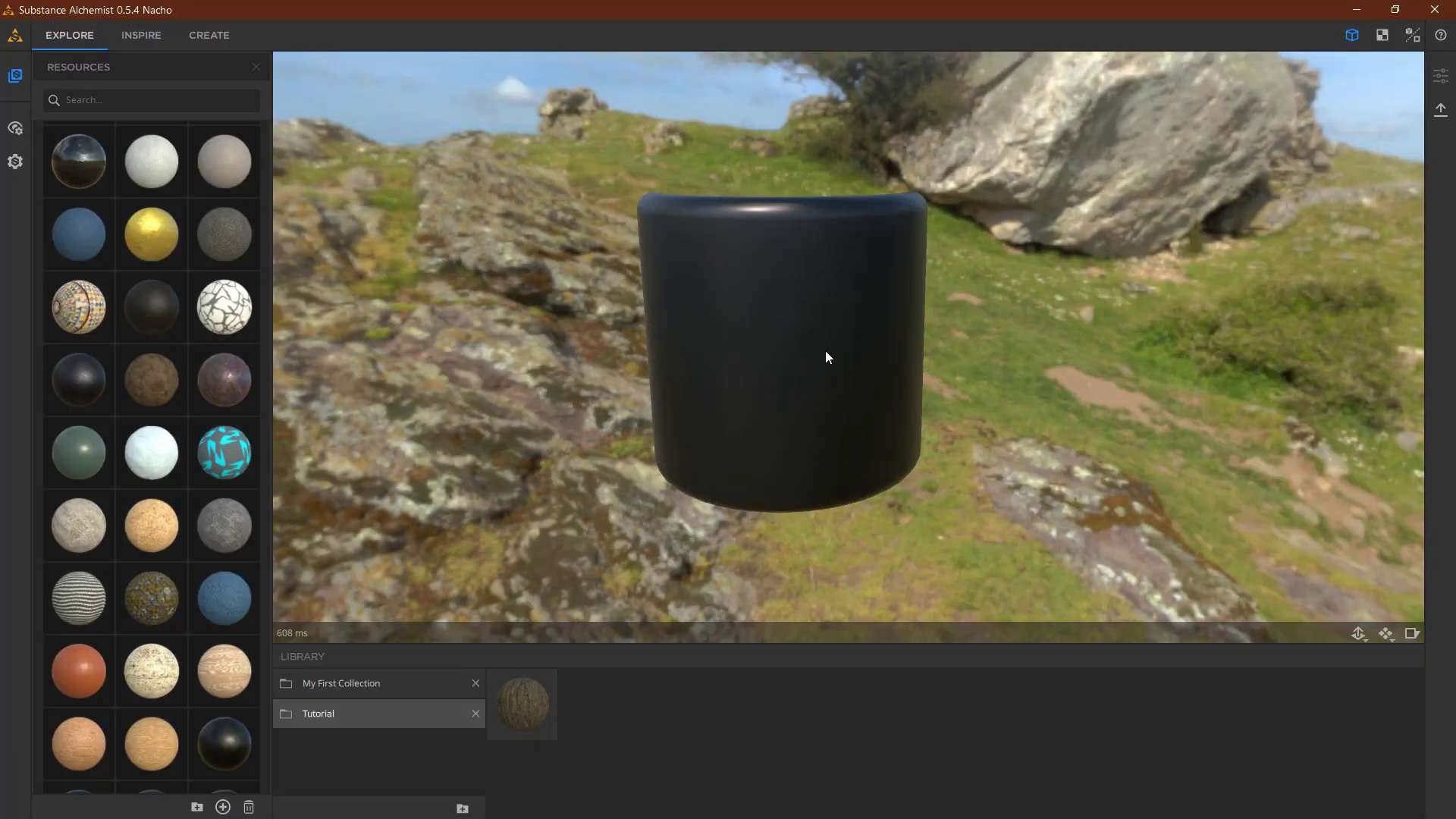
{"action": "left_click_drag", "start_coordinate": [825, 352], "coordinate": [833, 295]}
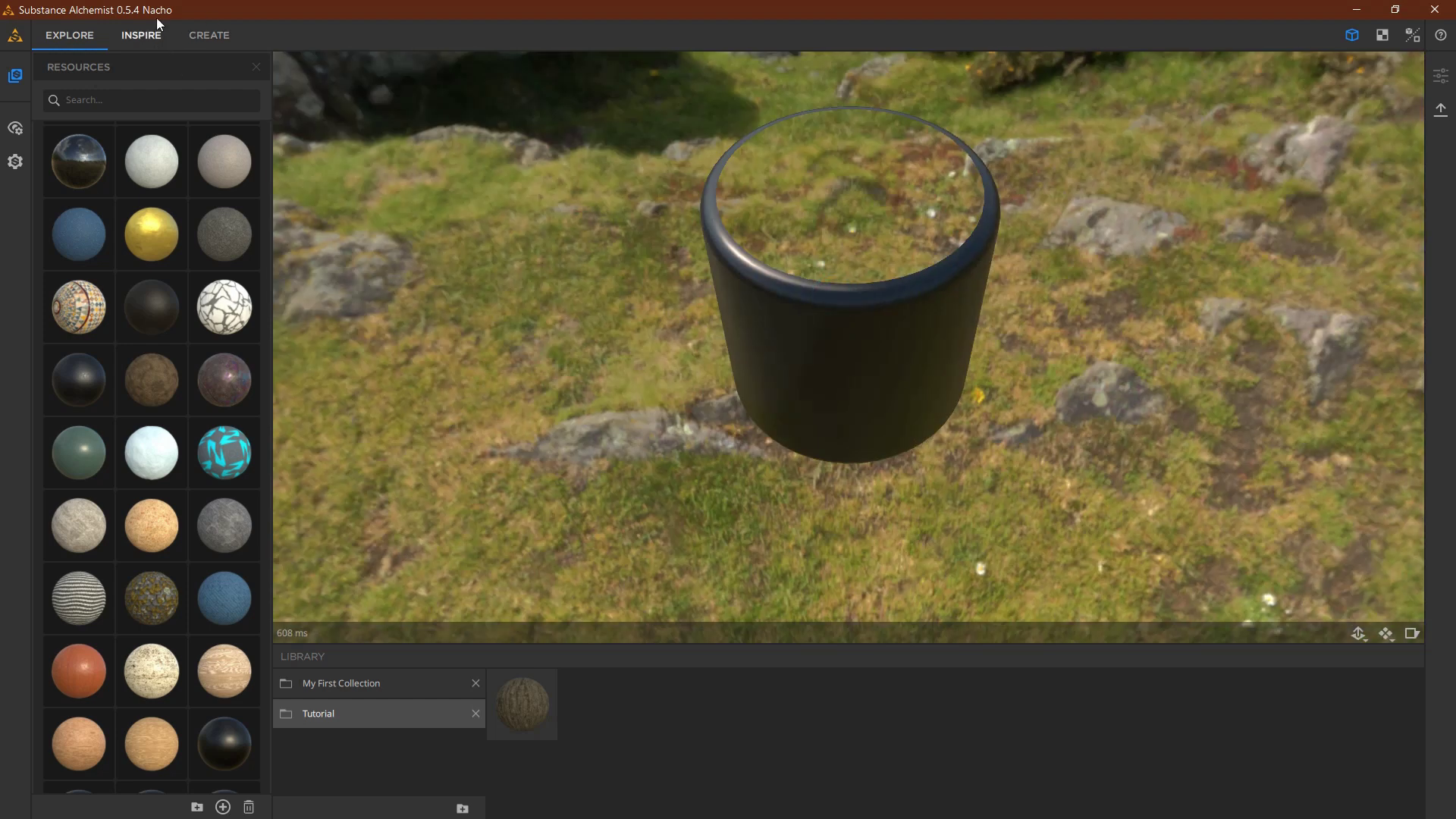
- Import the moss_01 image from the desktop into the Create workspace using the Bitmap to material template
{"action": "left_click", "coordinate": [214, 34]}
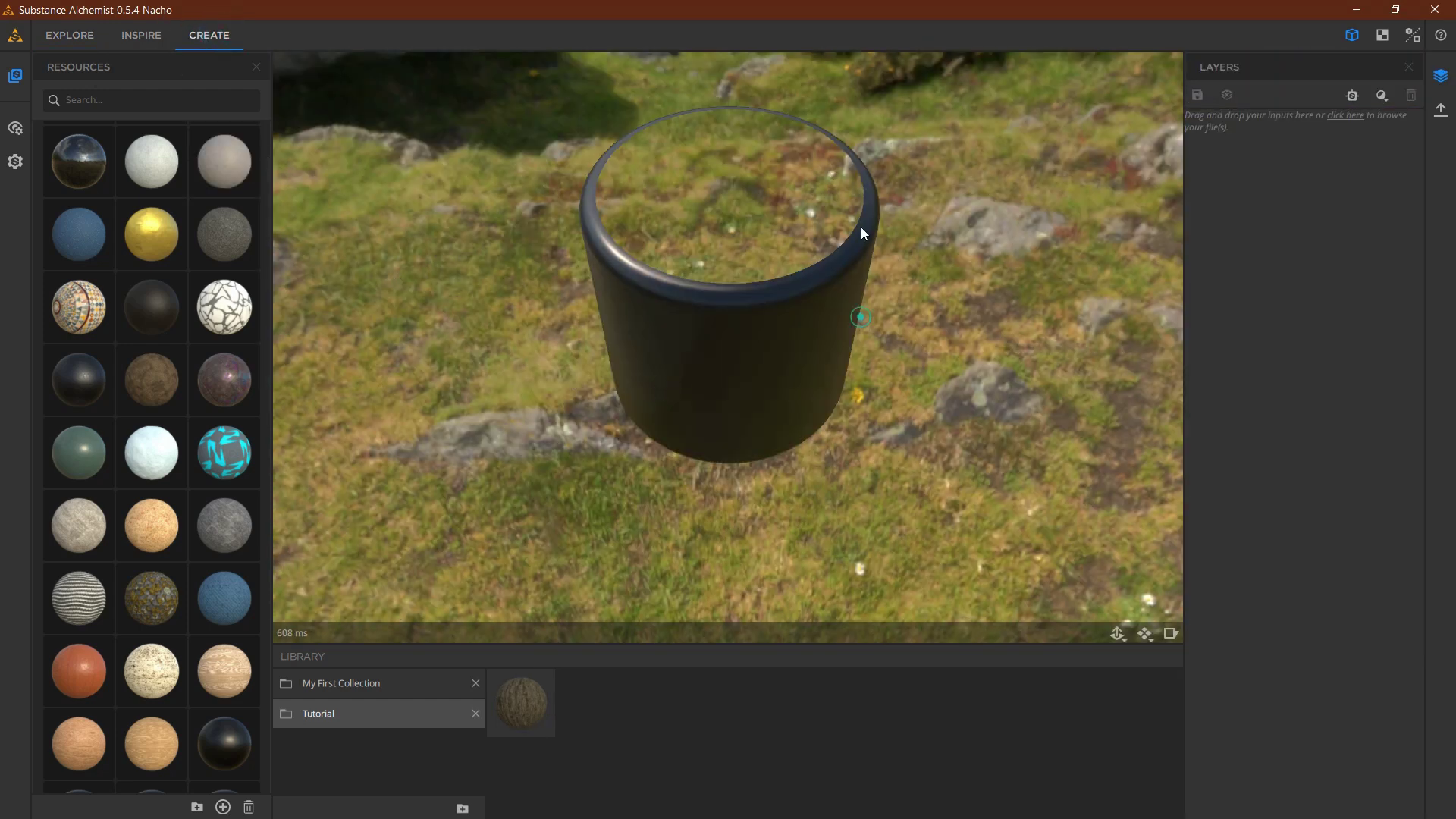
{"action": "left_click_drag", "start_coordinate": [861, 317], "coordinate": [861, 226]}
{"action": "key", "text": "super+d"}
{"action": "left_click_drag", "start_coordinate": [171, 611], "coordinate": [767, 462]}
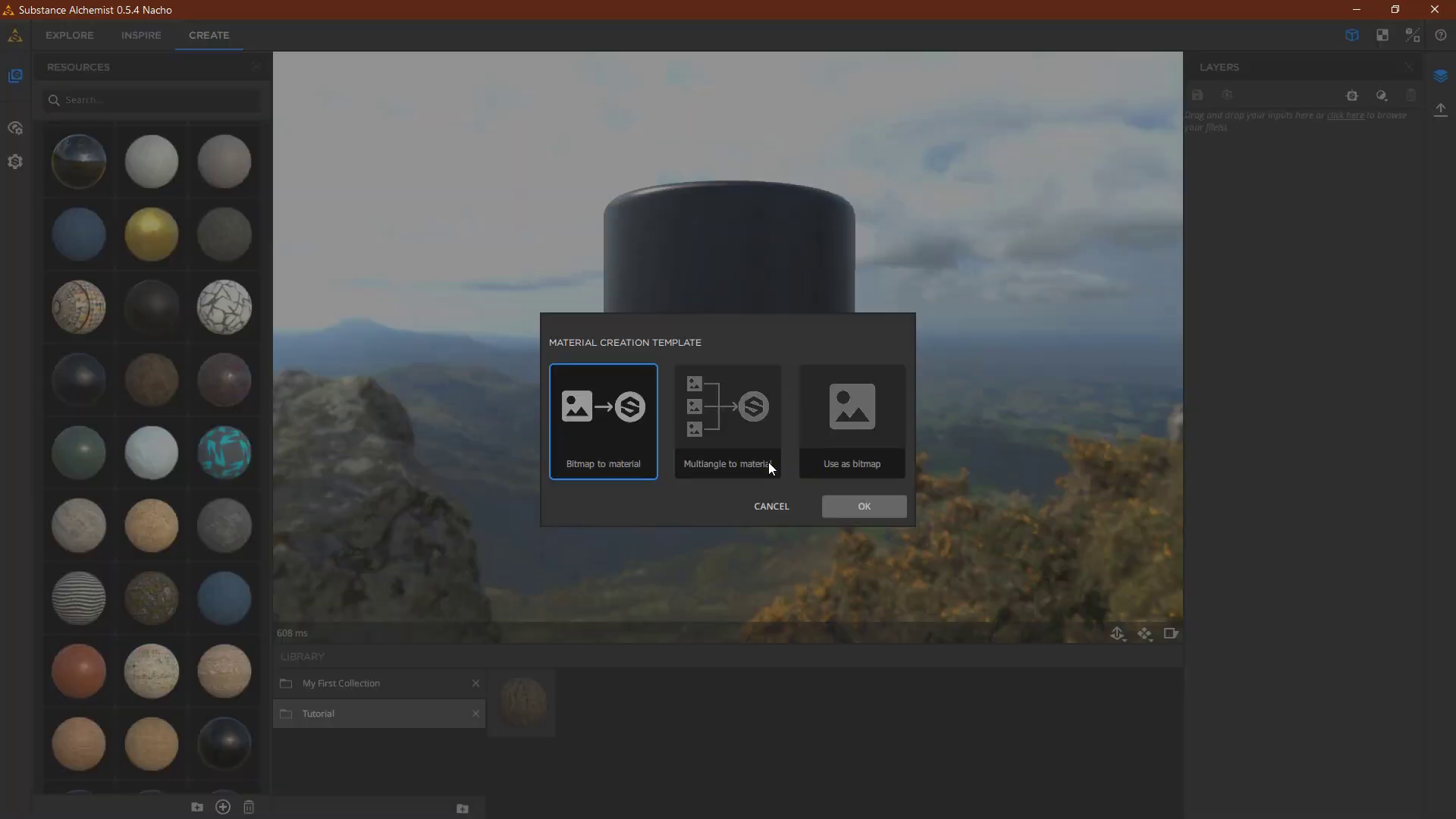
{"action": "left_click", "coordinate": [848, 504]}
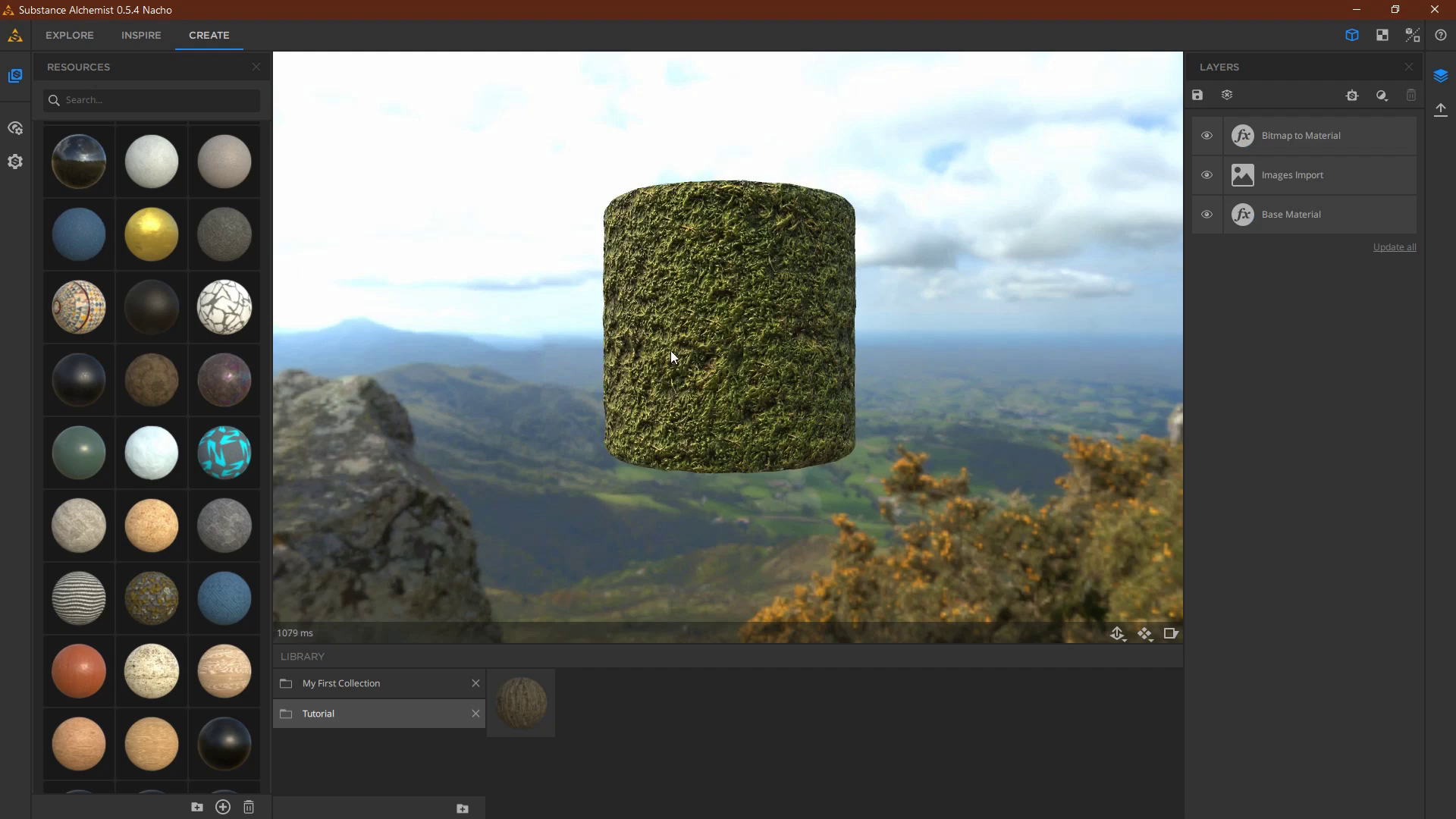
- Enable Light Removal on the Bitmap to Material layer, with a removal strength of 0.12 and ambient occlusion removal of 0.13
{"action": "left_click_drag", "start_coordinate": [670, 351], "coordinate": [576, 472]}
{"action": "scroll", "coordinate": [576, 472], "scroll_direction": "up", "scroll_amount": 6}
{"action": "left_click_drag", "start_coordinate": [785, 463], "coordinate": [834, 534]}
{"action": "scroll", "coordinate": [685, 412], "scroll_direction": "up", "scroll_amount": 6}
{"action": "scroll", "coordinate": [731, 508], "scroll_direction": "down", "scroll_amount": 6}
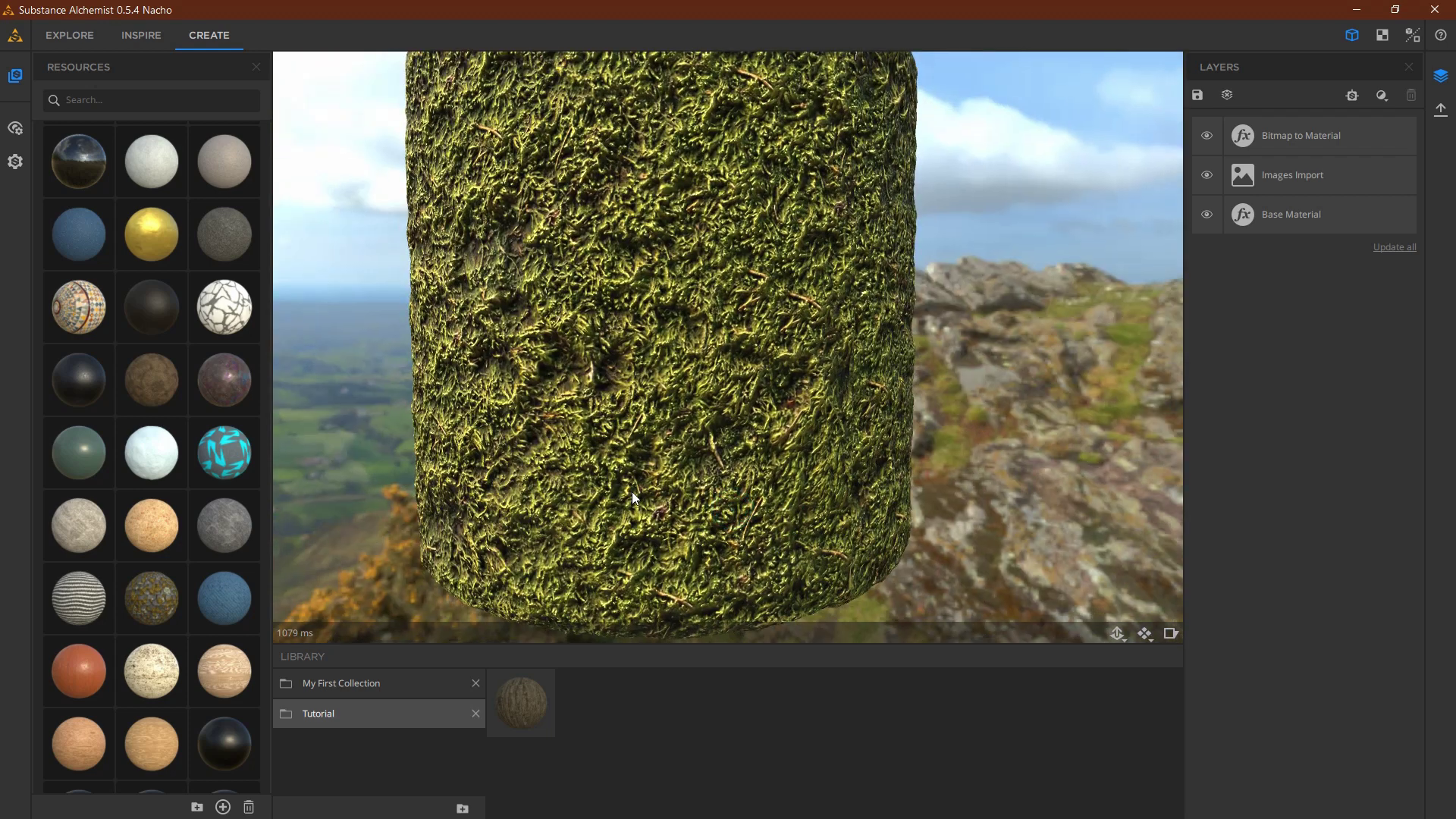
{"action": "scroll", "coordinate": [632, 491], "scroll_direction": "down", "scroll_amount": 5}
{"action": "left_click", "coordinate": [1312, 147]}
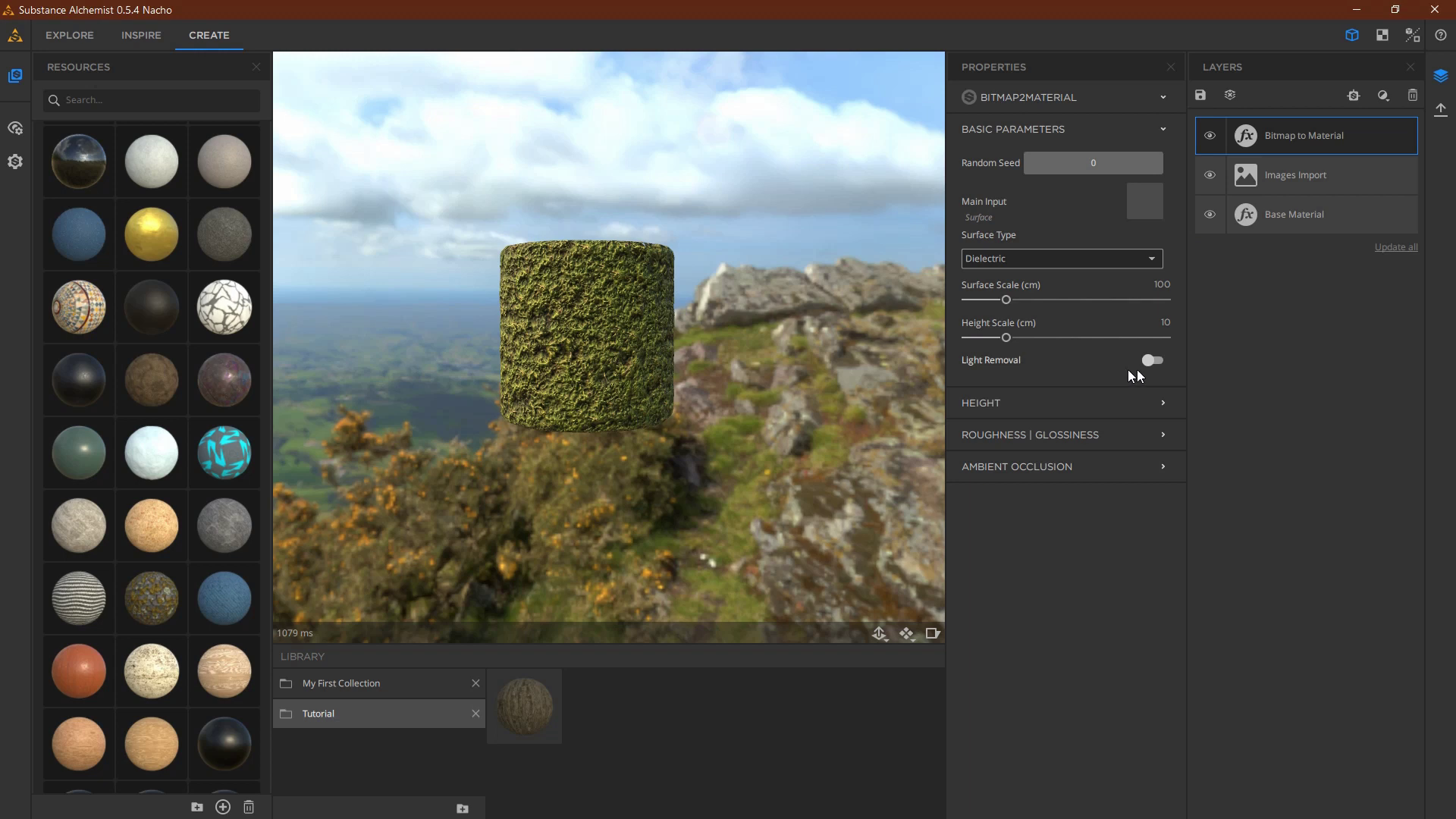
{"action": "scroll", "coordinate": [699, 374], "scroll_direction": "up", "scroll_amount": 5}
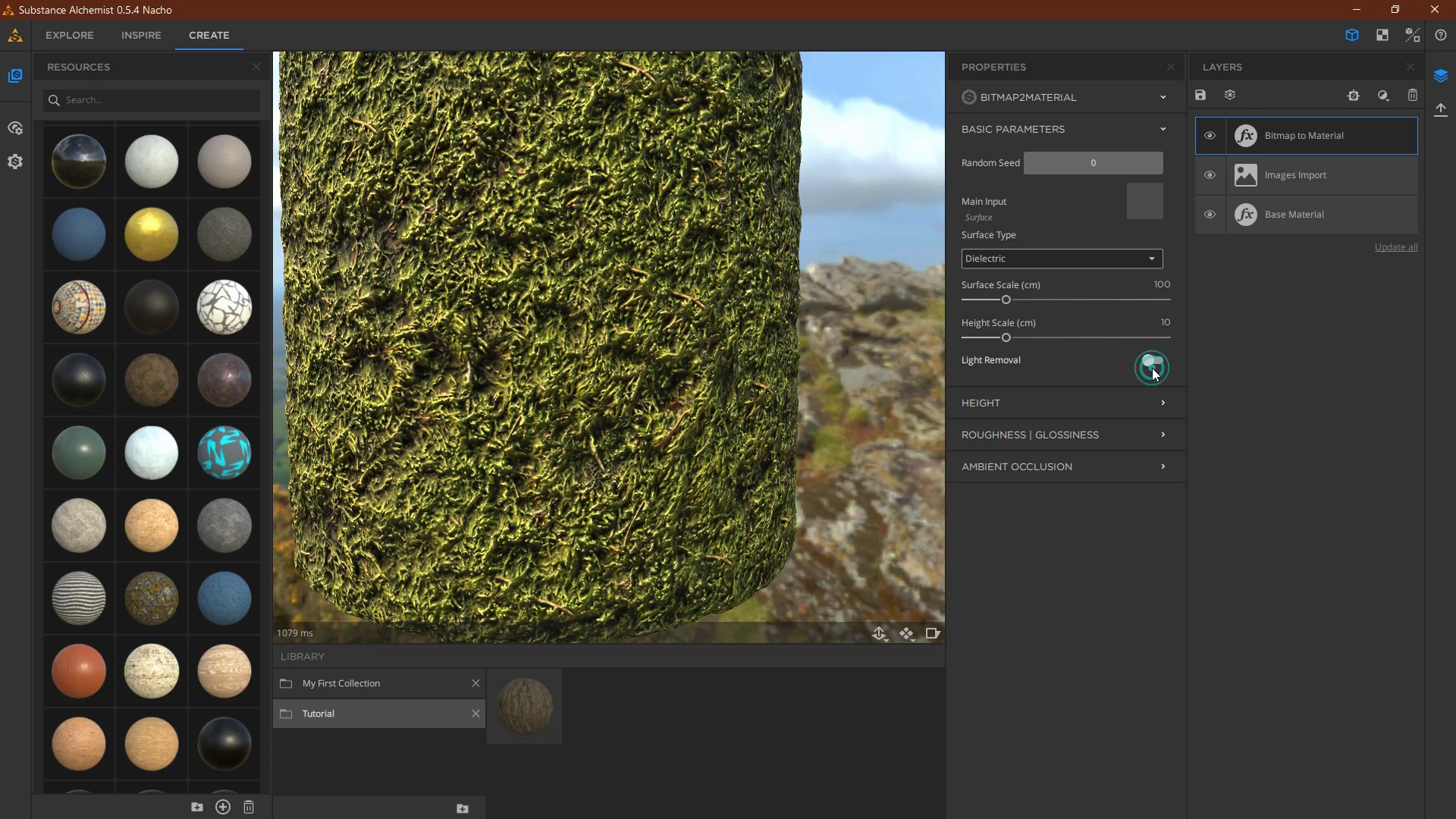
{"action": "left_click", "coordinate": [1152, 360]}
{"action": "left_click", "coordinate": [1080, 445]}
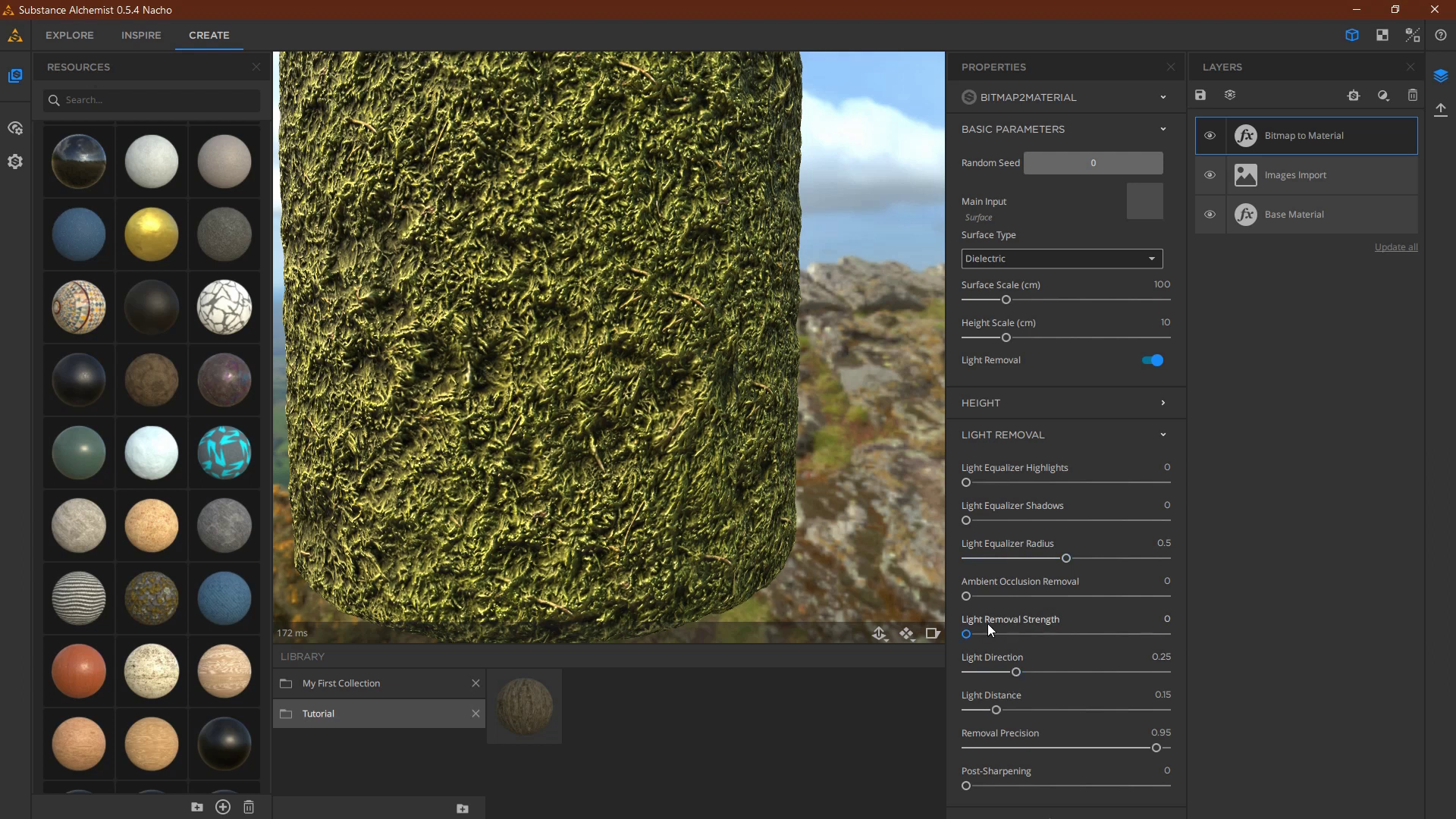
{"action": "left_click_drag", "start_coordinate": [967, 634], "coordinate": [997, 604]}
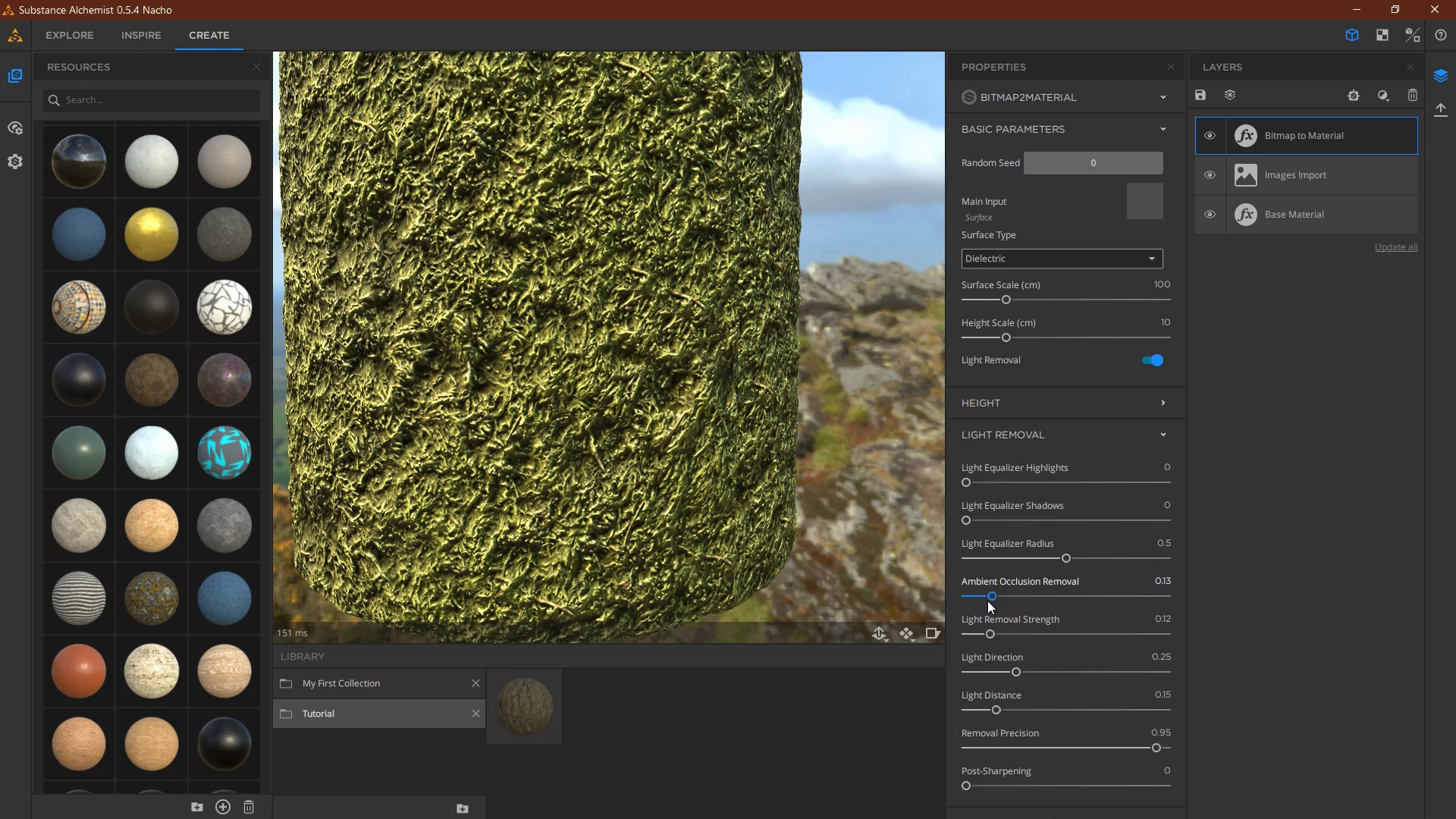
- Increase the Bitmap to Material layer's ambient occlusion removal to 0.21
{"action": "left_click_drag", "start_coordinate": [632, 421], "coordinate": [671, 429]}
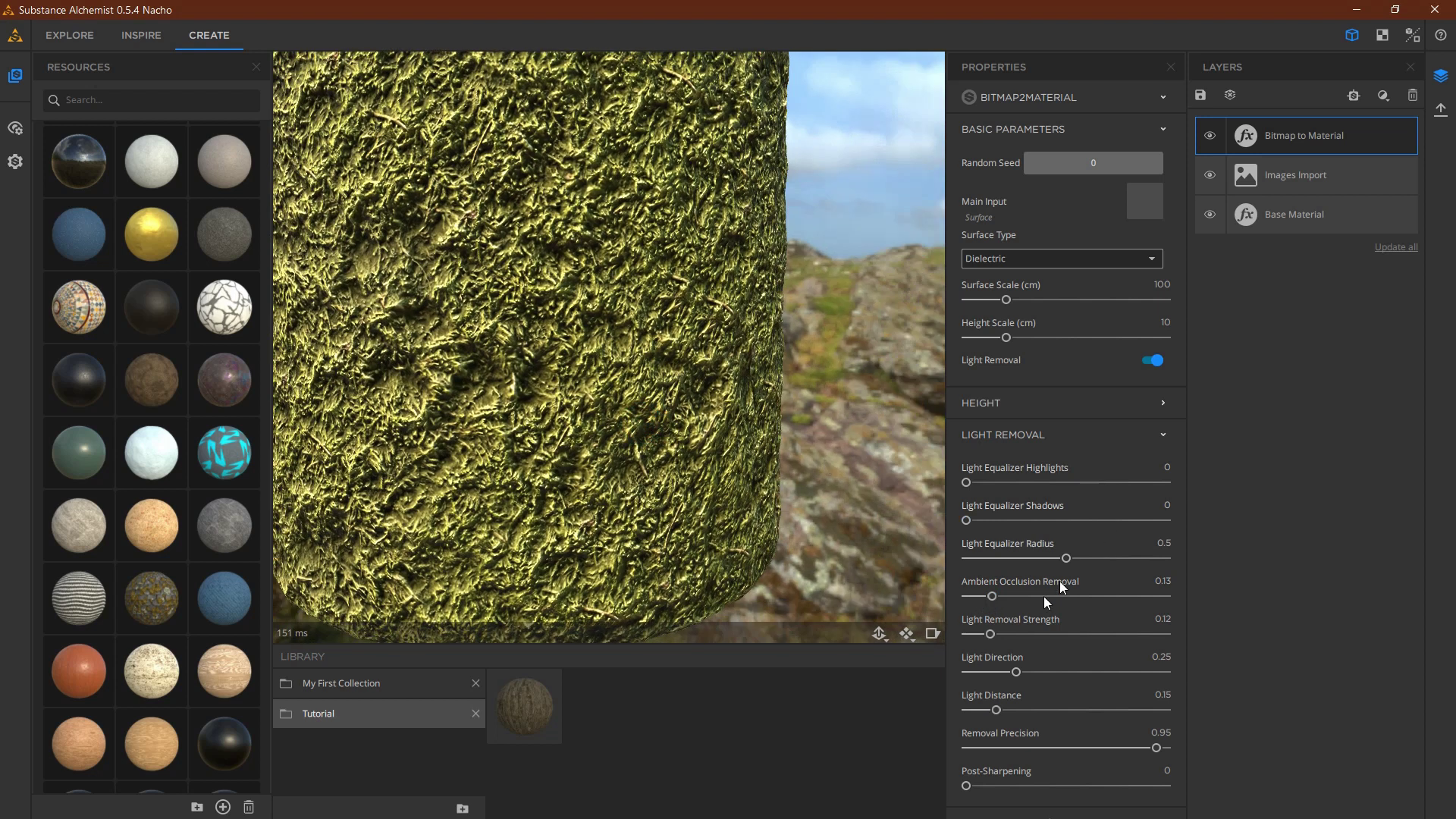
{"action": "left_click_drag", "start_coordinate": [639, 348], "coordinate": [637, 387]}
{"action": "scroll", "coordinate": [638, 387], "scroll_direction": "down", "scroll_amount": 10}
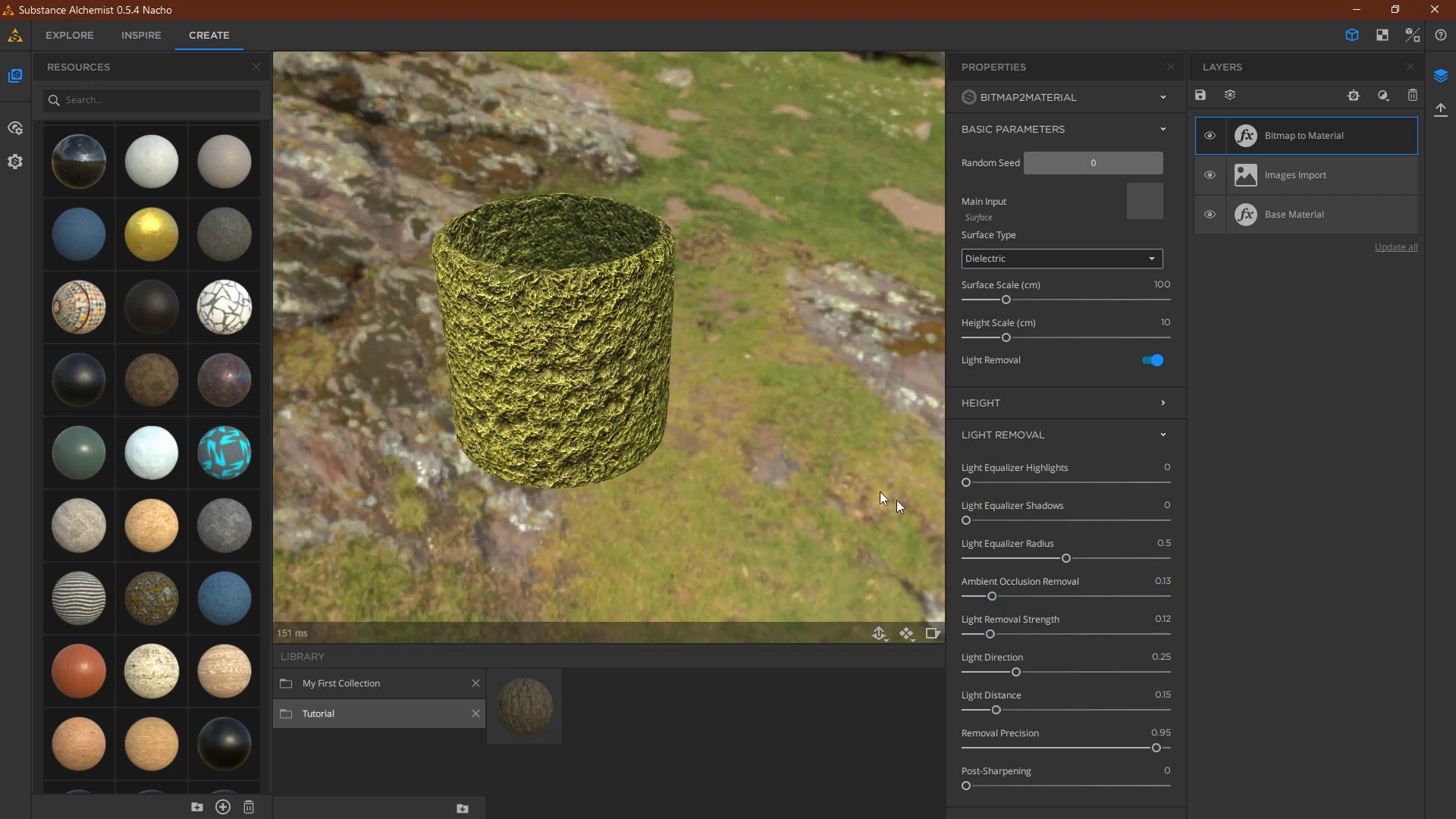
{"action": "scroll", "coordinate": [507, 407], "scroll_direction": "up", "scroll_amount": 10}
{"action": "middle_click_drag", "start_coordinate": [506, 407], "coordinate": [721, 388]}
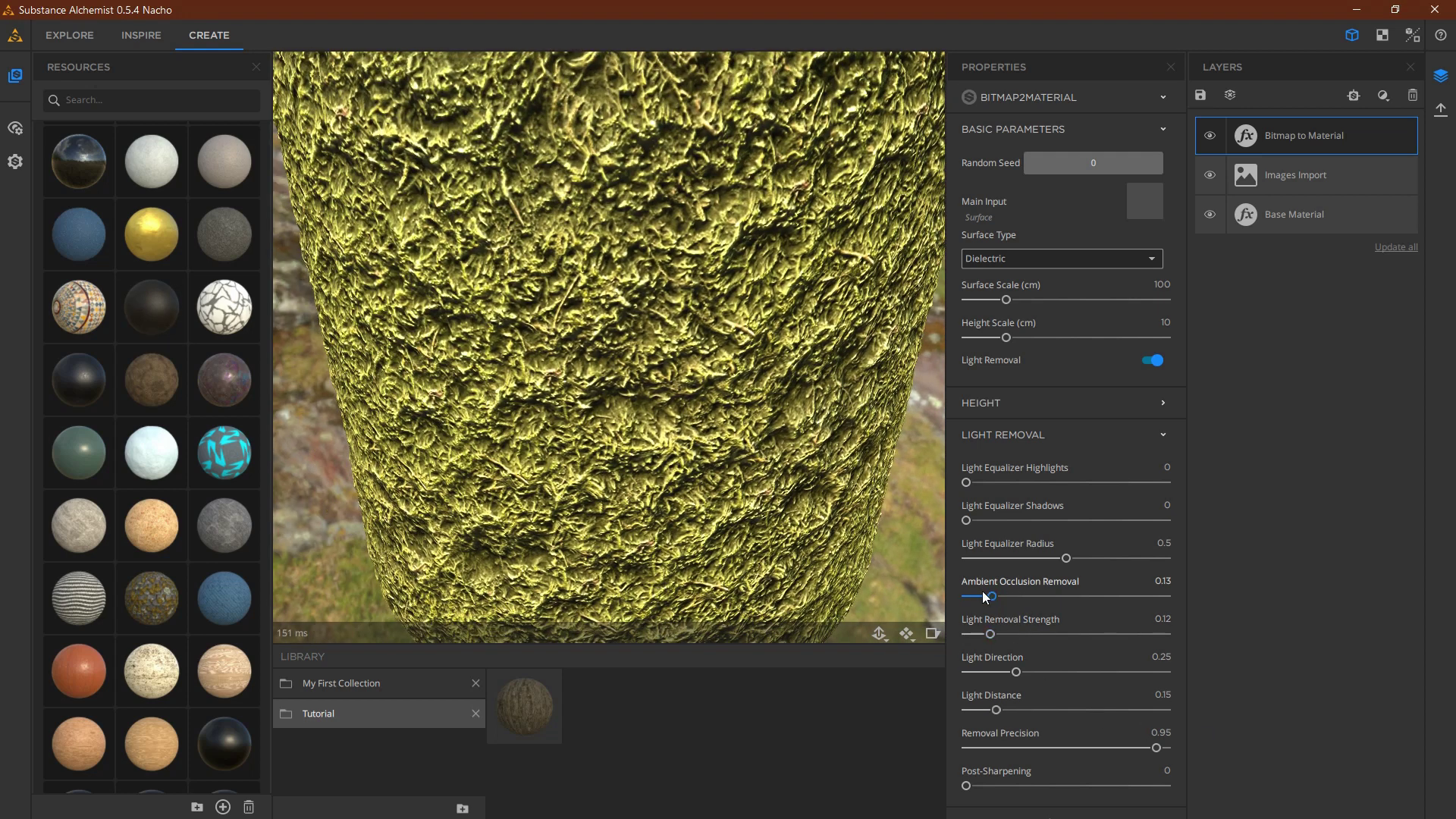
{"action": "left_click_drag", "start_coordinate": [985, 594], "coordinate": [1009, 598]}
{"action": "left_click", "coordinate": [1009, 599]}
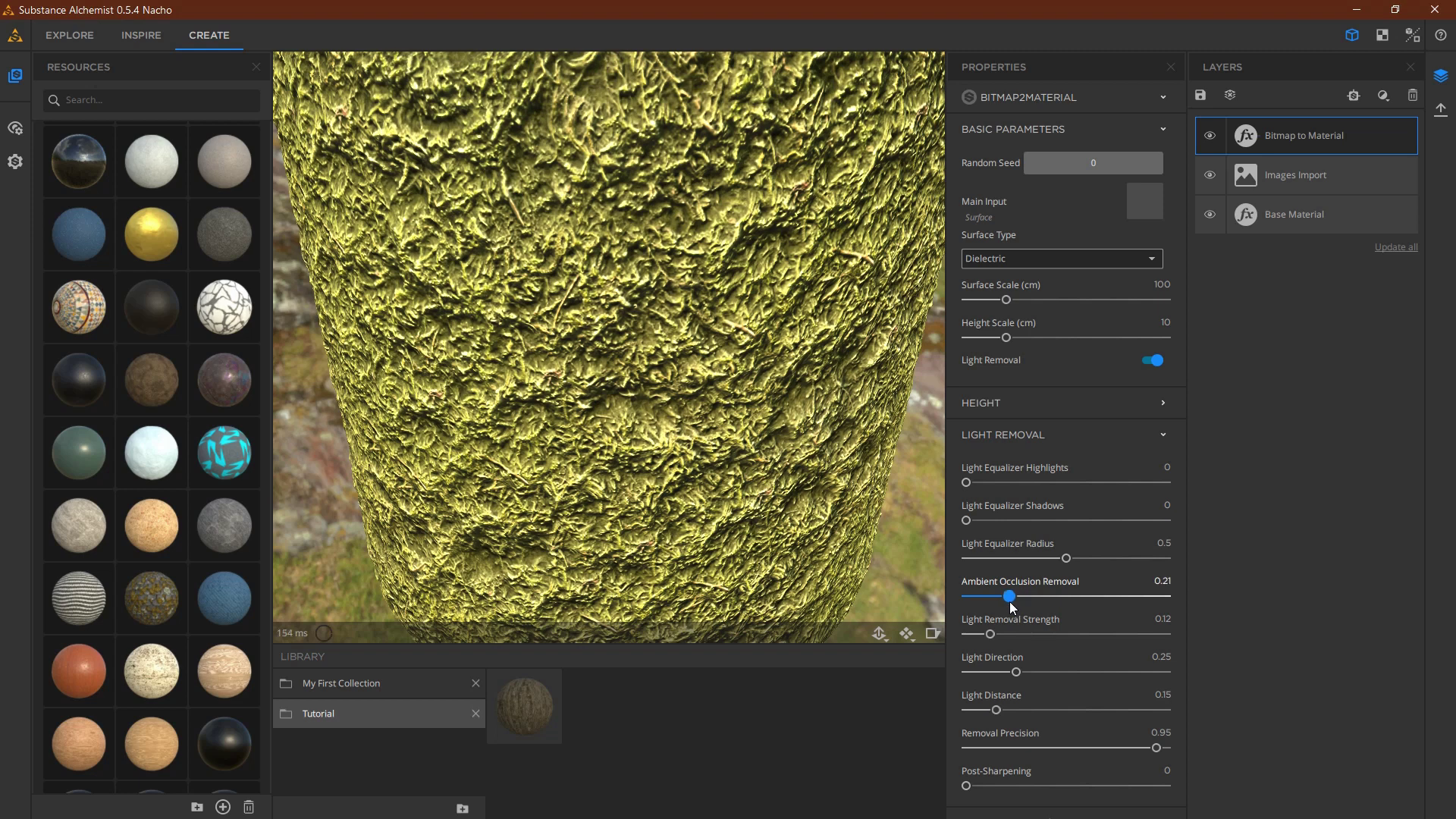
- Examine the moss surface from several angles and look over the Bitmap to Material layer's height settings
{"action": "left_click_drag", "start_coordinate": [725, 497], "coordinate": [676, 429]}
{"action": "scroll", "coordinate": [720, 383], "scroll_direction": "down", "scroll_amount": 8}
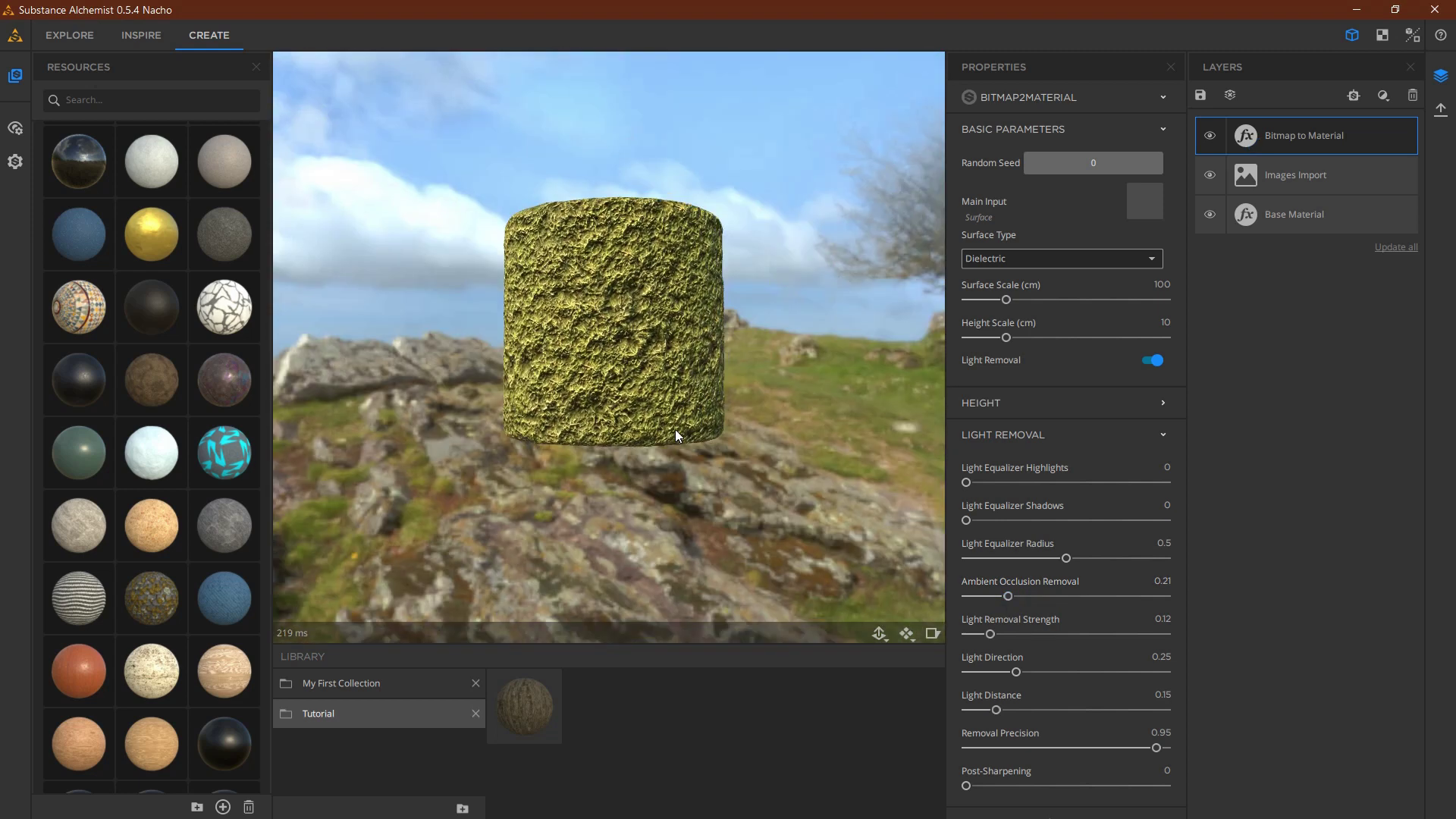
{"action": "right_click_drag", "start_coordinate": [675, 430], "coordinate": [677, 581]}
{"action": "left_click_drag", "start_coordinate": [729, 461], "coordinate": [940, 470]}
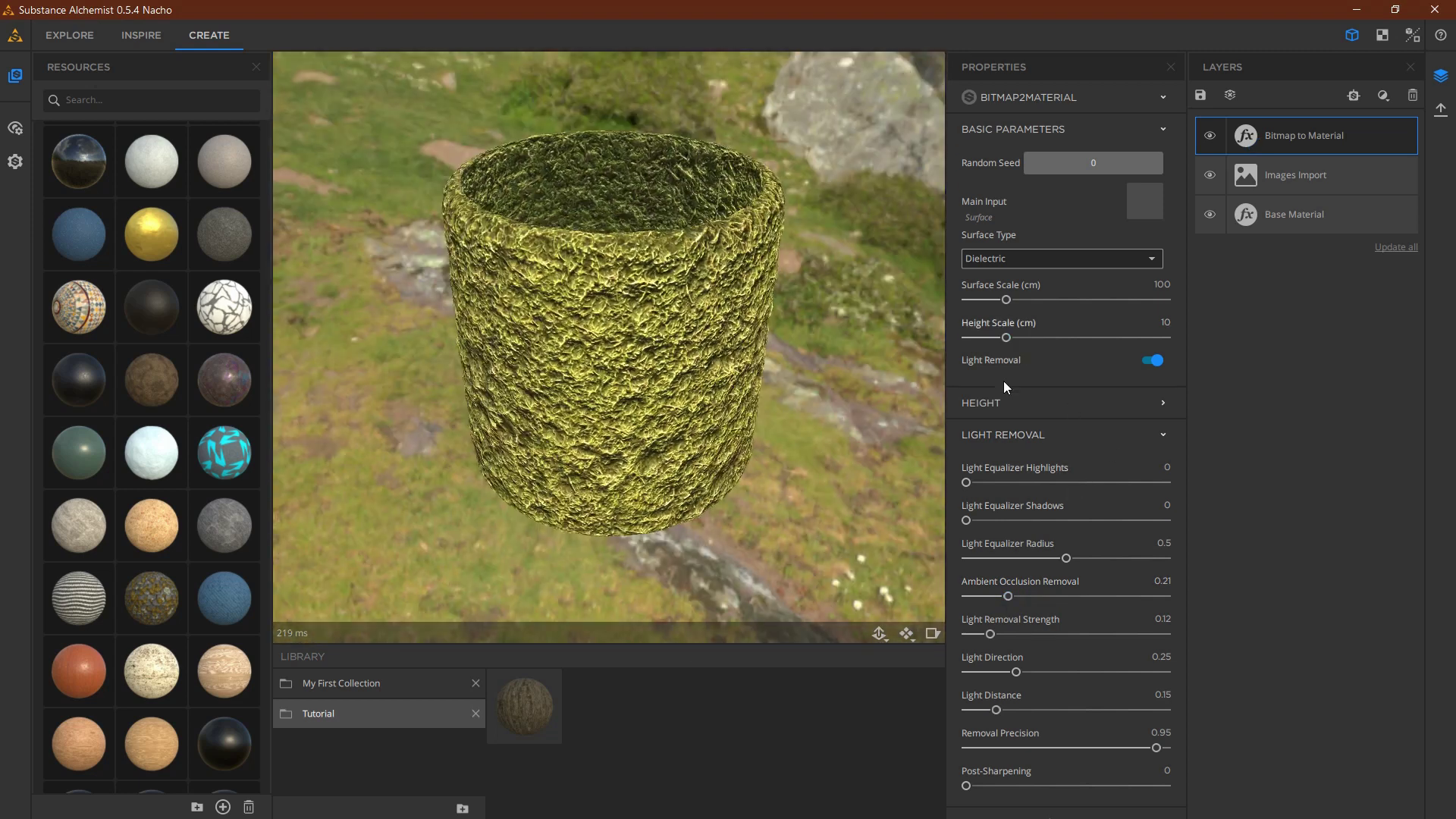
{"action": "left_click", "coordinate": [1007, 403]}
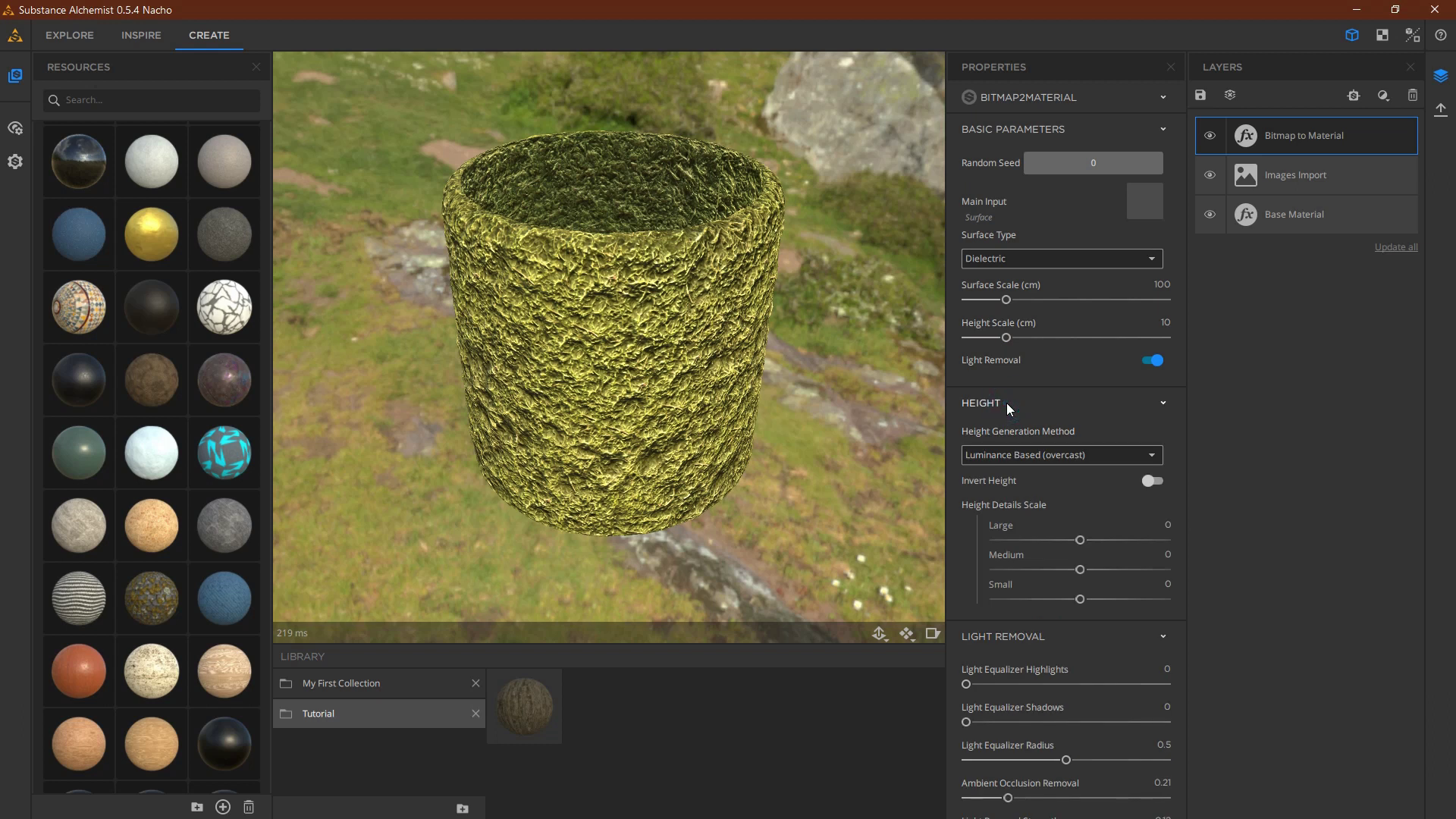
{"action": "left_click_drag", "start_coordinate": [710, 431], "coordinate": [673, 475]}
{"action": "right_click_drag", "start_coordinate": [673, 475], "coordinate": [643, 781]}
{"action": "left_click_drag", "start_coordinate": [652, 281], "coordinate": [595, 370]}
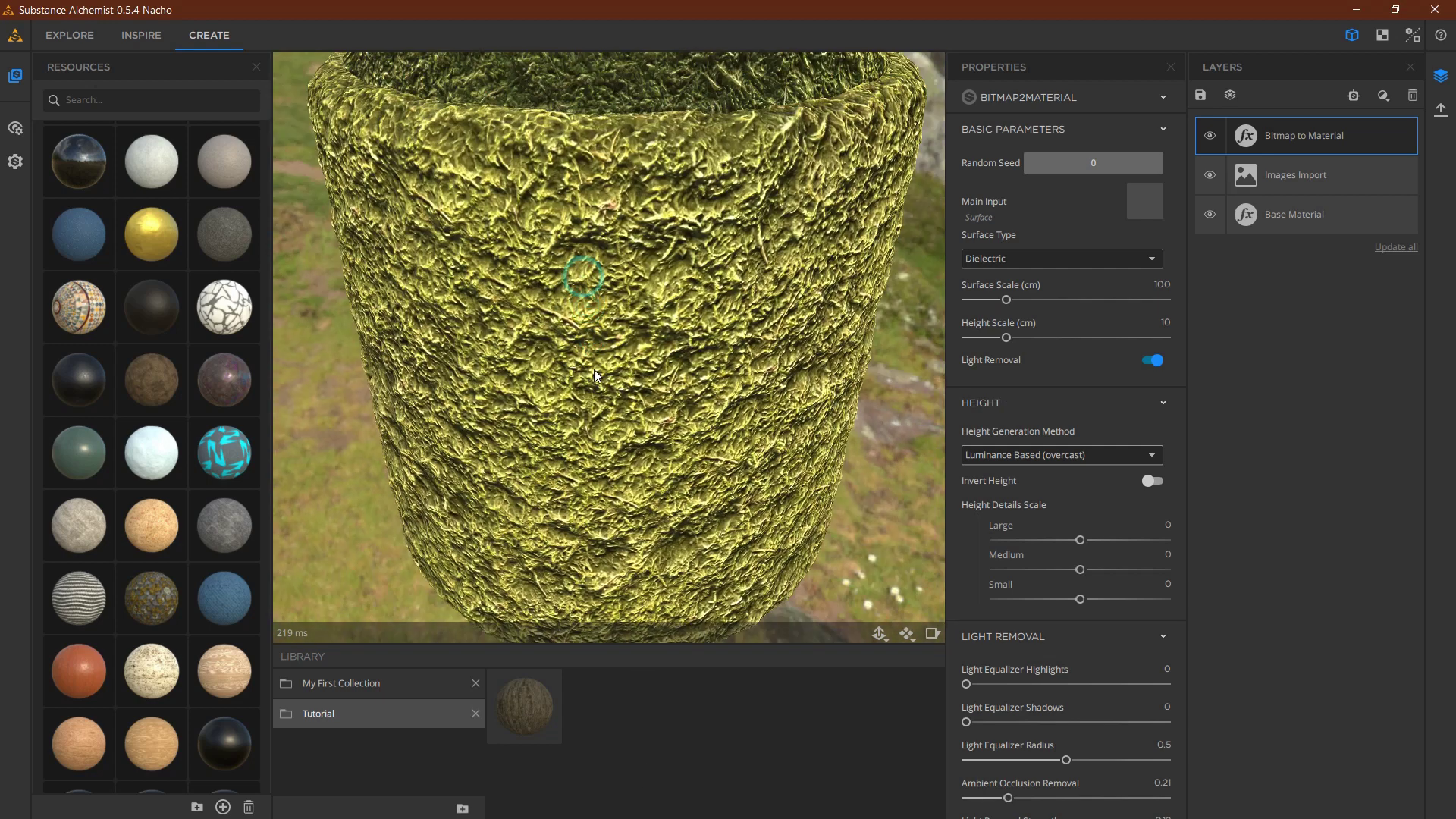
{"action": "left_click_drag", "start_coordinate": [654, 533], "coordinate": [617, 521]}
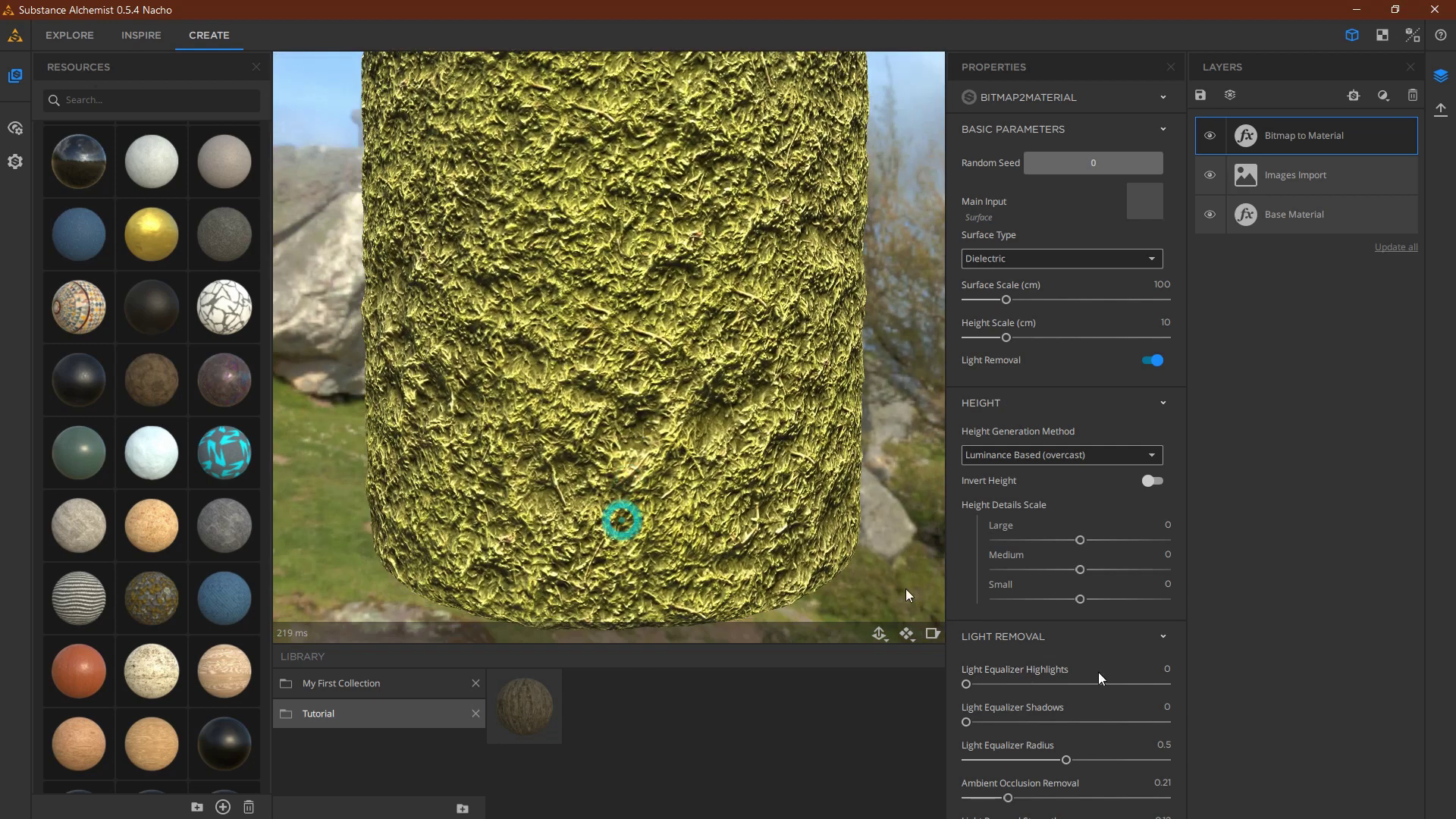
- Add a Tiling layer above Bitmap to Material and set its edge threshold to 0.33
{"action": "left_click", "coordinate": [1383, 96]}
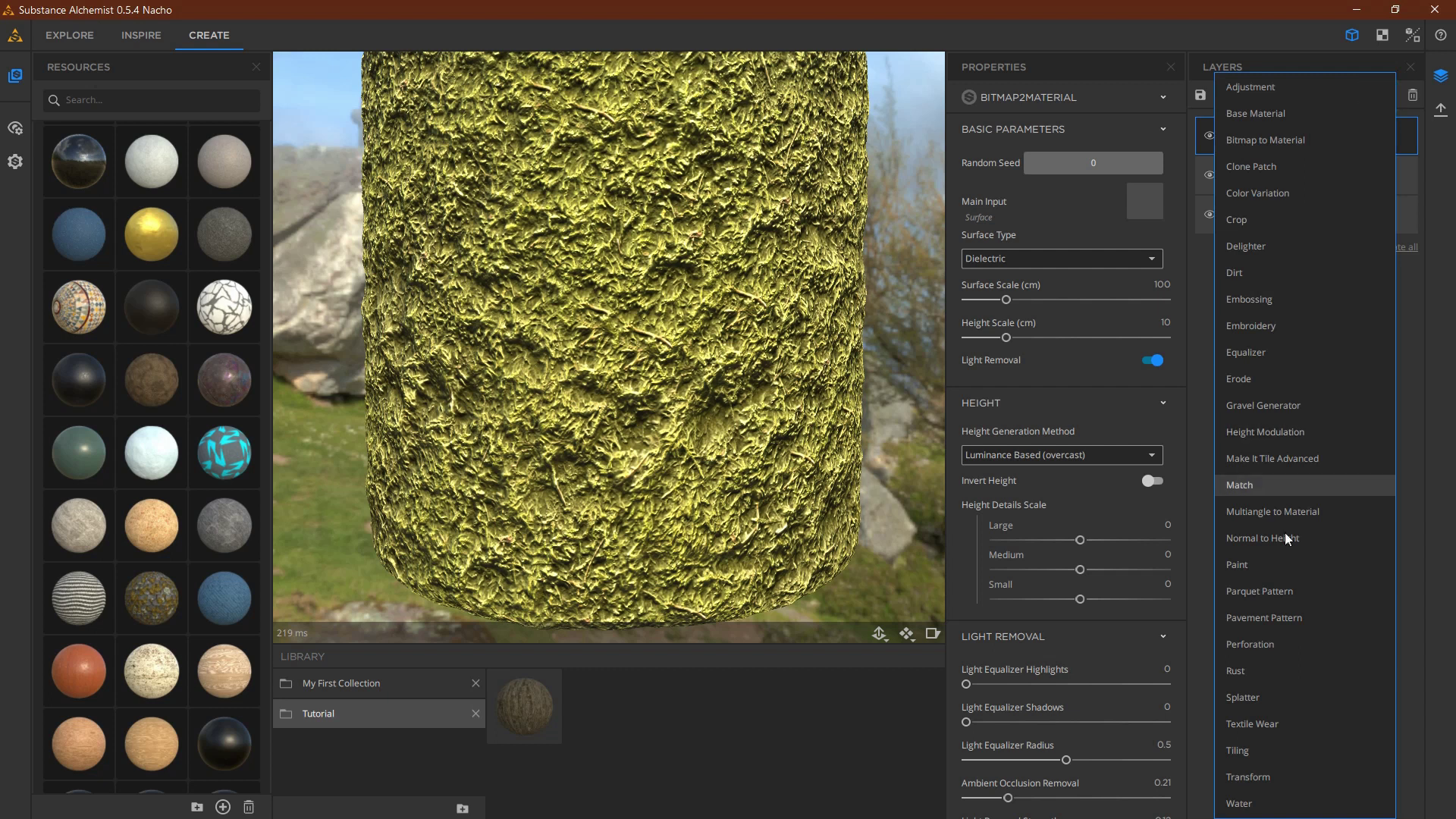
{"action": "left_click", "coordinate": [1229, 754]}
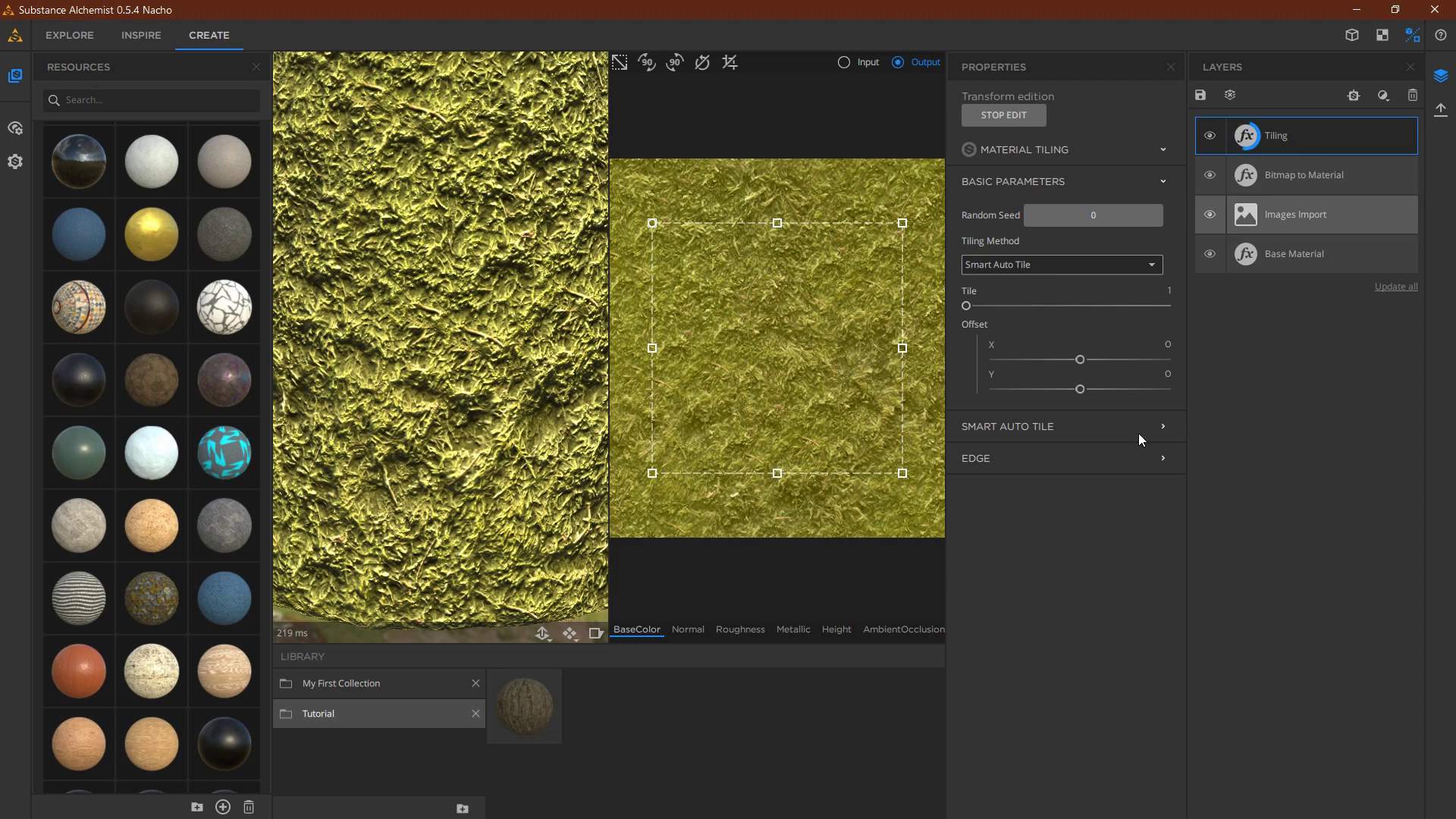
{"action": "left_click", "coordinate": [1083, 458]}
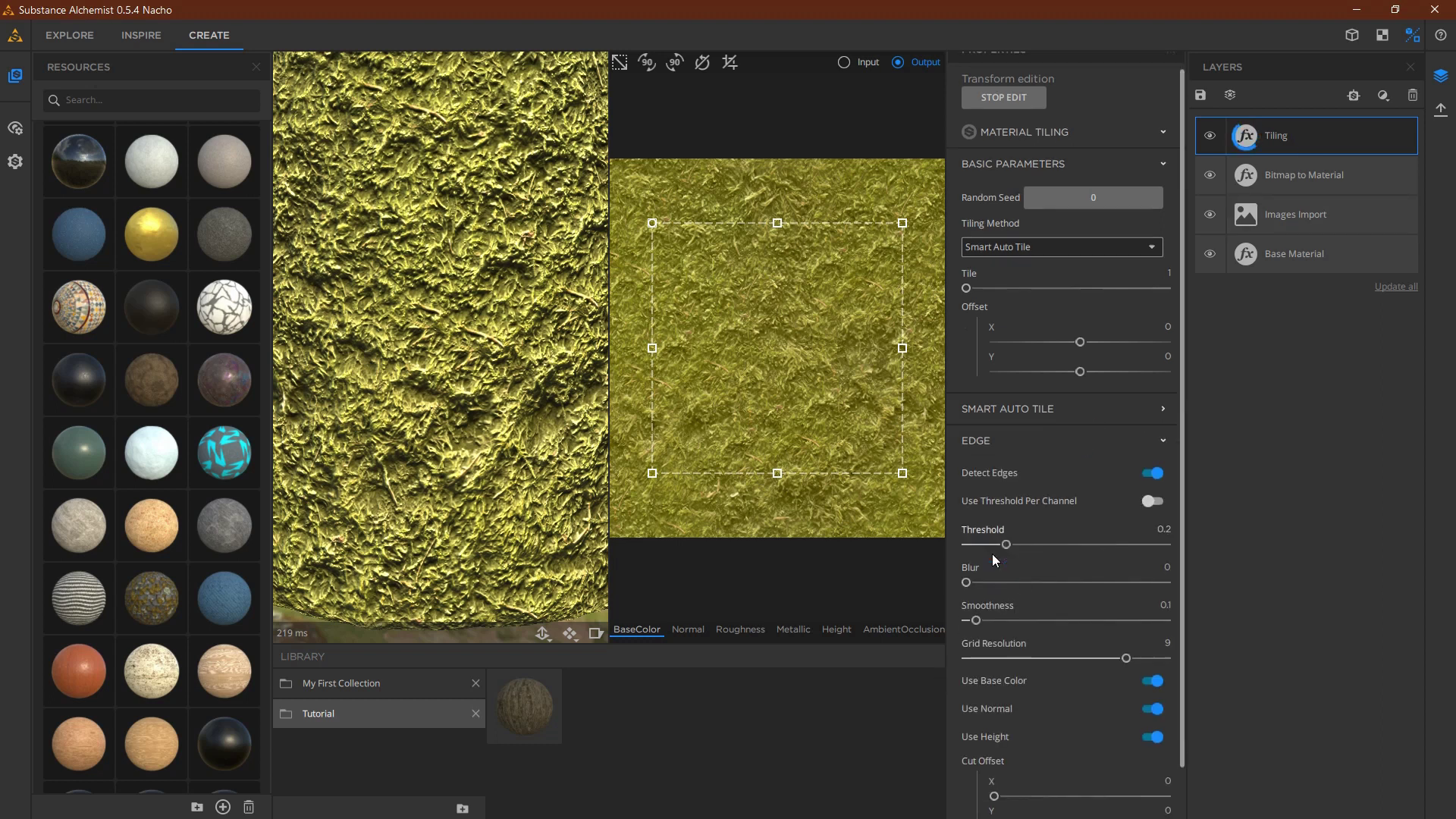
{"action": "scroll", "coordinate": [992, 554], "scroll_direction": "down", "scroll_amount": 1}
{"action": "left_click_drag", "start_coordinate": [1006, 489], "coordinate": [1033, 491]}
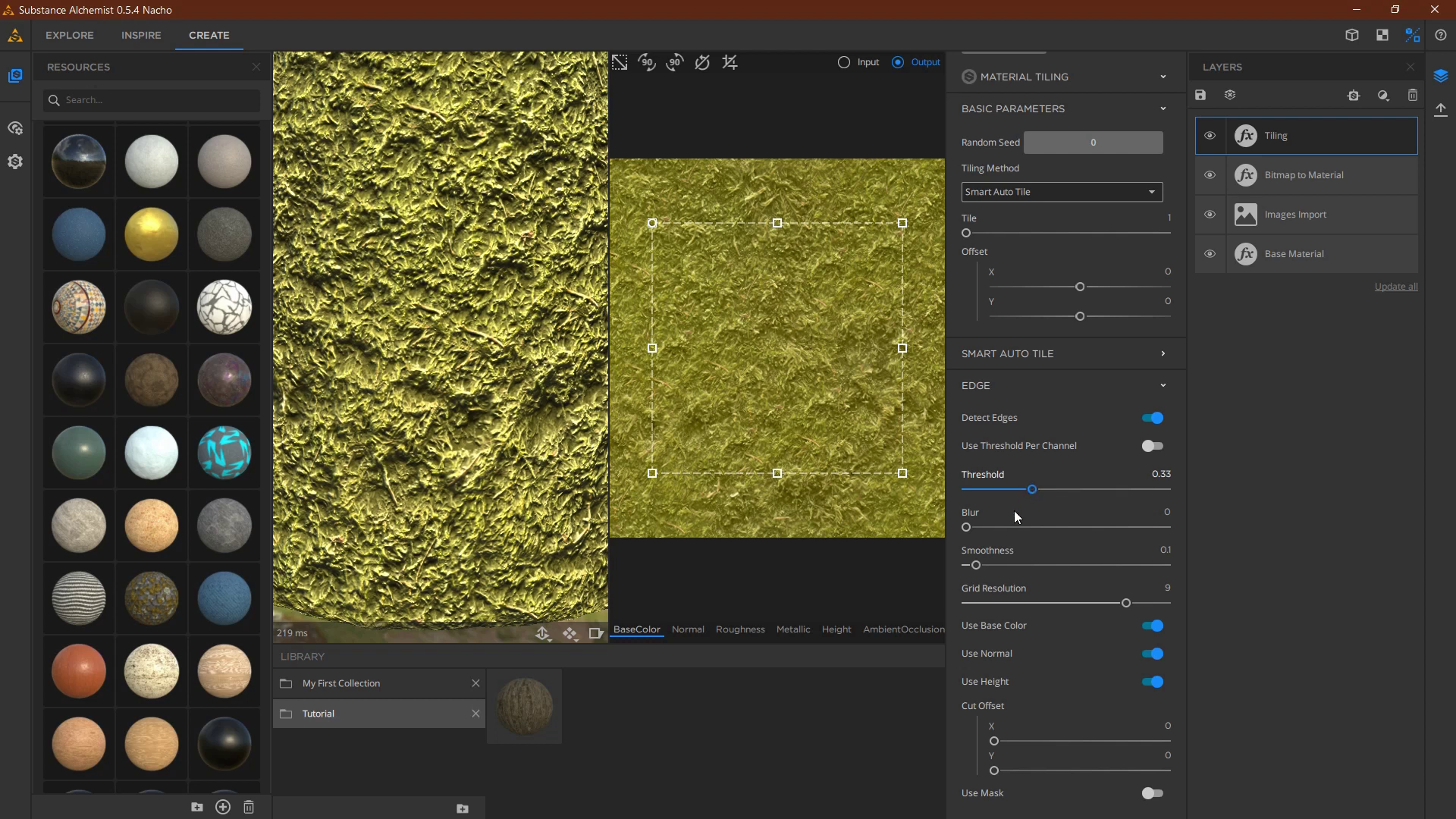
- Show the tiling layer's height map and set the tile amount to 2
{"action": "left_click", "coordinate": [840, 635]}
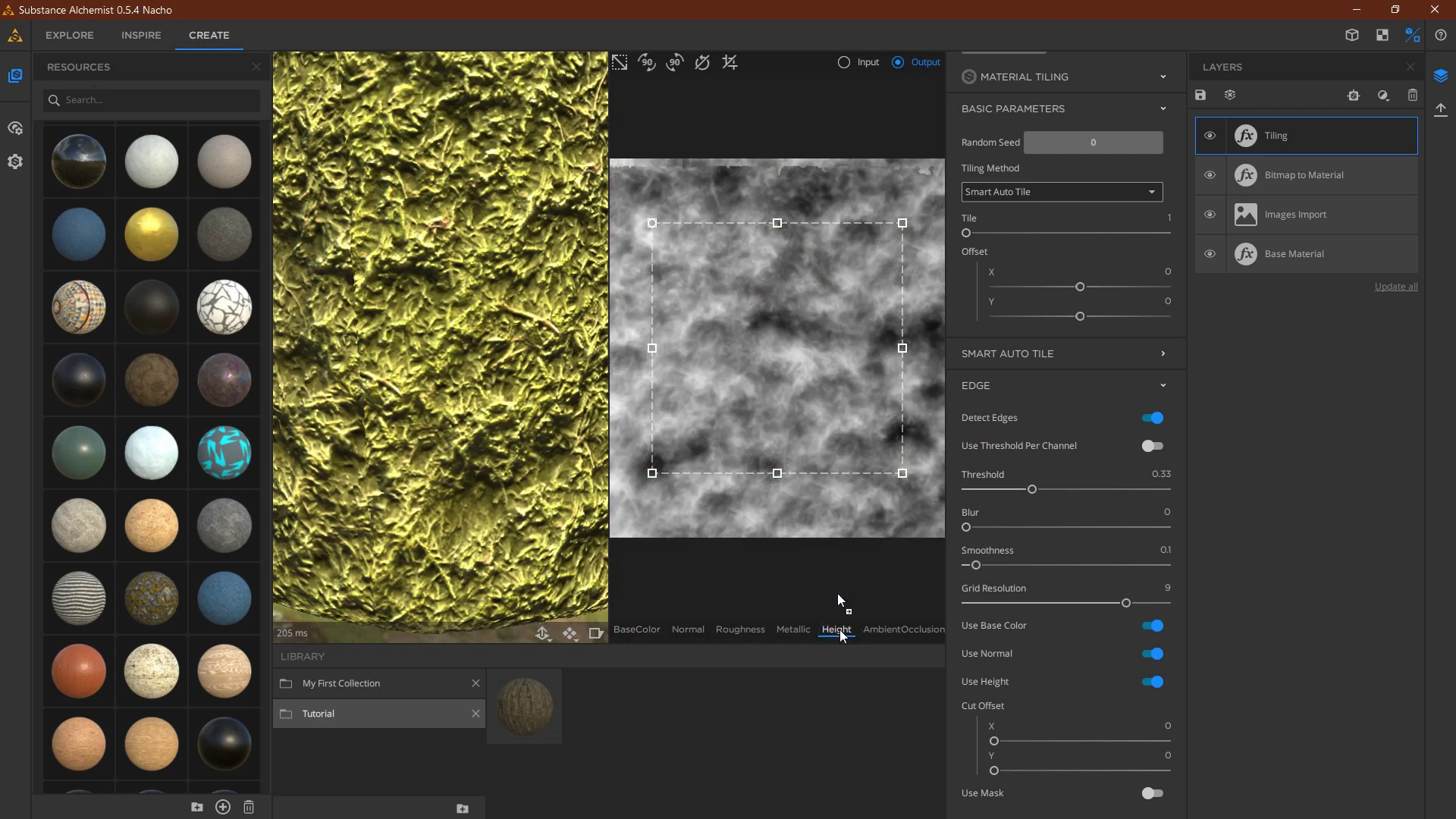
{"action": "scroll", "coordinate": [751, 399], "scroll_direction": "down", "scroll_amount": 3}
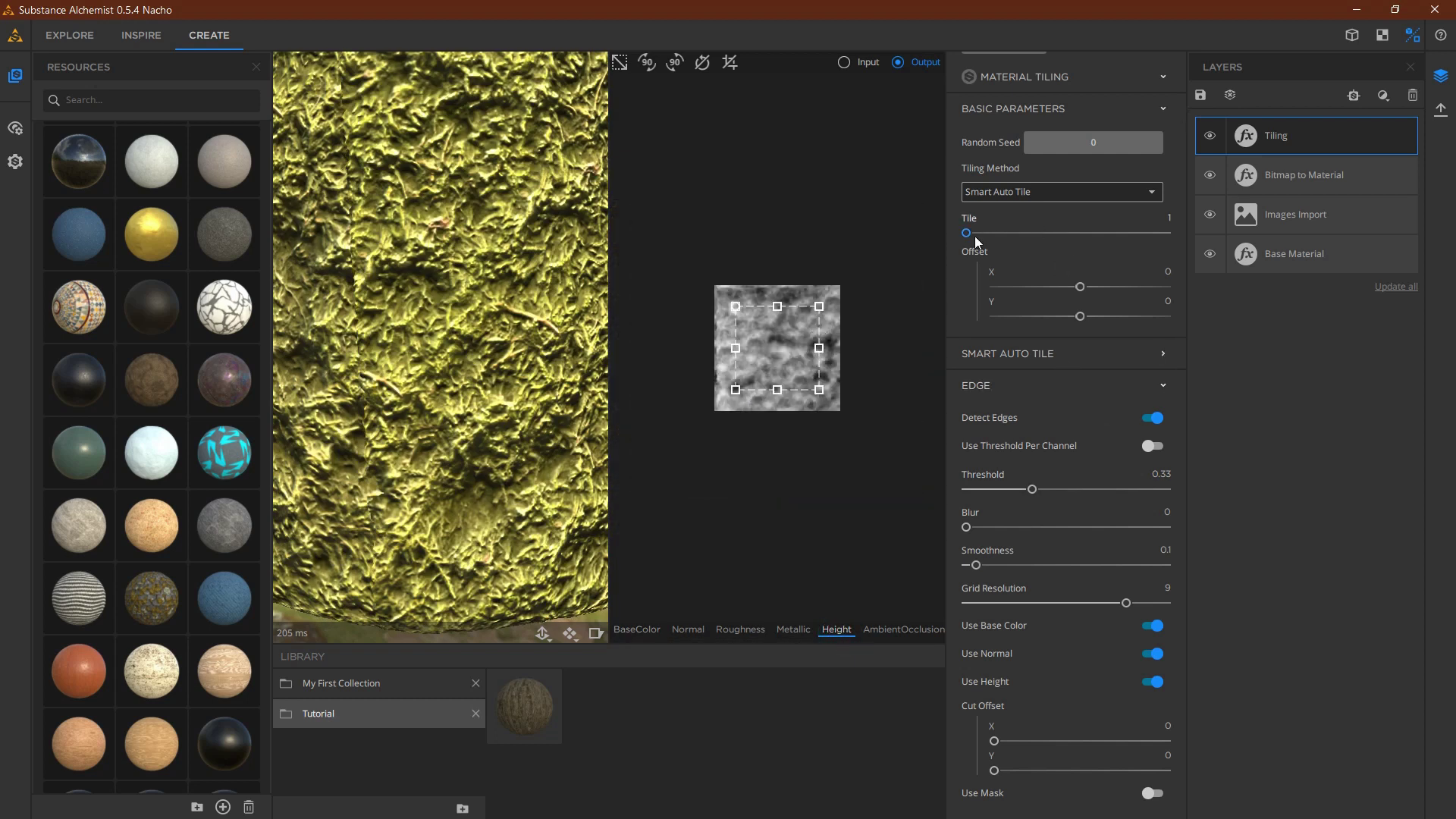
{"action": "left_click_drag", "start_coordinate": [975, 235], "coordinate": [998, 234]}
{"action": "scroll", "coordinate": [868, 350], "scroll_direction": "up", "scroll_amount": 4}
{"action": "scroll", "coordinate": [868, 350], "scroll_direction": "down", "scroll_amount": 4}
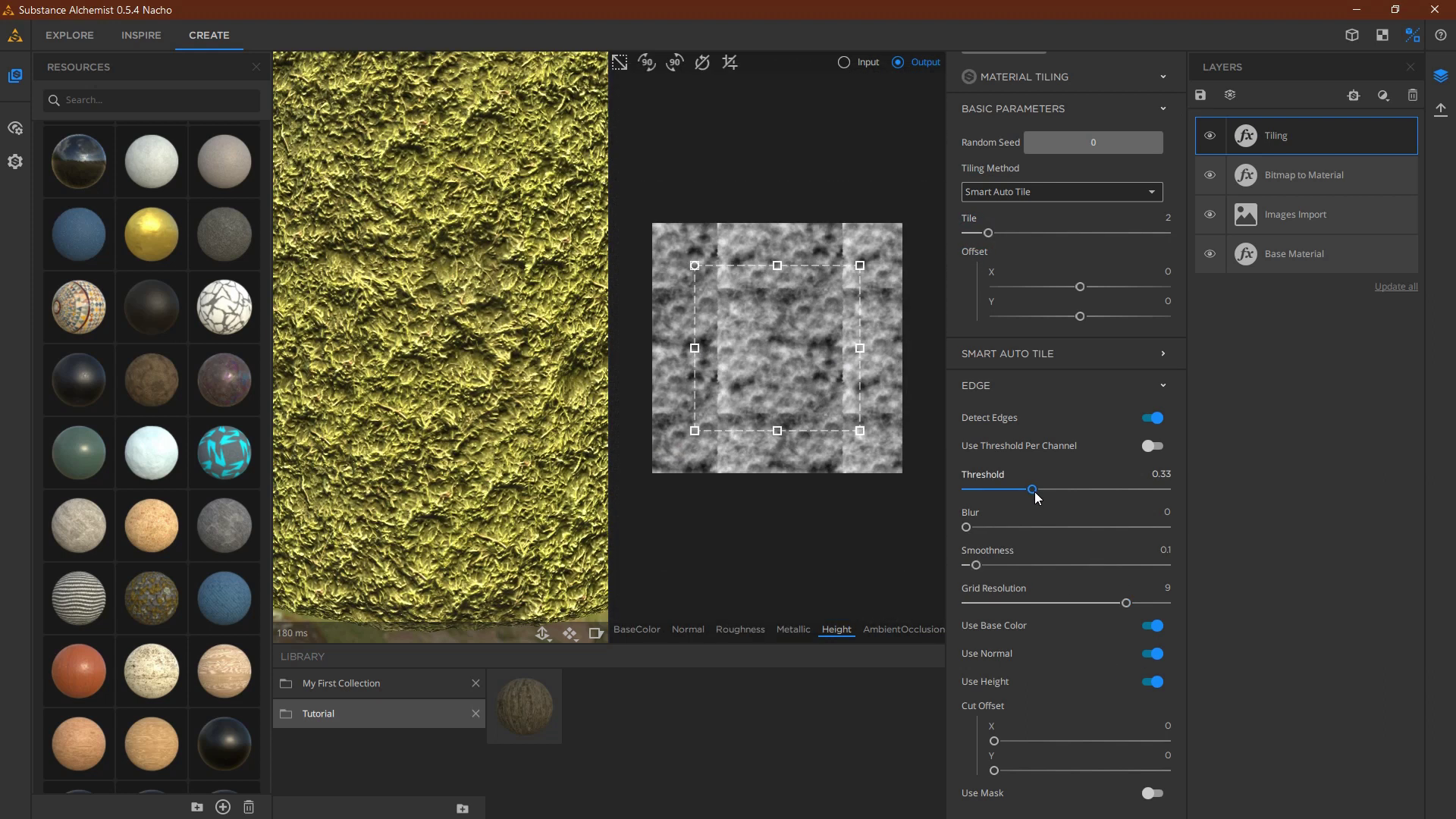
- Raise the tiling layer's edge threshold to 0.53 and check the seams in the height map
{"action": "left_click_drag", "start_coordinate": [1034, 489], "coordinate": [1071, 492]}
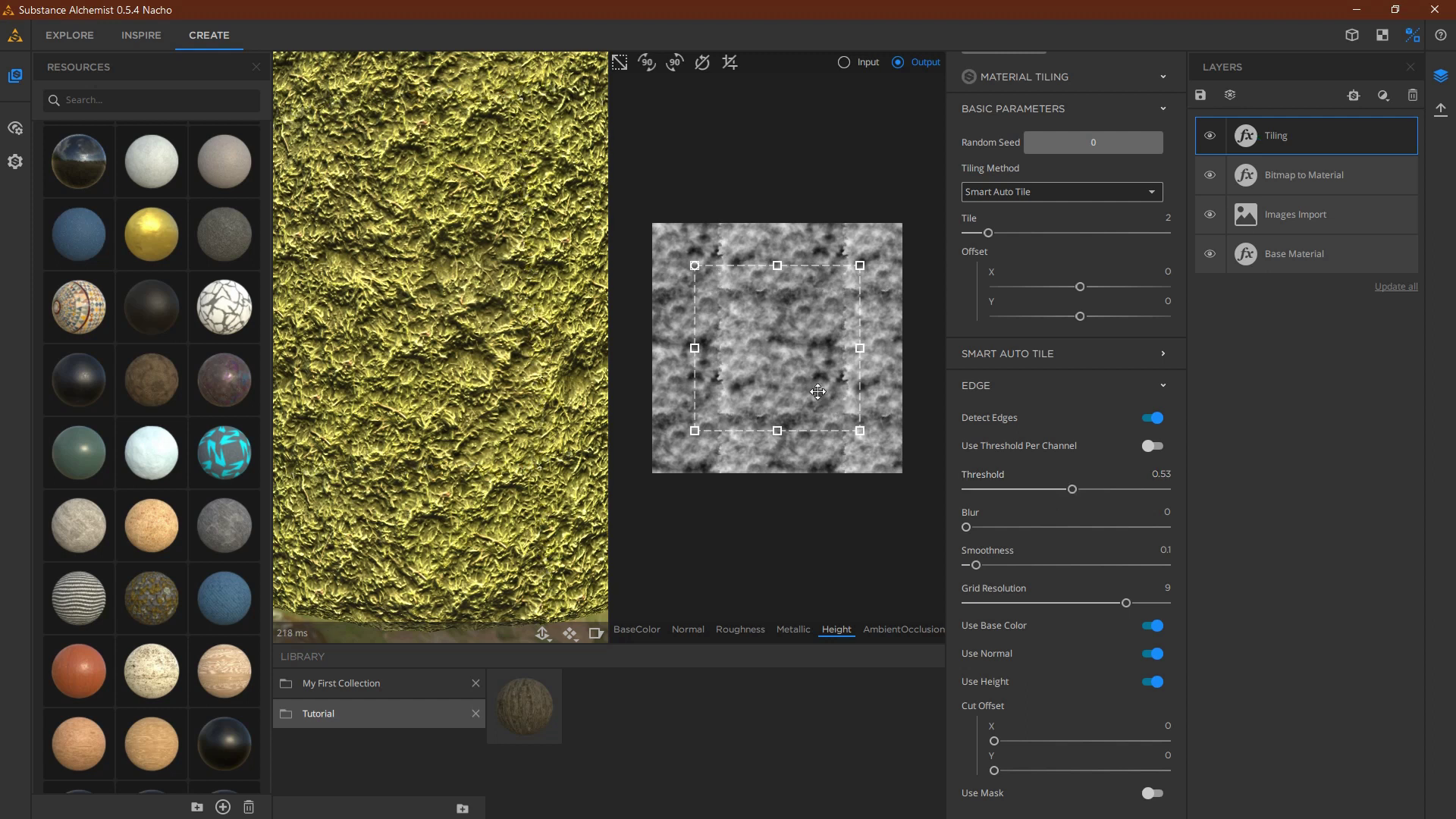
{"action": "scroll", "coordinate": [818, 392], "scroll_direction": "up", "scroll_amount": 5}
{"action": "scroll", "coordinate": [749, 336], "scroll_direction": "down", "scroll_amount": 2}
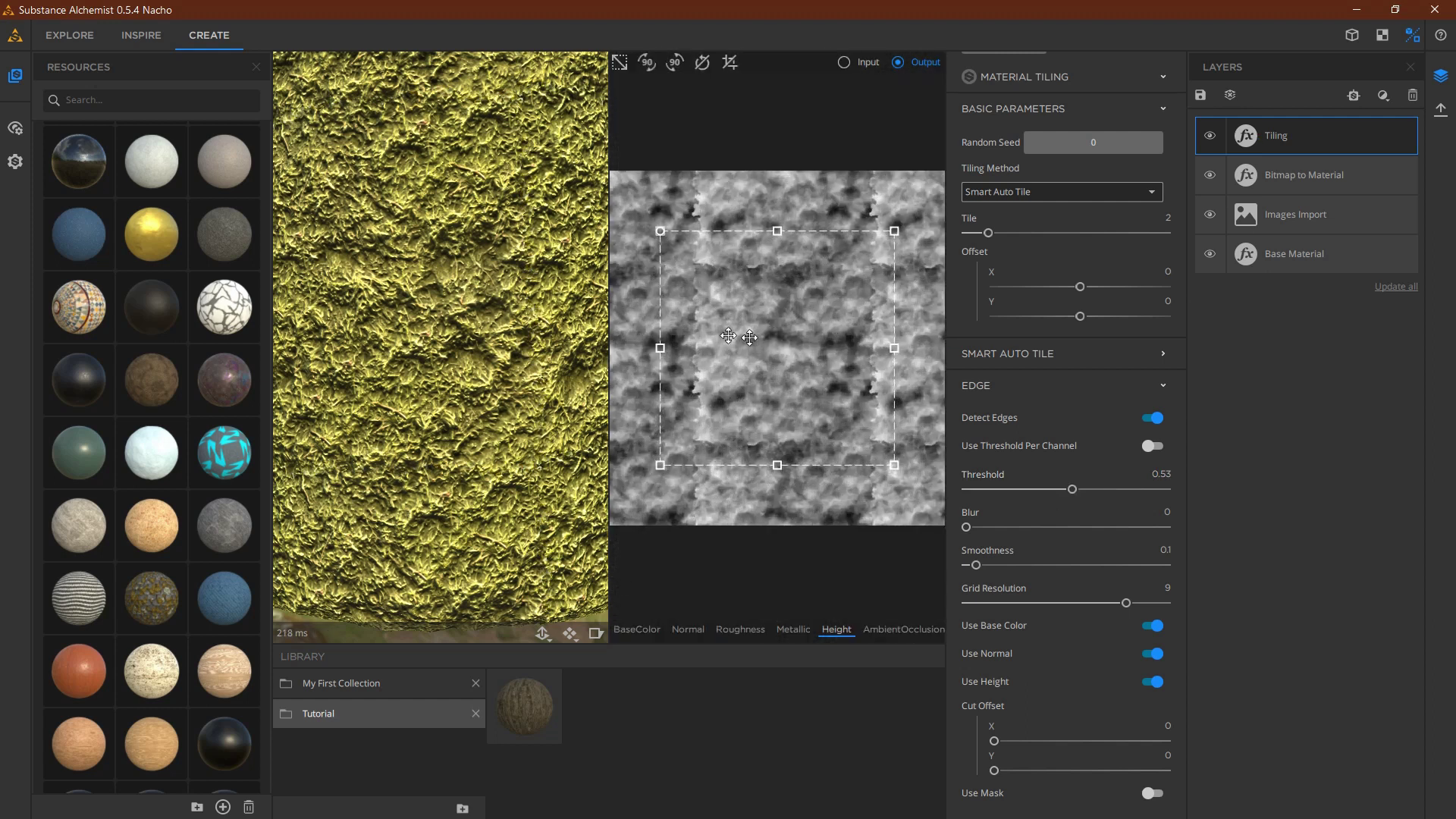
{"action": "scroll", "coordinate": [749, 337], "scroll_direction": "up", "scroll_amount": 2}
- Rotate the tiling transform frame slightly over the height map
{"action": "left_click_drag", "start_coordinate": [734, 542], "coordinate": [628, 507]}
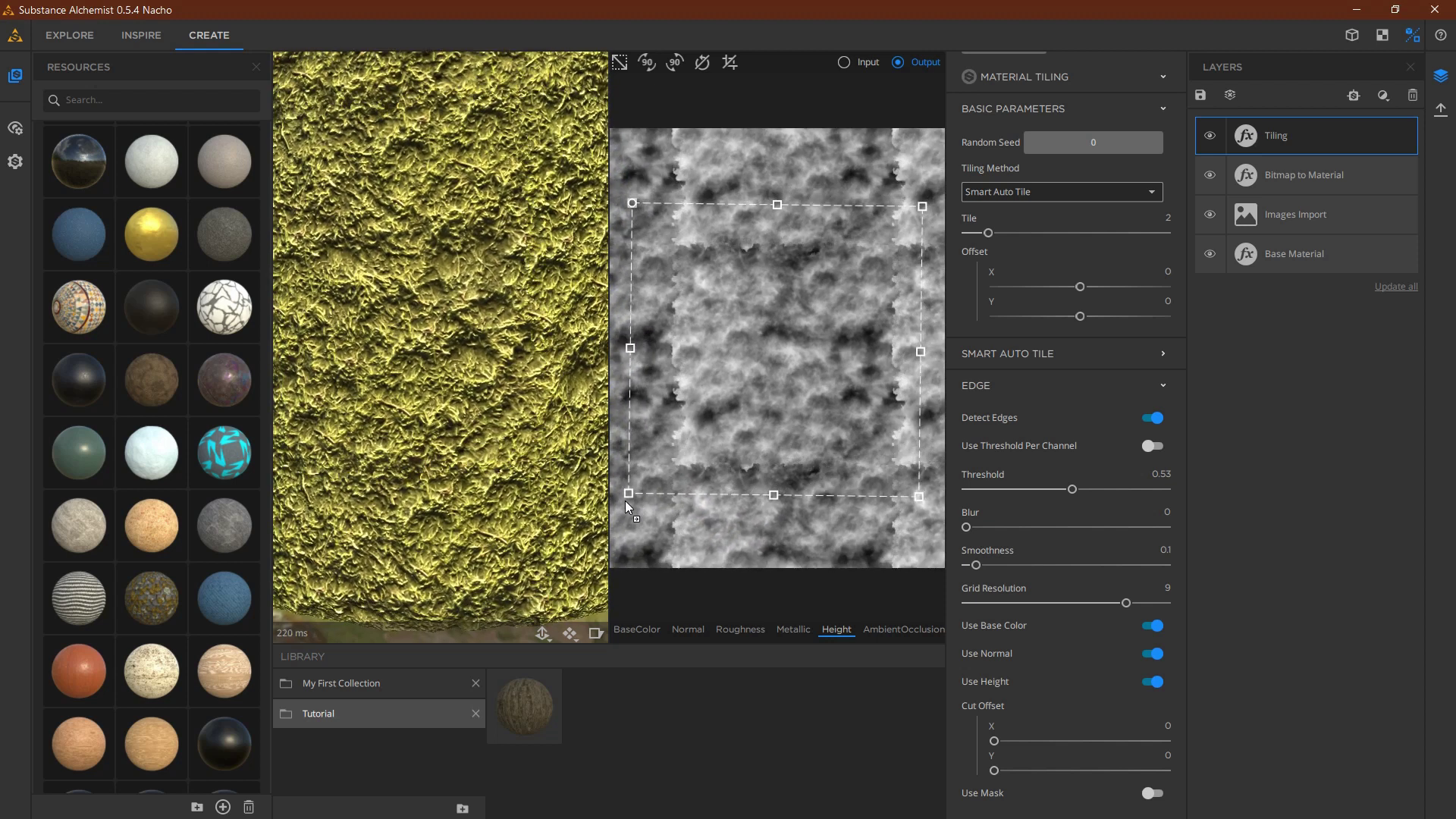
{"action": "scroll", "coordinate": [759, 332], "scroll_direction": "down", "scroll_amount": 2}
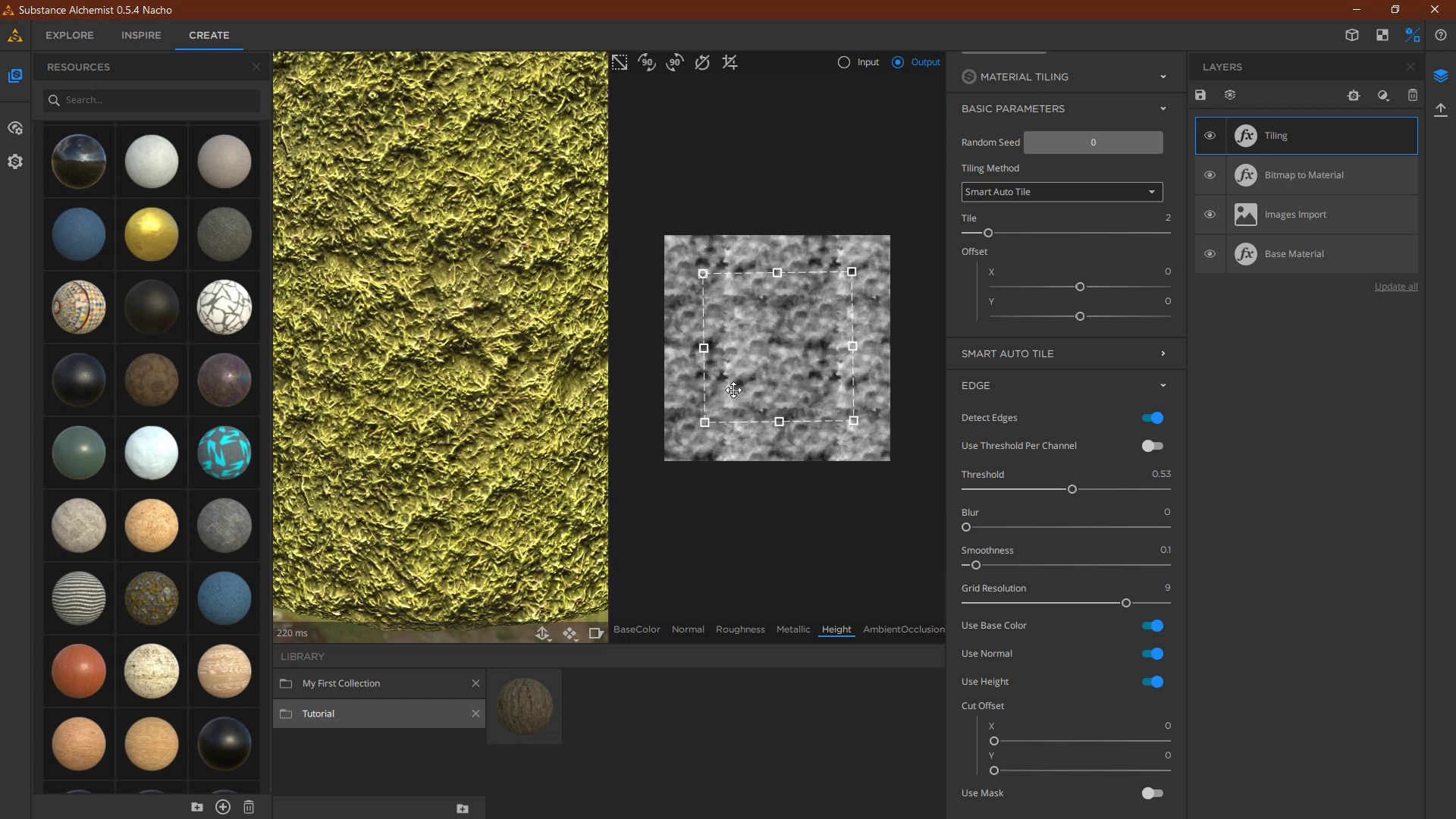
{"action": "scroll", "coordinate": [758, 332], "scroll_direction": "up", "scroll_amount": 2}
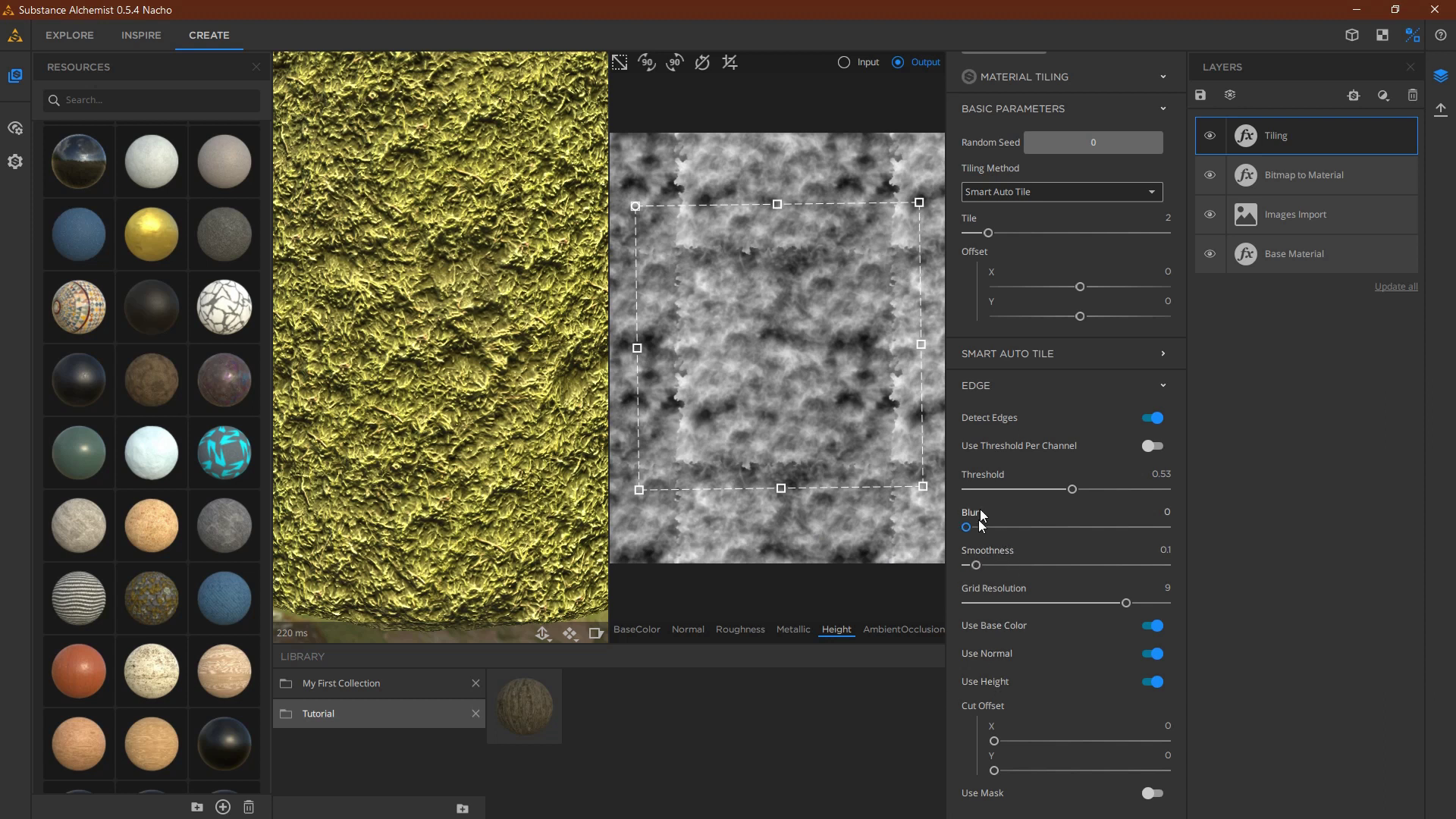
- Set the tiling edge blur to 1.48, smoothness to 0.85 and threshold to 0.6, and shrink the transform frame slightly
{"action": "left_click_drag", "start_coordinate": [977, 526], "coordinate": [1062, 537]}
{"action": "left_click_drag", "start_coordinate": [1077, 534], "coordinate": [1112, 530]}
{"action": "left_click", "coordinate": [1113, 529]}
{"action": "left_click_drag", "start_coordinate": [977, 565], "coordinate": [1053, 566]}
{"action": "mouse_move", "coordinate": [1072, 489]}
{"action": "left_mouse_down"}
{"action": "mouse_move", "coordinate": [1123, 498]}
{"action": "mouse_move", "coordinate": [1042, 496]}
{"action": "mouse_move", "coordinate": [1090, 499]}
{"action": "left_mouse_up"}
{"action": "scroll", "coordinate": [484, 429], "scroll_direction": "down", "scroll_amount": 4}
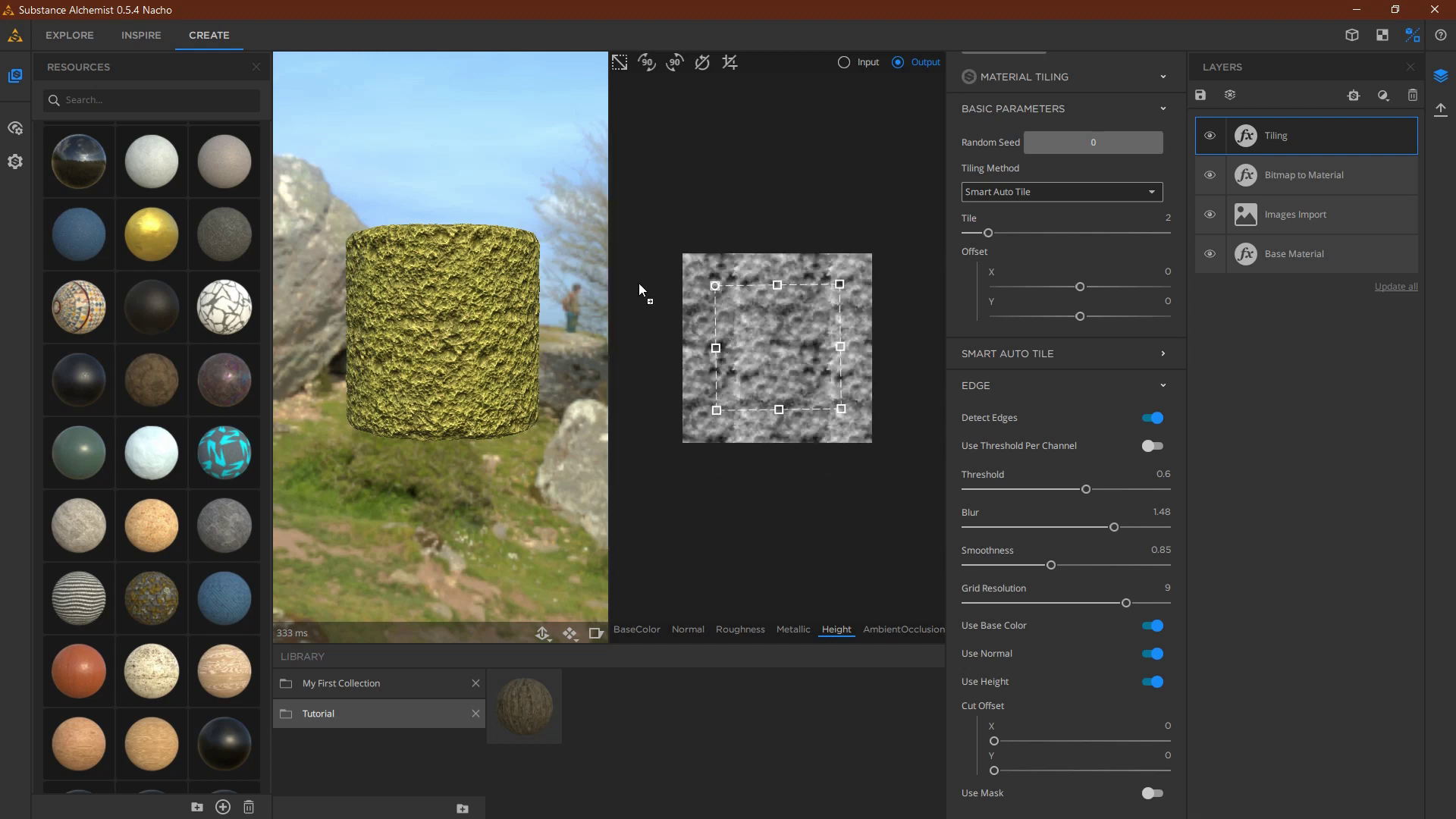
{"action": "left_click_drag", "start_coordinate": [660, 229], "coordinate": [687, 253]}
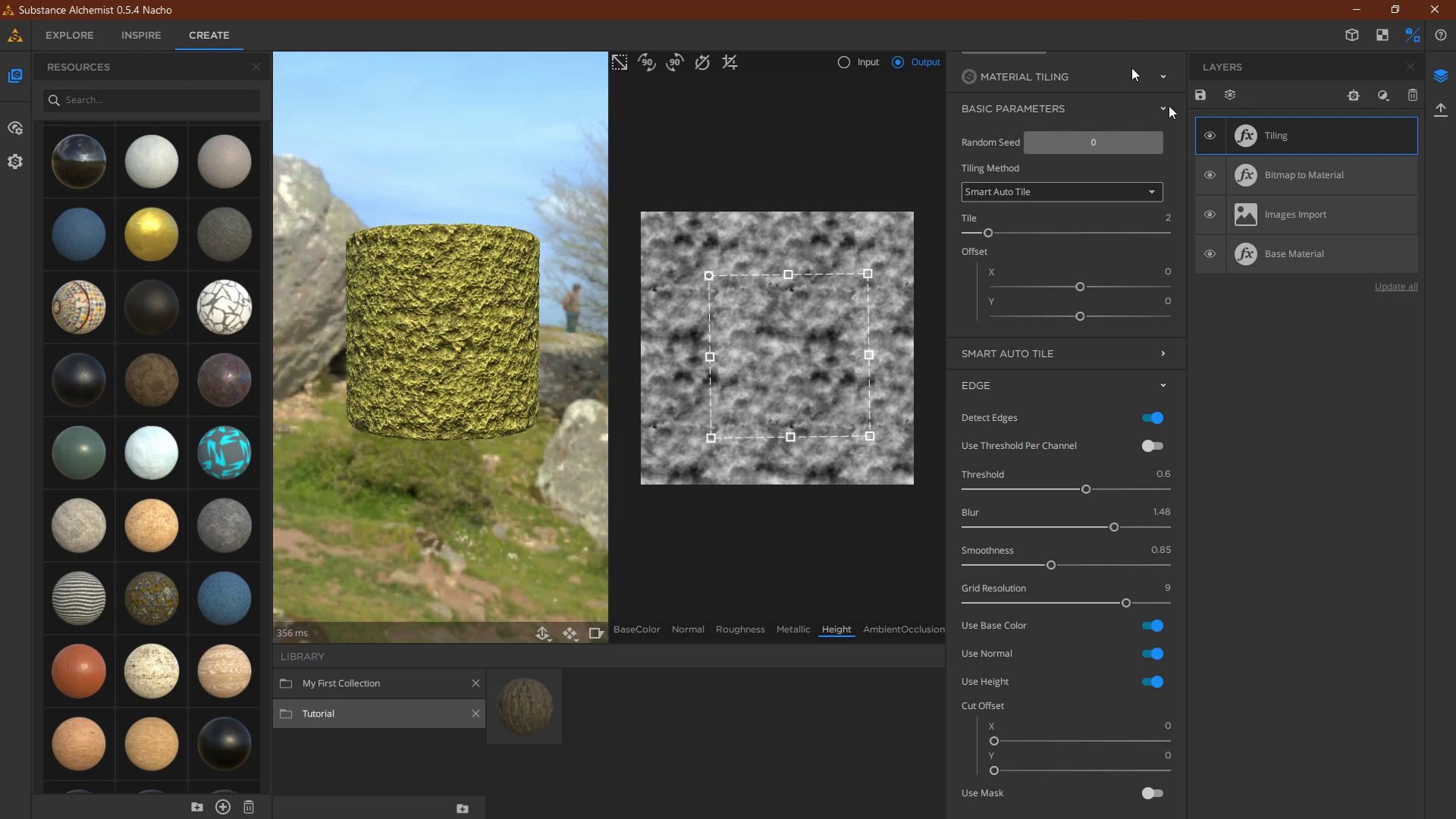
- Save the moss material to the Tutorial folder as Moss_001 and start a new empty material
{"action": "left_click", "coordinate": [1201, 95]}
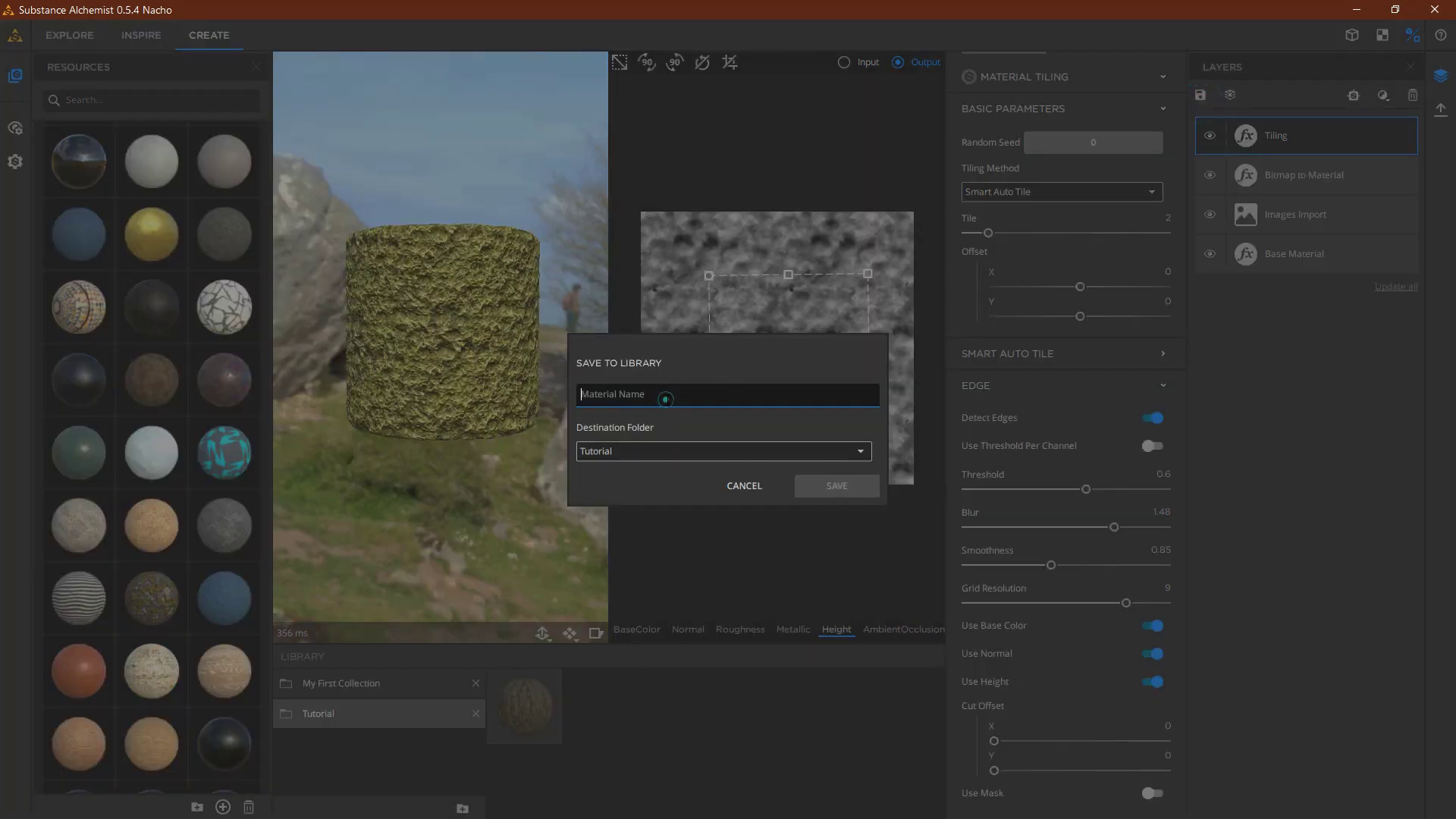
{"action": "left_click", "coordinate": [666, 399]}
{"action": "type", "text": "Moss"}
{"action": "key", "text": "Return"}
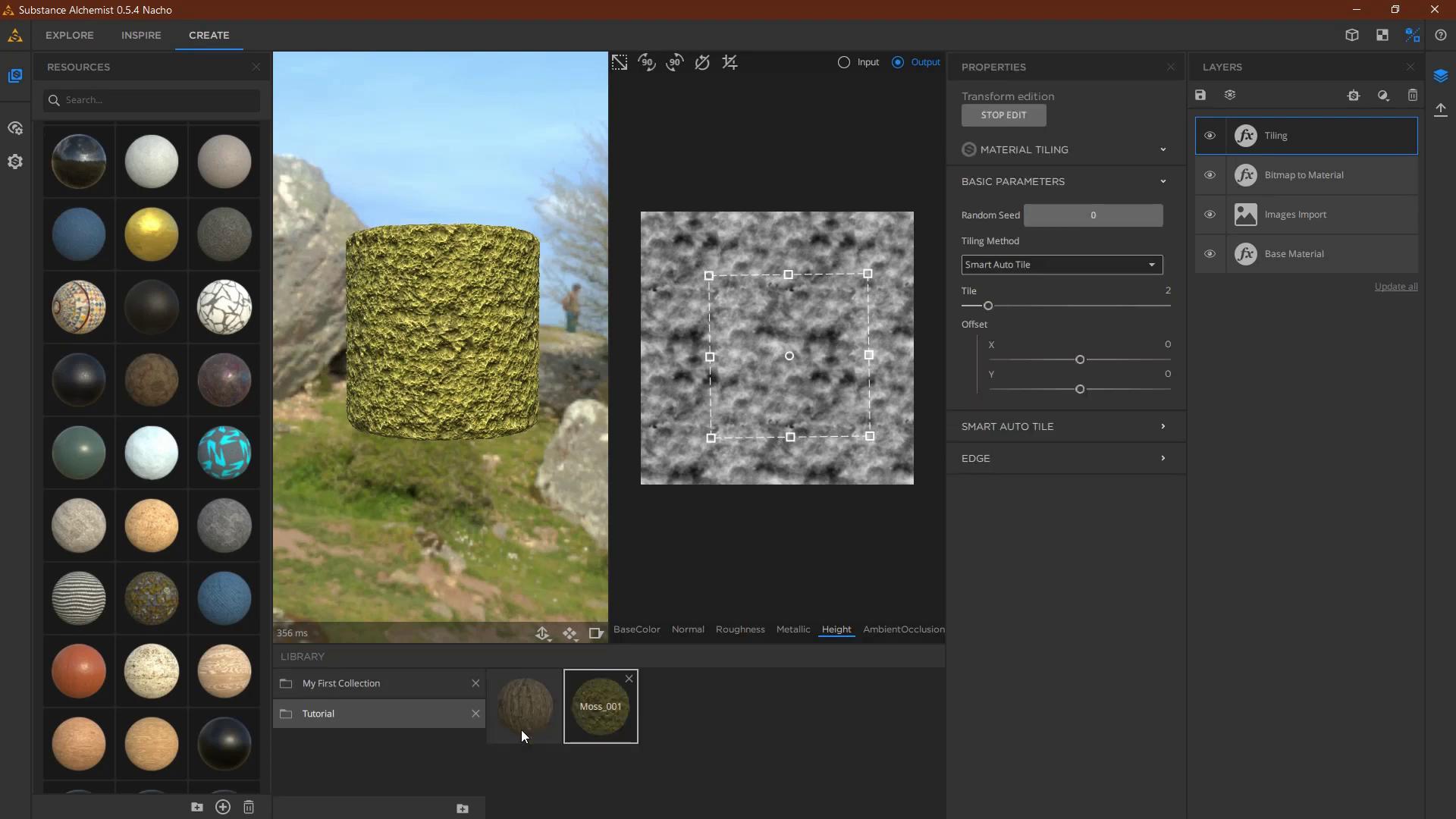
{"action": "left_click", "coordinate": [1230, 94]}
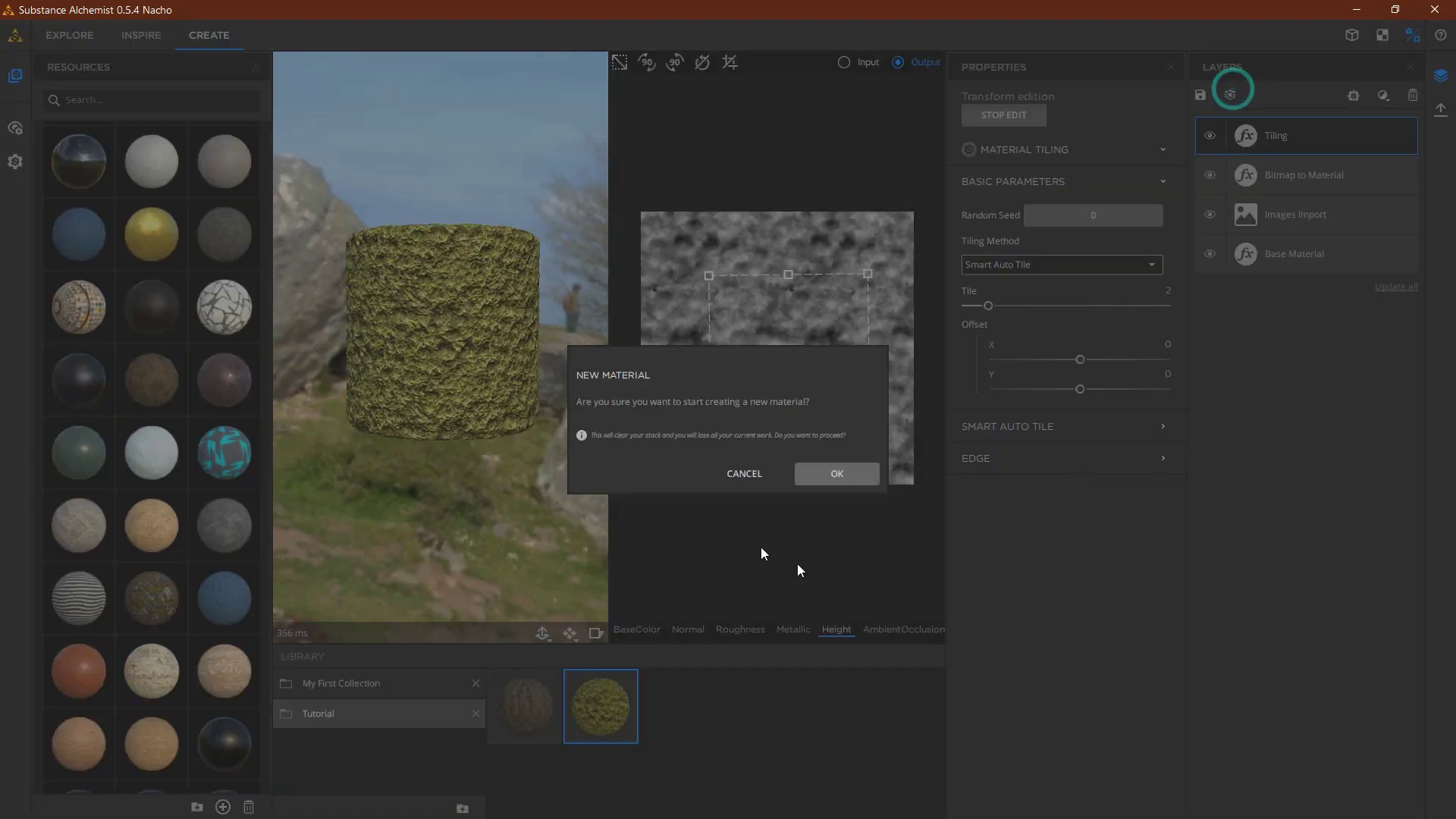
{"action": "left_click", "coordinate": [837, 473]}
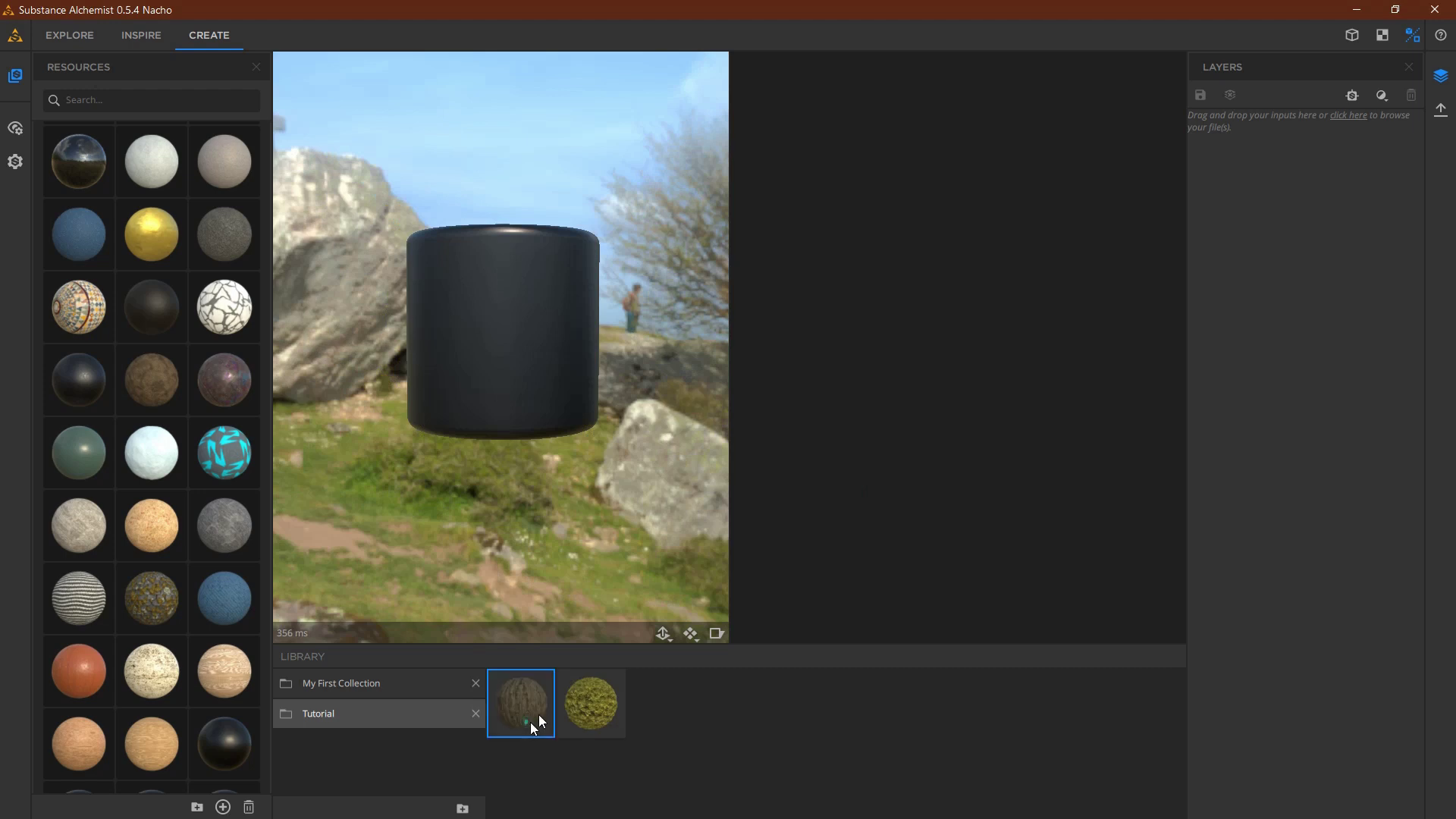
- Add the saved Warm Pine Bark material from the Tutorial folder as the base layer and blend Moss_001 above it
{"action": "left_click_drag", "start_coordinate": [539, 715], "coordinate": [1272, 351]}
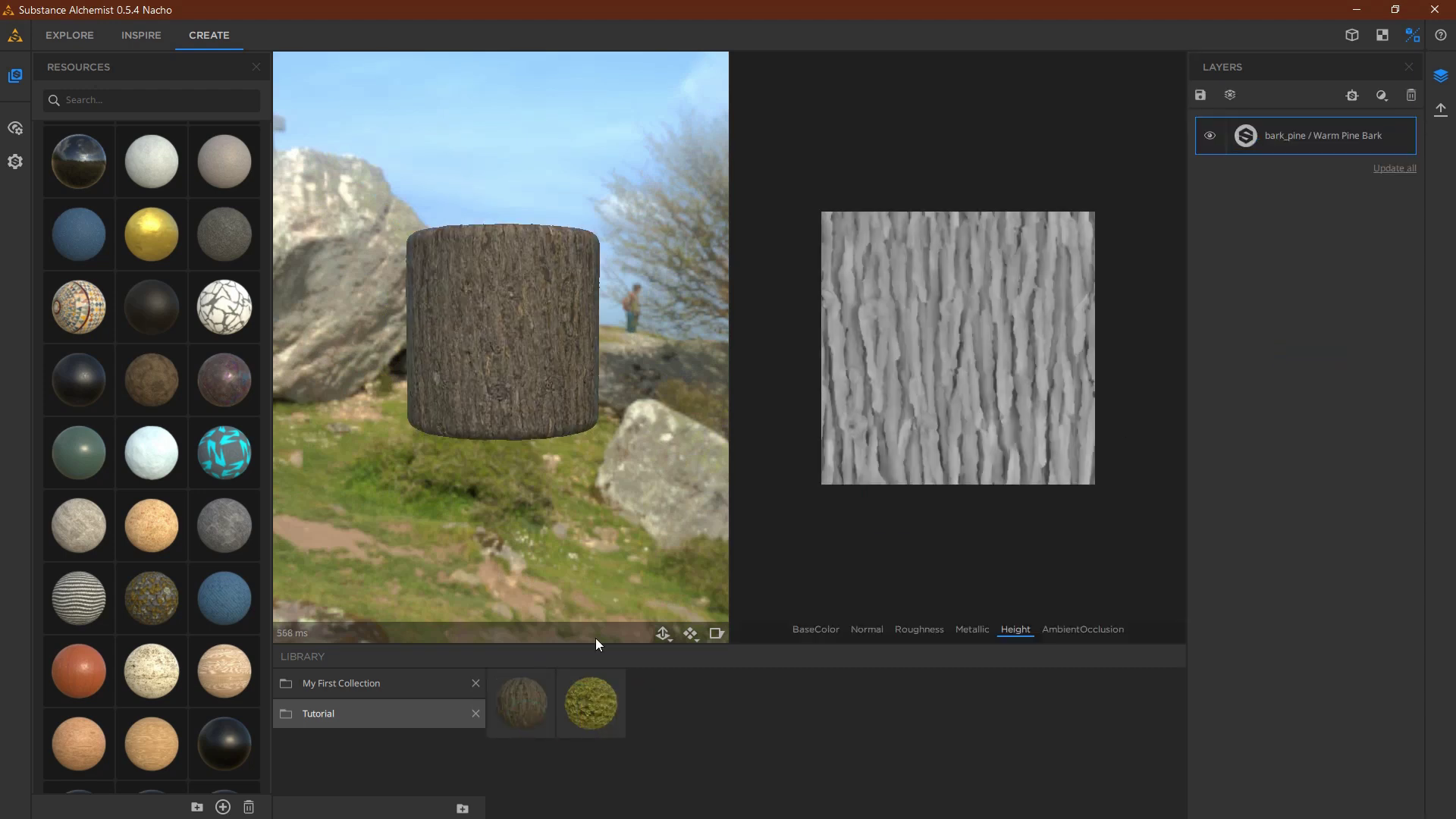
{"action": "scroll", "coordinate": [169, 511], "scroll_direction": "down", "scroll_amount": 1}
{"action": "scroll", "coordinate": [168, 512], "scroll_direction": "down", "scroll_amount": 15}
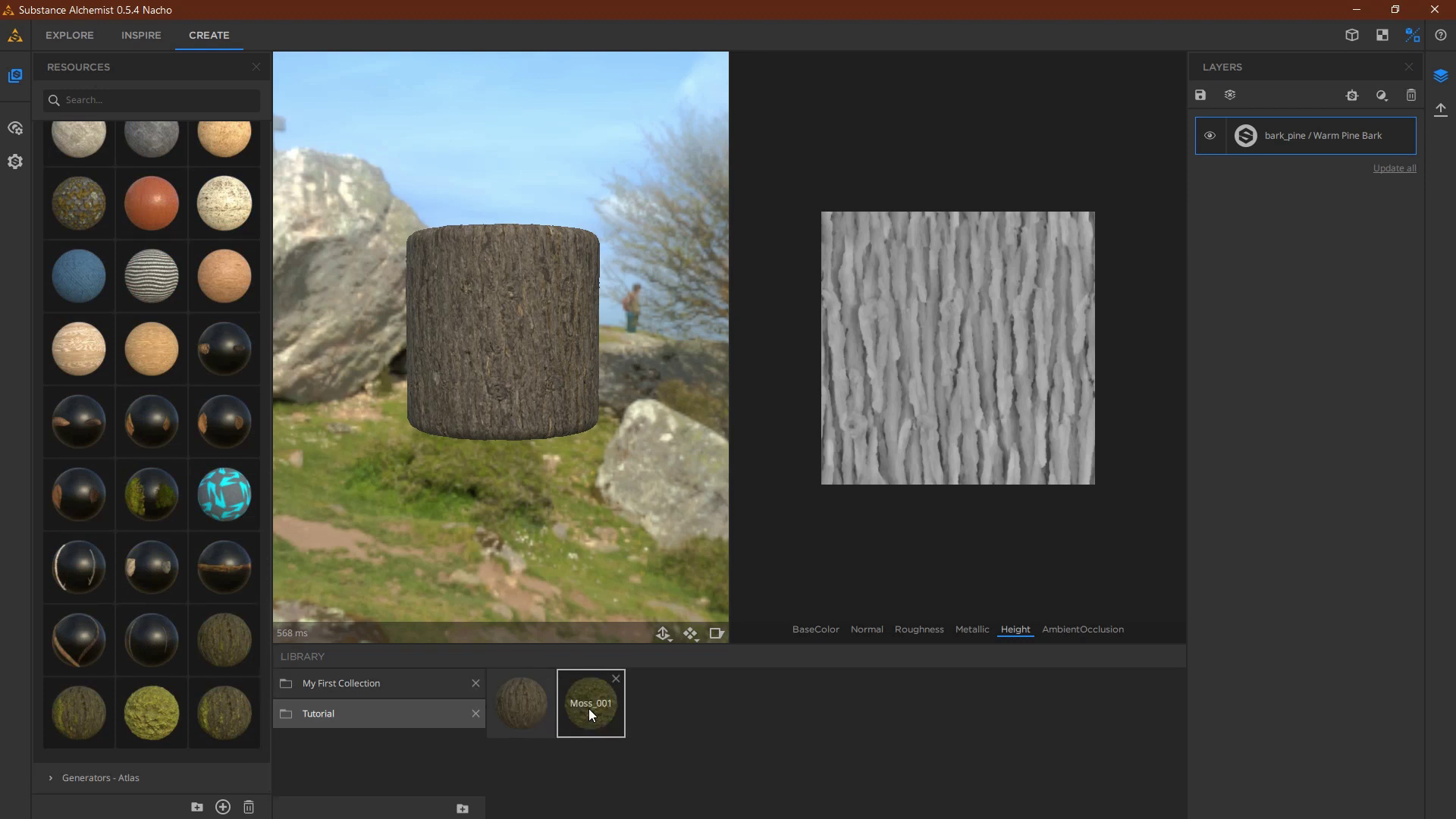
{"action": "left_click_drag", "start_coordinate": [589, 708], "coordinate": [1303, 115]}
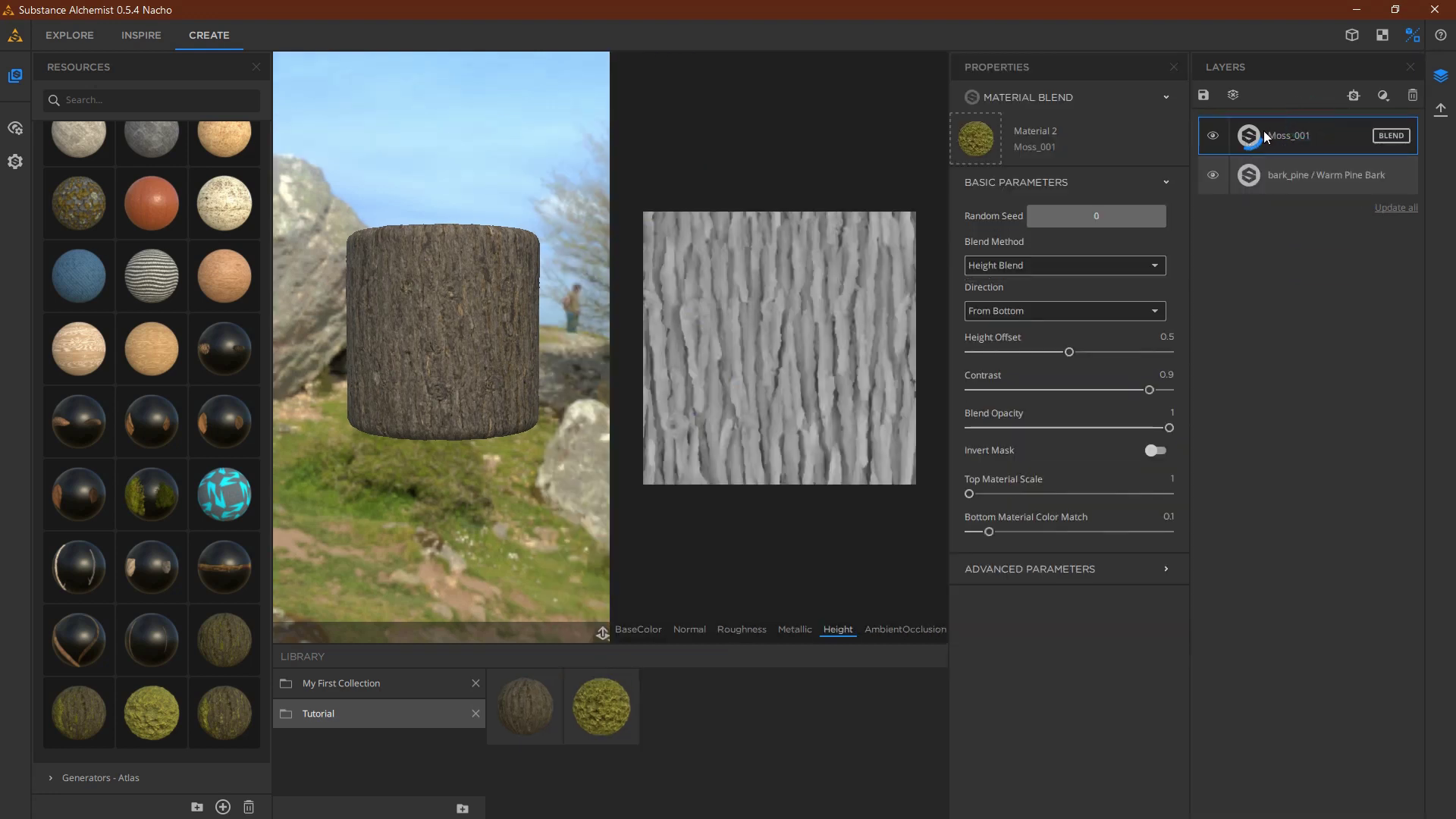
- Show only the 3D view and examine the moss blend on the bark cylinder up close and from above
{"action": "left_click_drag", "start_coordinate": [475, 385], "coordinate": [511, 470]}
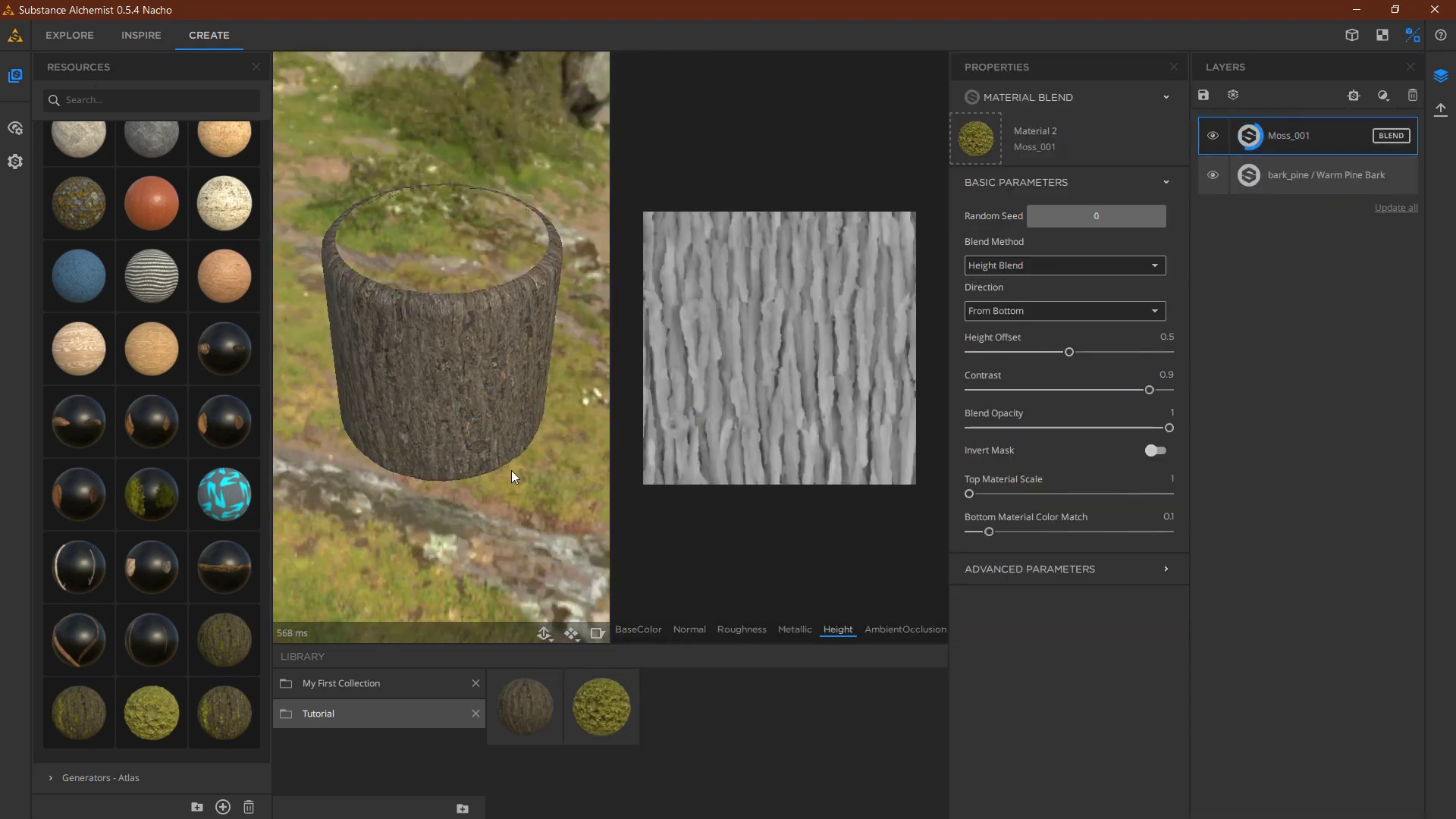
{"action": "right_click_drag", "start_coordinate": [512, 471], "coordinate": [671, 729]}
{"action": "left_click_drag", "start_coordinate": [452, 524], "coordinate": [459, 429]}
{"action": "right_click_drag", "start_coordinate": [460, 429], "coordinate": [544, 394]}
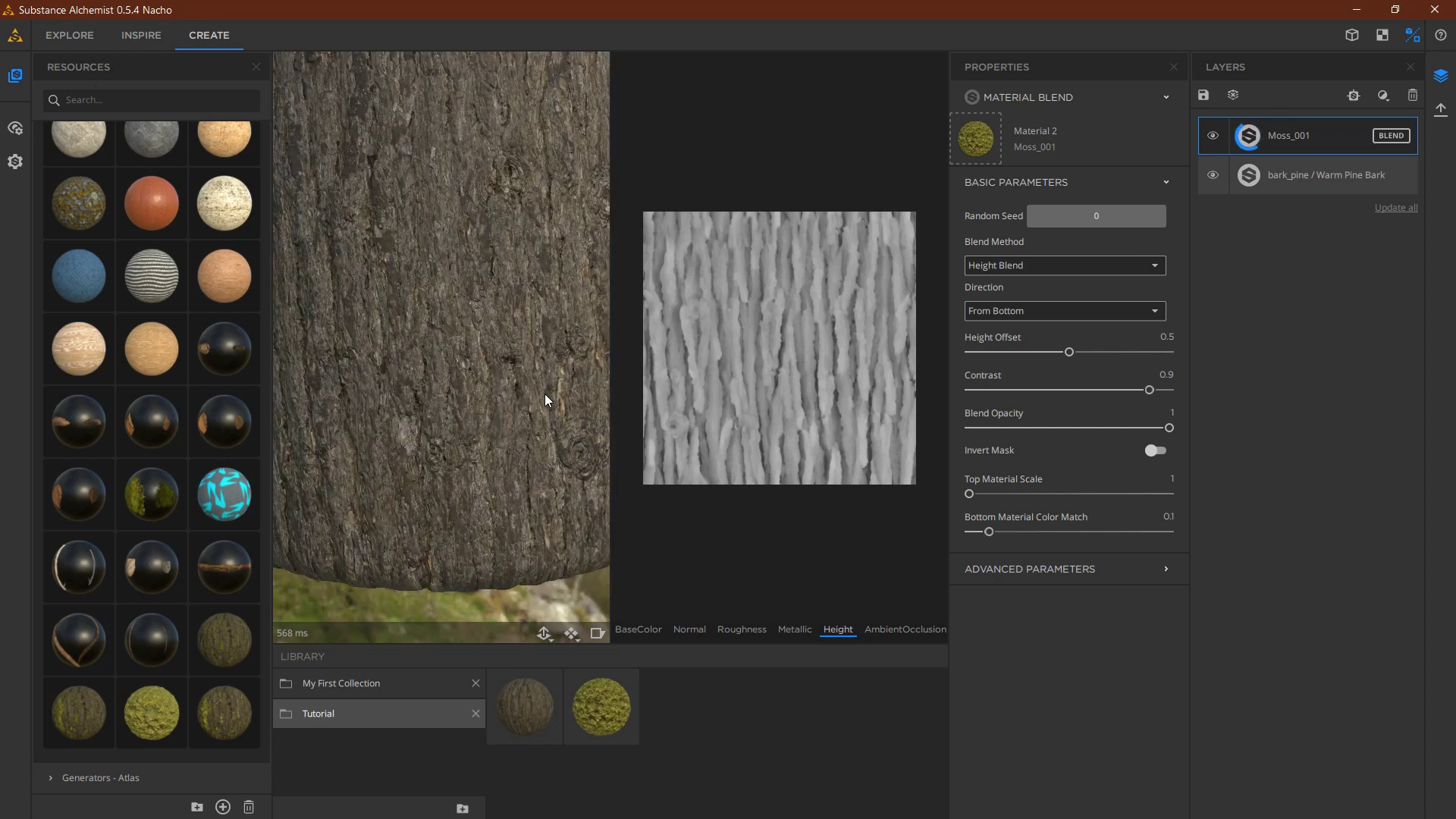
{"action": "middle_click_drag", "start_coordinate": [421, 410], "coordinate": [394, 483]}
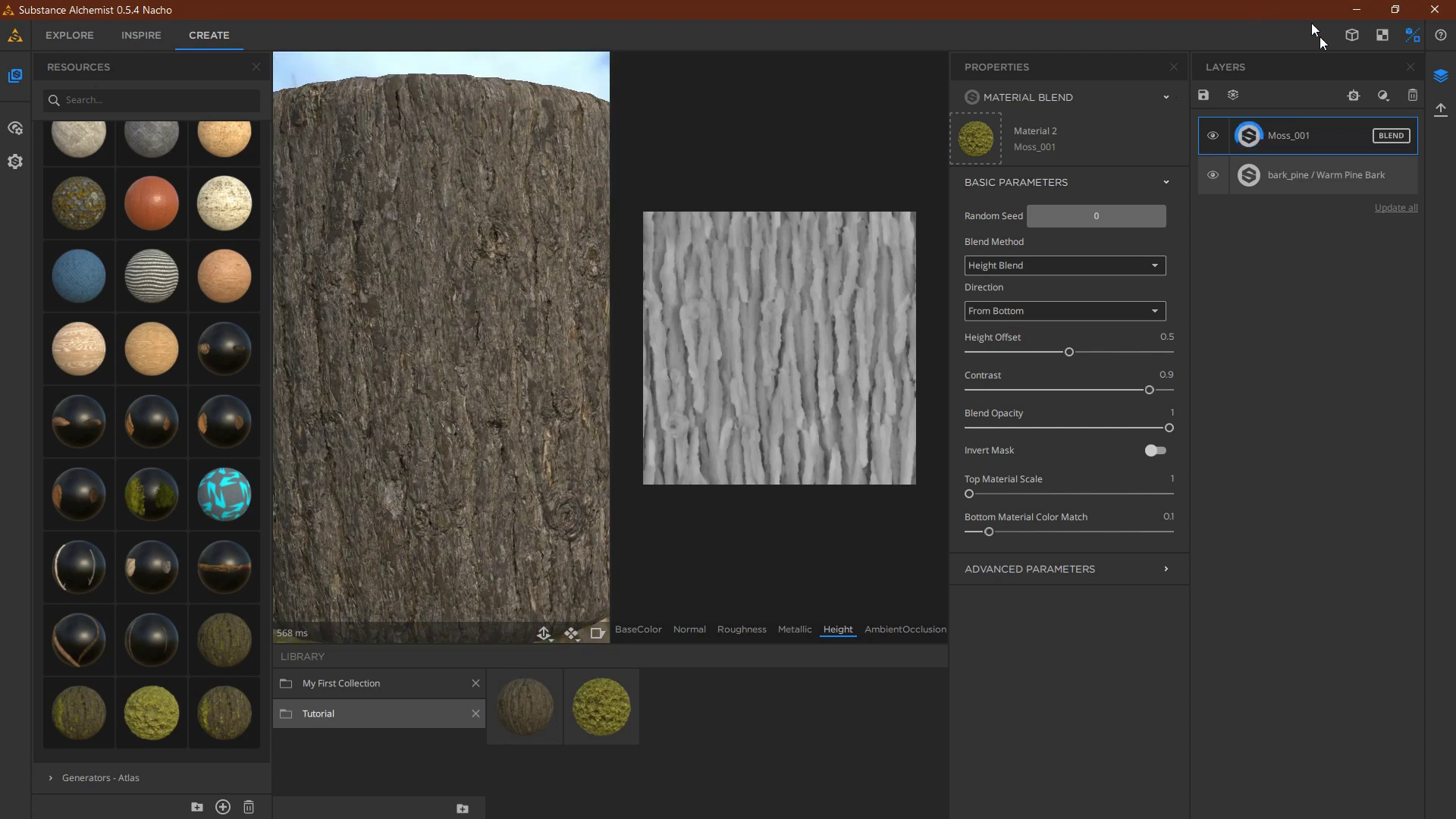
{"action": "left_click", "coordinate": [1353, 36]}
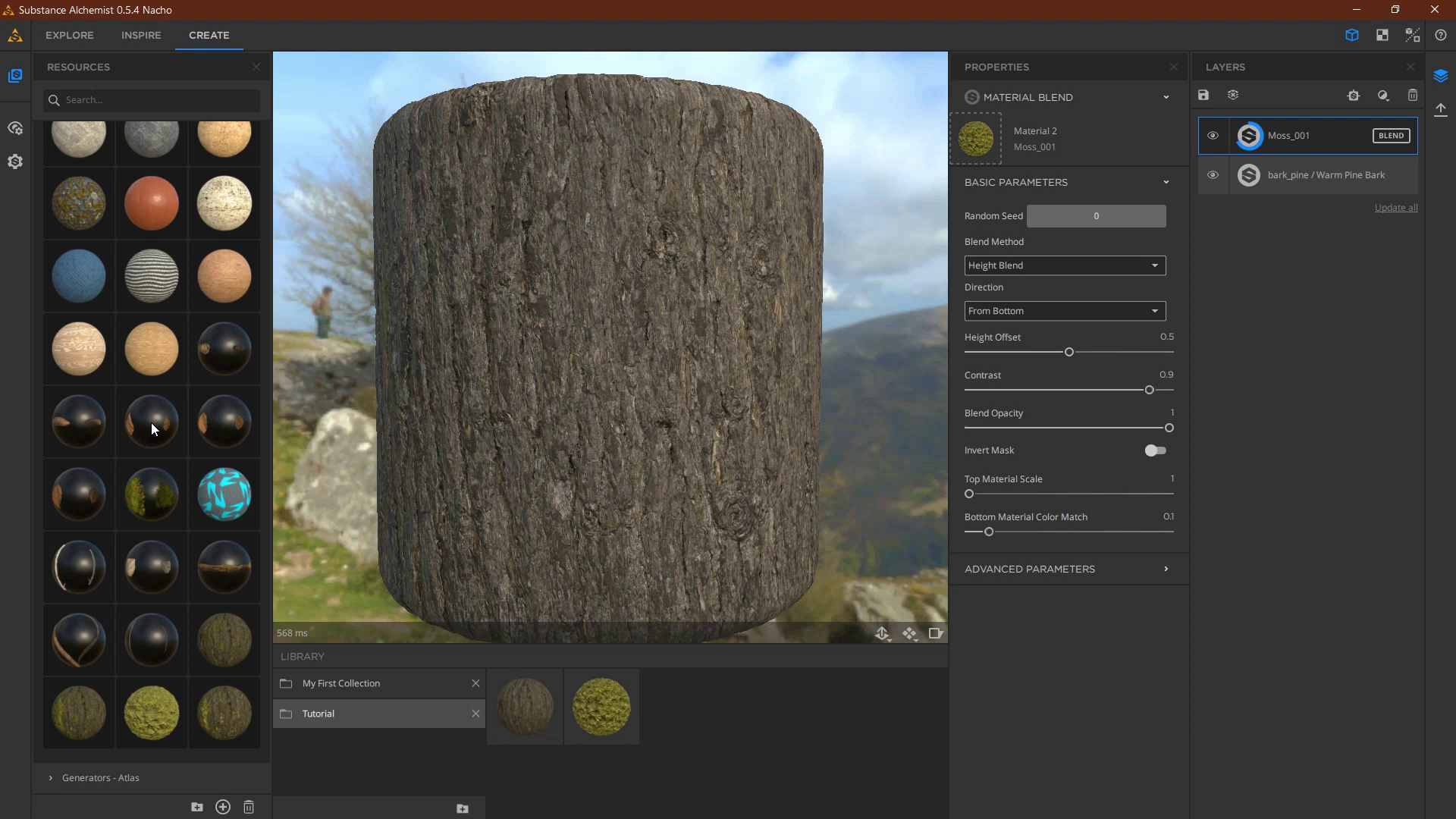
{"action": "scroll", "coordinate": [680, 380], "scroll_direction": "down", "scroll_amount": 2}
{"action": "middle_click_drag", "start_coordinate": [751, 384], "coordinate": [805, 390]}
{"action": "left_click_drag", "start_coordinate": [805, 389], "coordinate": [990, 554]}
{"action": "scroll", "coordinate": [645, 451], "scroll_direction": "up", "scroll_amount": 2}
{"action": "scroll", "coordinate": [647, 456], "scroll_direction": "up", "scroll_amount": 3}
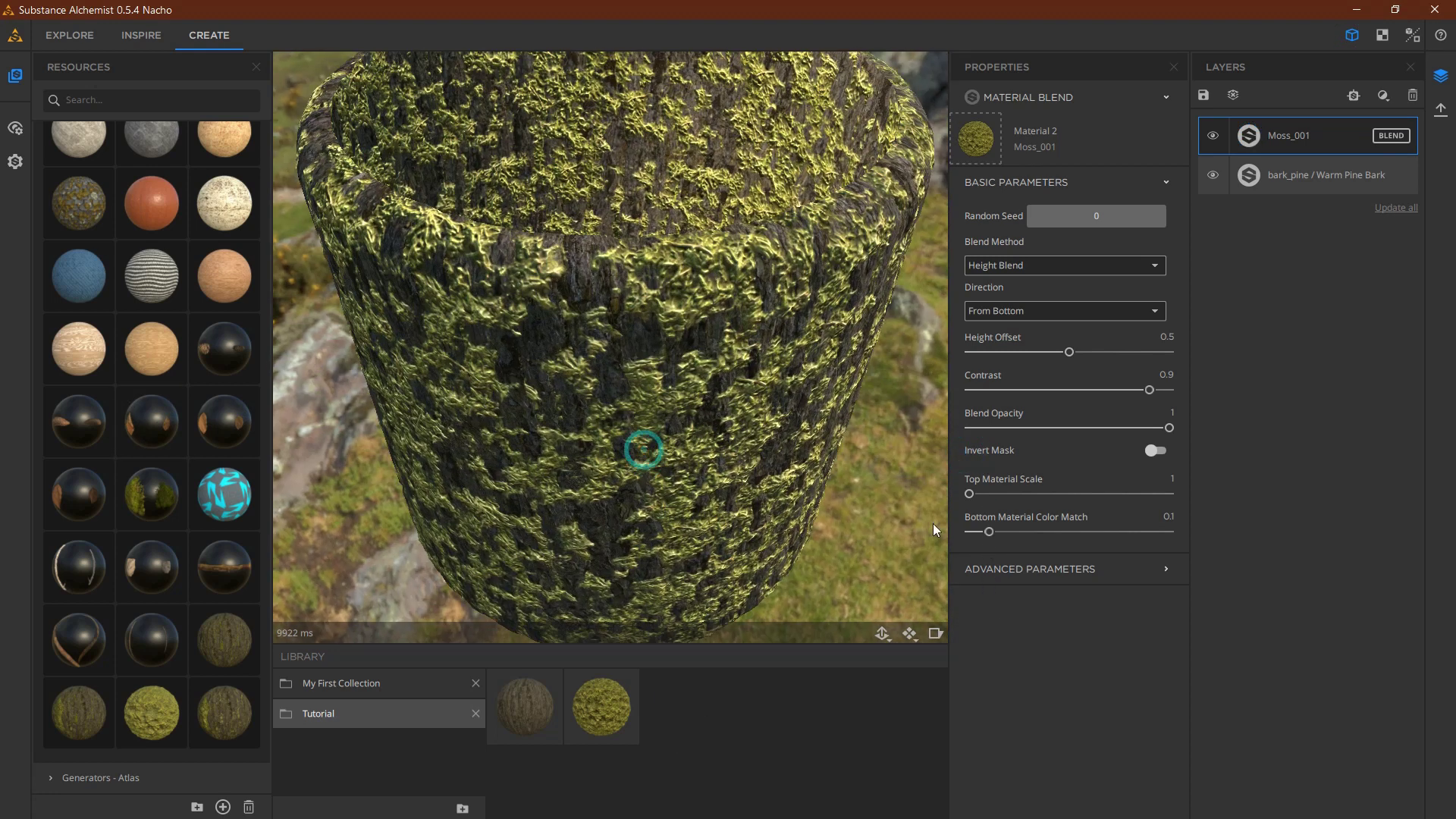
- Change the Moss_001 layer's blend method to Ambient Occlusion Blend and inspect the bark crevices
{"action": "left_click", "coordinate": [1104, 263]}
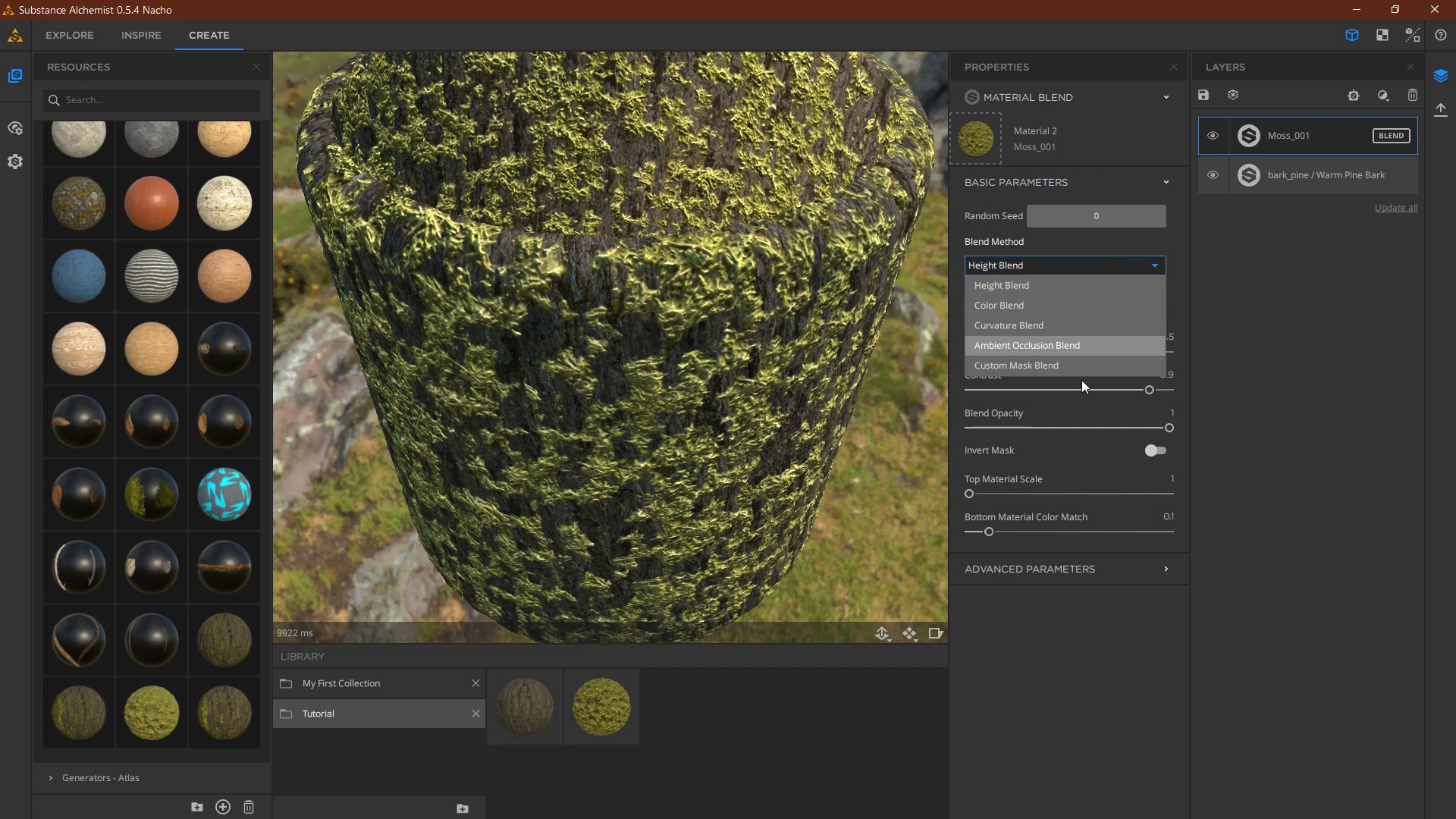
{"action": "left_click", "coordinate": [1053, 346]}
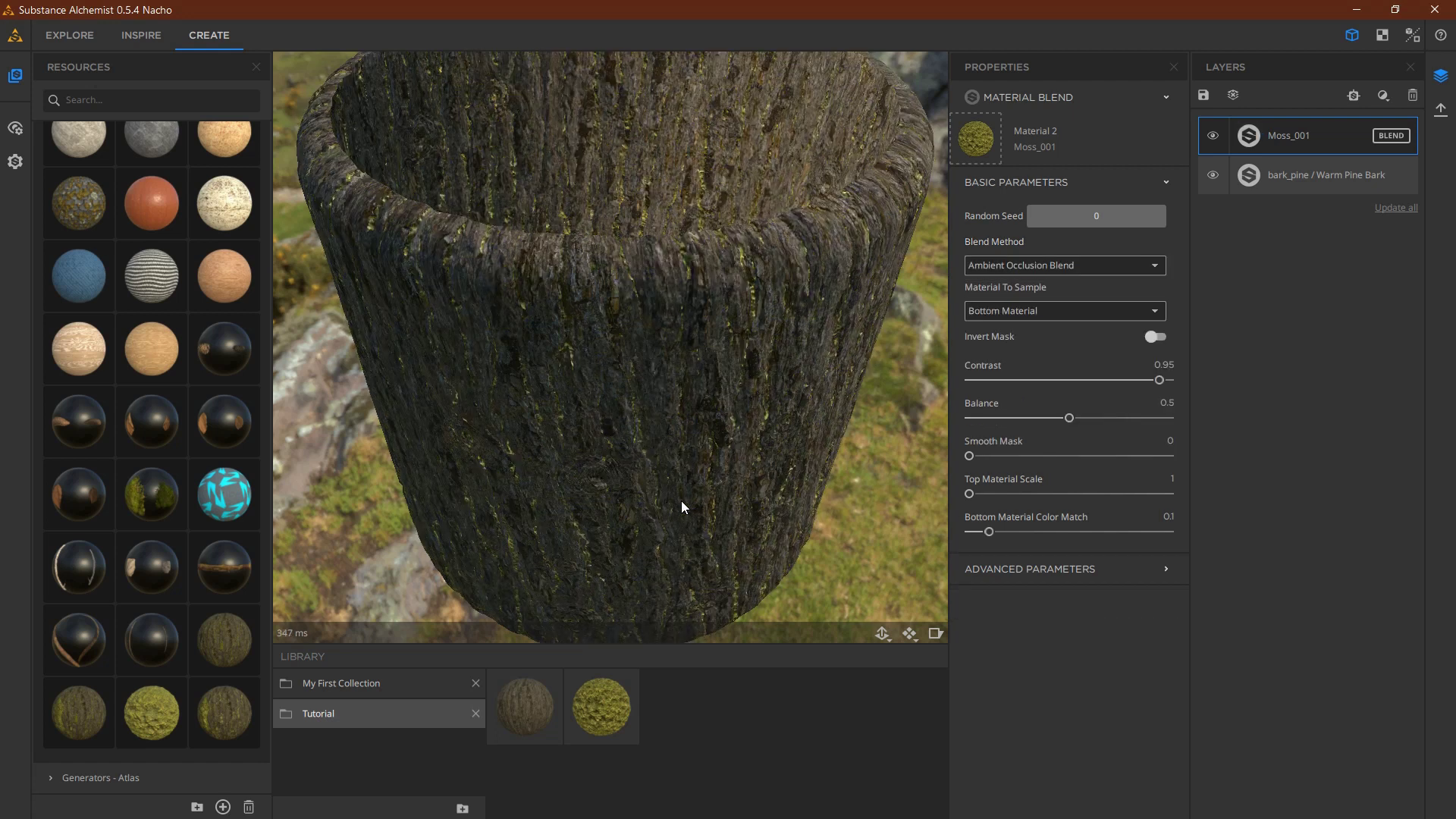
{"action": "scroll", "coordinate": [683, 417], "scroll_direction": "up", "scroll_amount": 5}
{"action": "mouse_move", "coordinate": [492, 374]}
{"action": "left_mouse_down"}
{"action": "mouse_move", "coordinate": [689, 389]}
{"action": "mouse_move", "coordinate": [503, 360]}
{"action": "left_mouse_up"}
{"action": "scroll", "coordinate": [689, 388], "scroll_direction": "down", "scroll_amount": 5}
{"action": "scroll", "coordinate": [503, 360], "scroll_direction": "up", "scroll_amount": 5}
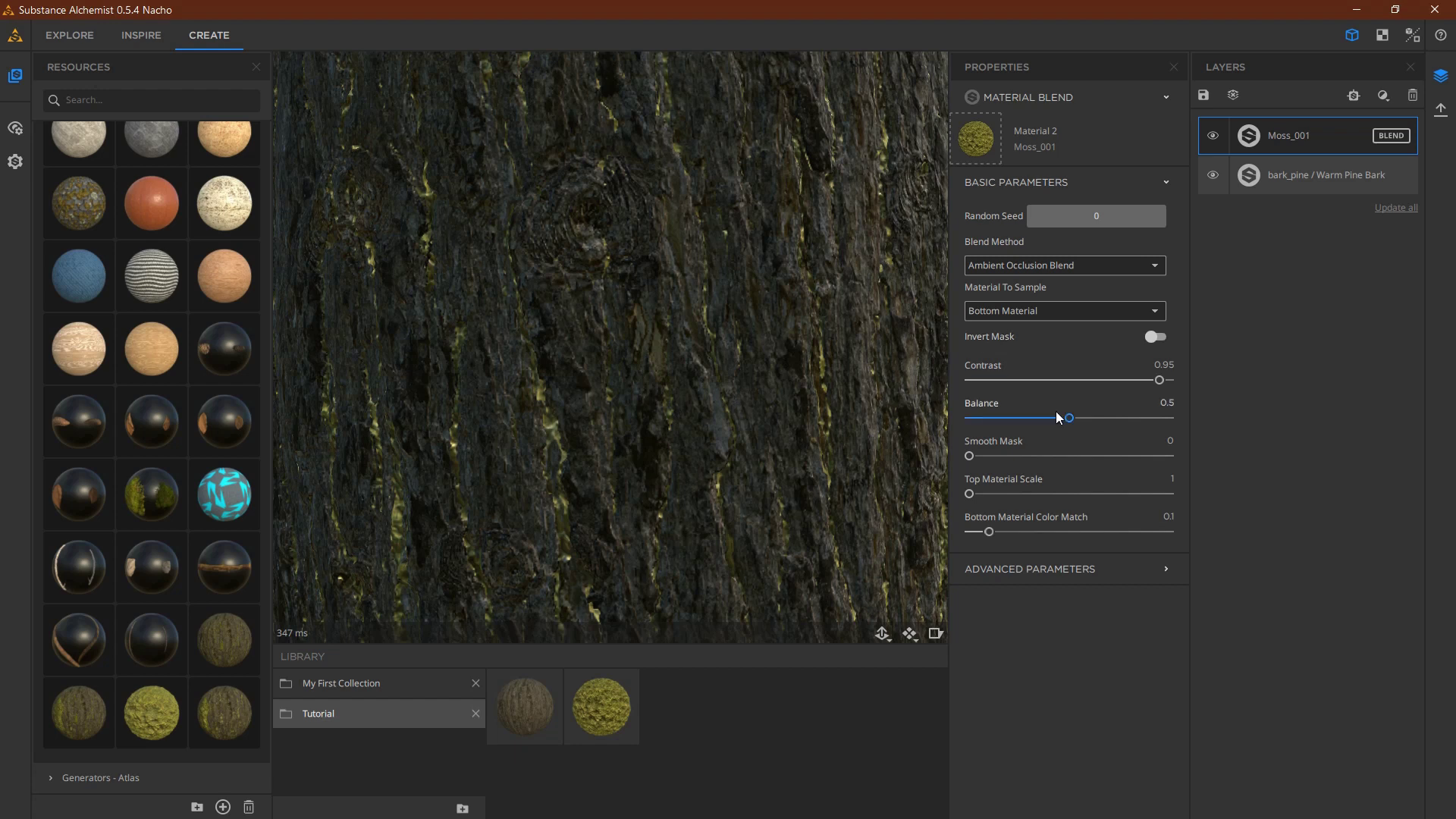
- Set the Moss_001 ambient occlusion blend's contrast to 1 and balance to 0.64
{"action": "left_click_drag", "start_coordinate": [1163, 381], "coordinate": [1168, 382]}
{"action": "left_click_drag", "start_coordinate": [1086, 427], "coordinate": [1100, 425]}
{"action": "scroll", "coordinate": [605, 326], "scroll_direction": "down", "scroll_amount": 5}
{"action": "scroll", "coordinate": [604, 324], "scroll_direction": "down", "scroll_amount": 2}
{"action": "left_click_drag", "start_coordinate": [626, 320], "coordinate": [517, 307]}
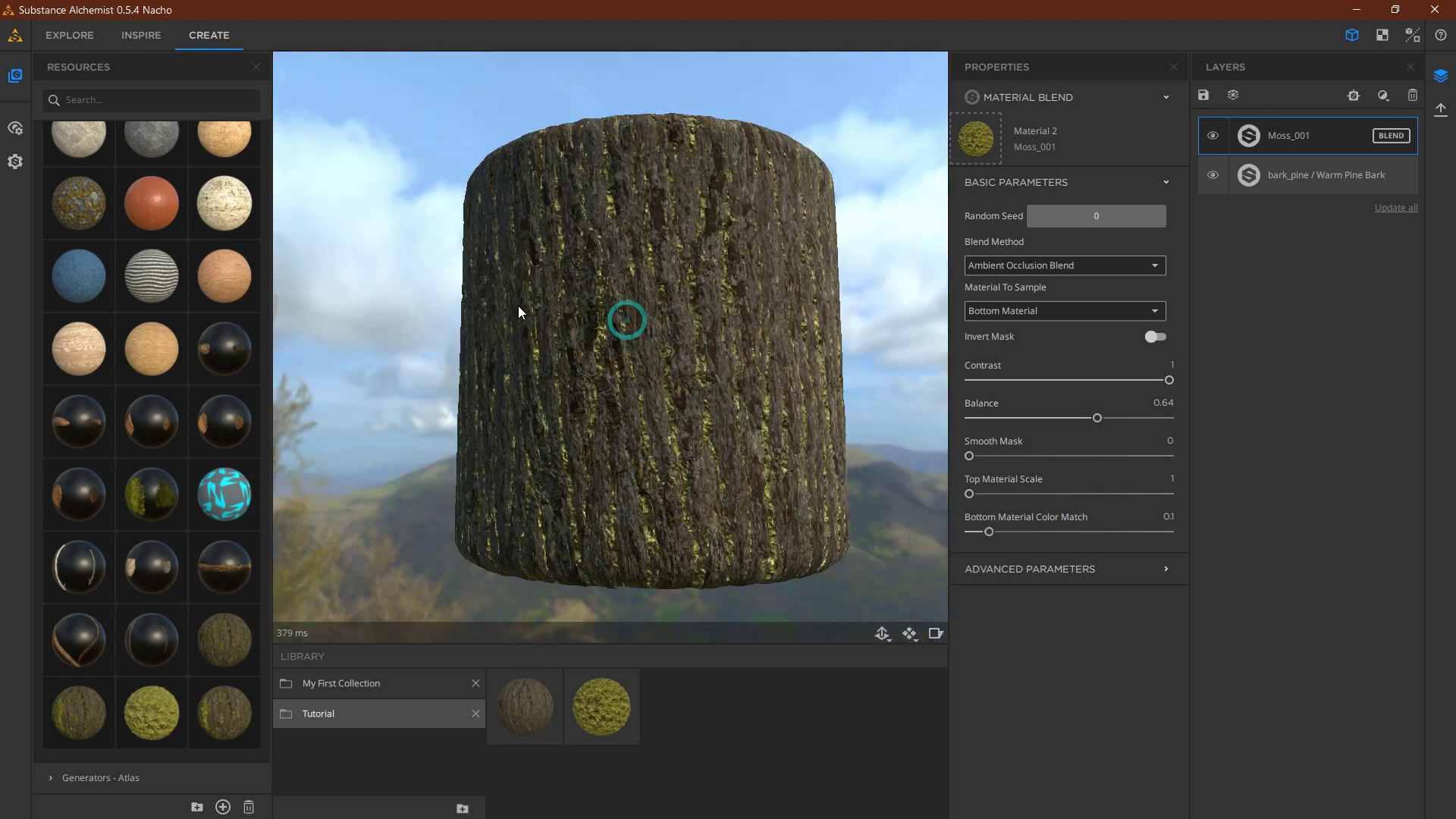
{"action": "right_click_drag", "start_coordinate": [517, 307], "coordinate": [574, 614]}
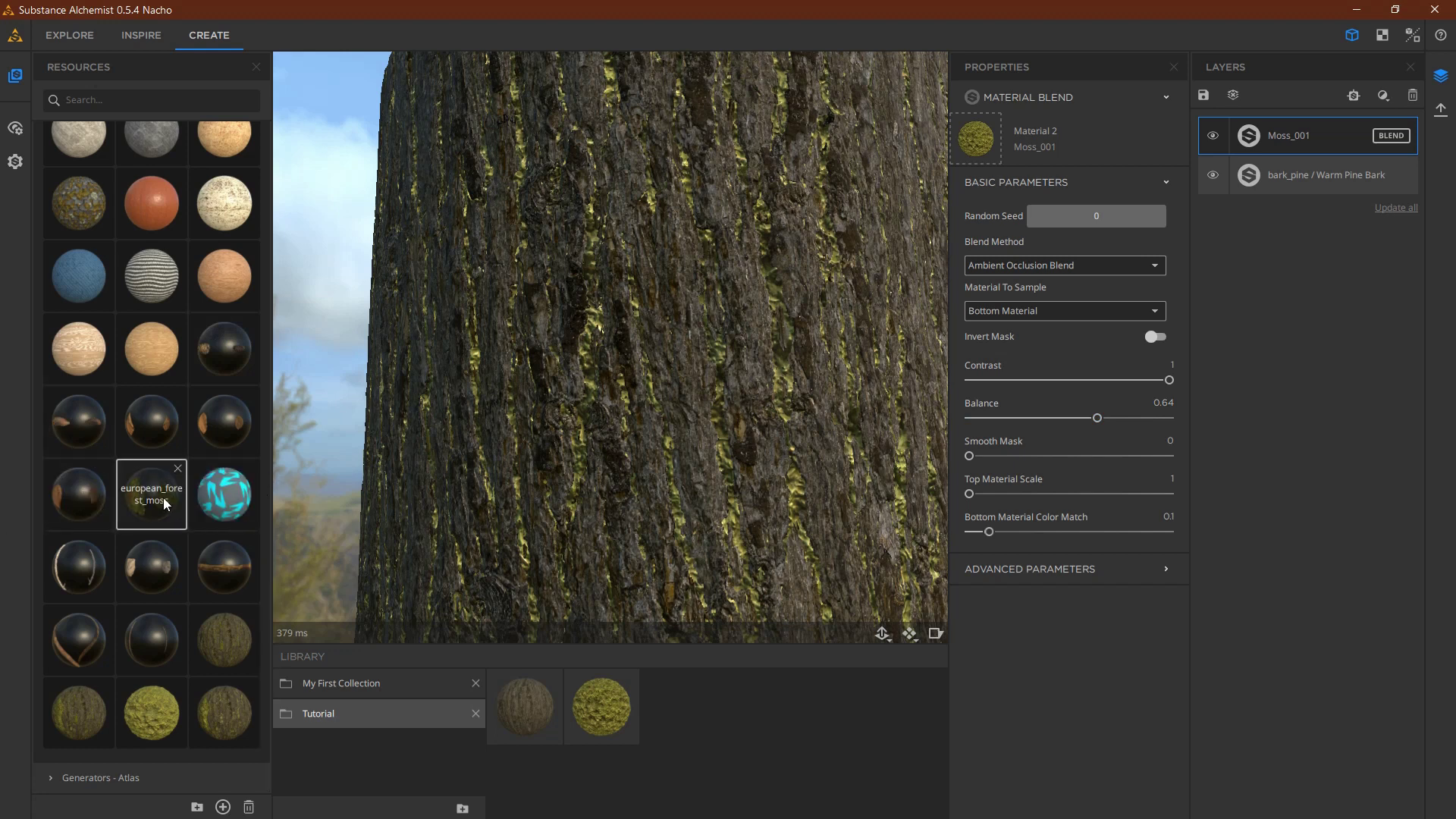
- Add the european_forest_moss material as the top blend layer and inspect its patch on the cylinder
{"action": "left_click_drag", "start_coordinate": [165, 503], "coordinate": [1235, 321]}
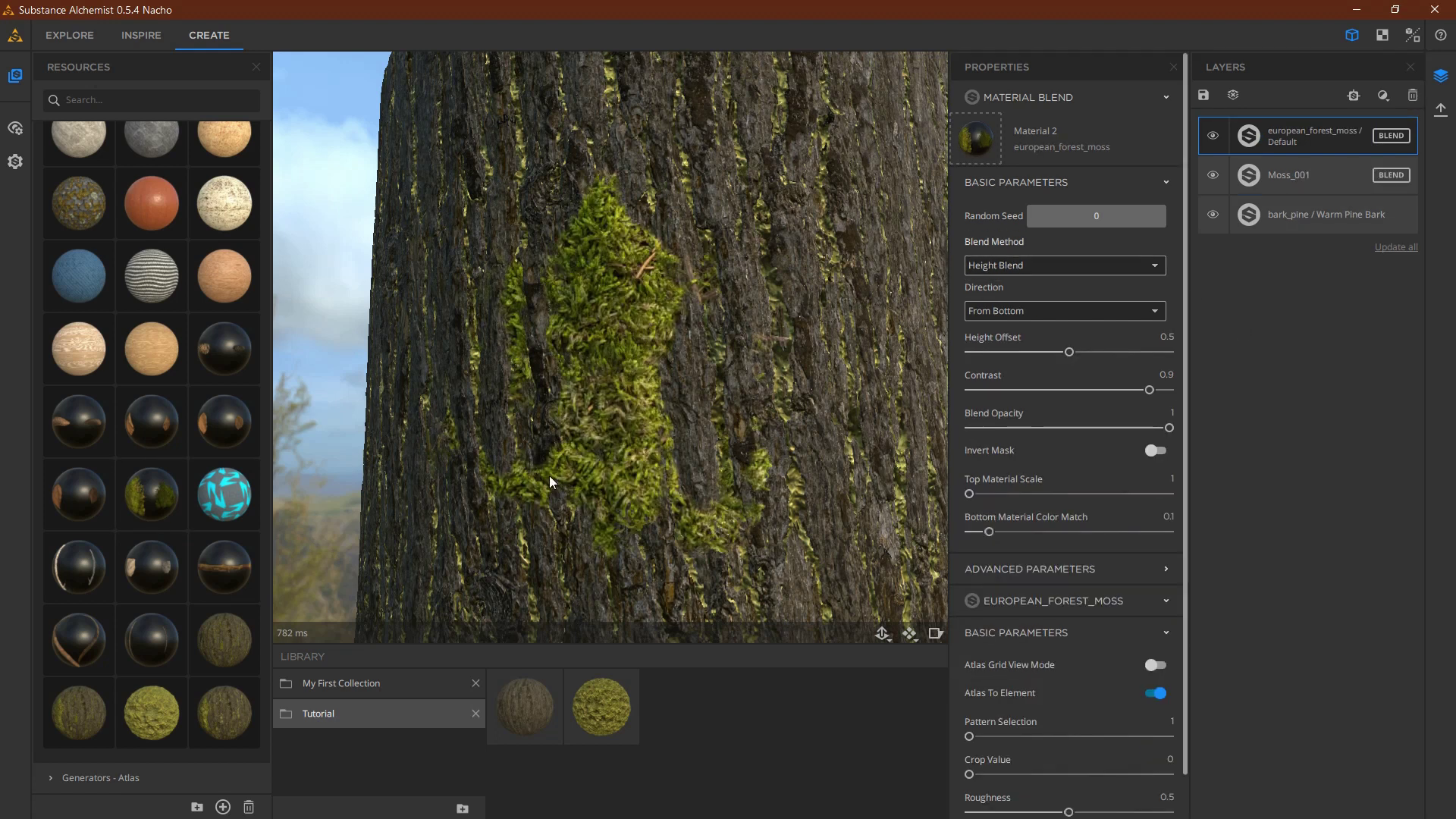
{"action": "left_click_drag", "start_coordinate": [549, 475], "coordinate": [770, 411]}
{"action": "scroll", "coordinate": [770, 411], "scroll_direction": "down", "scroll_amount": 5}
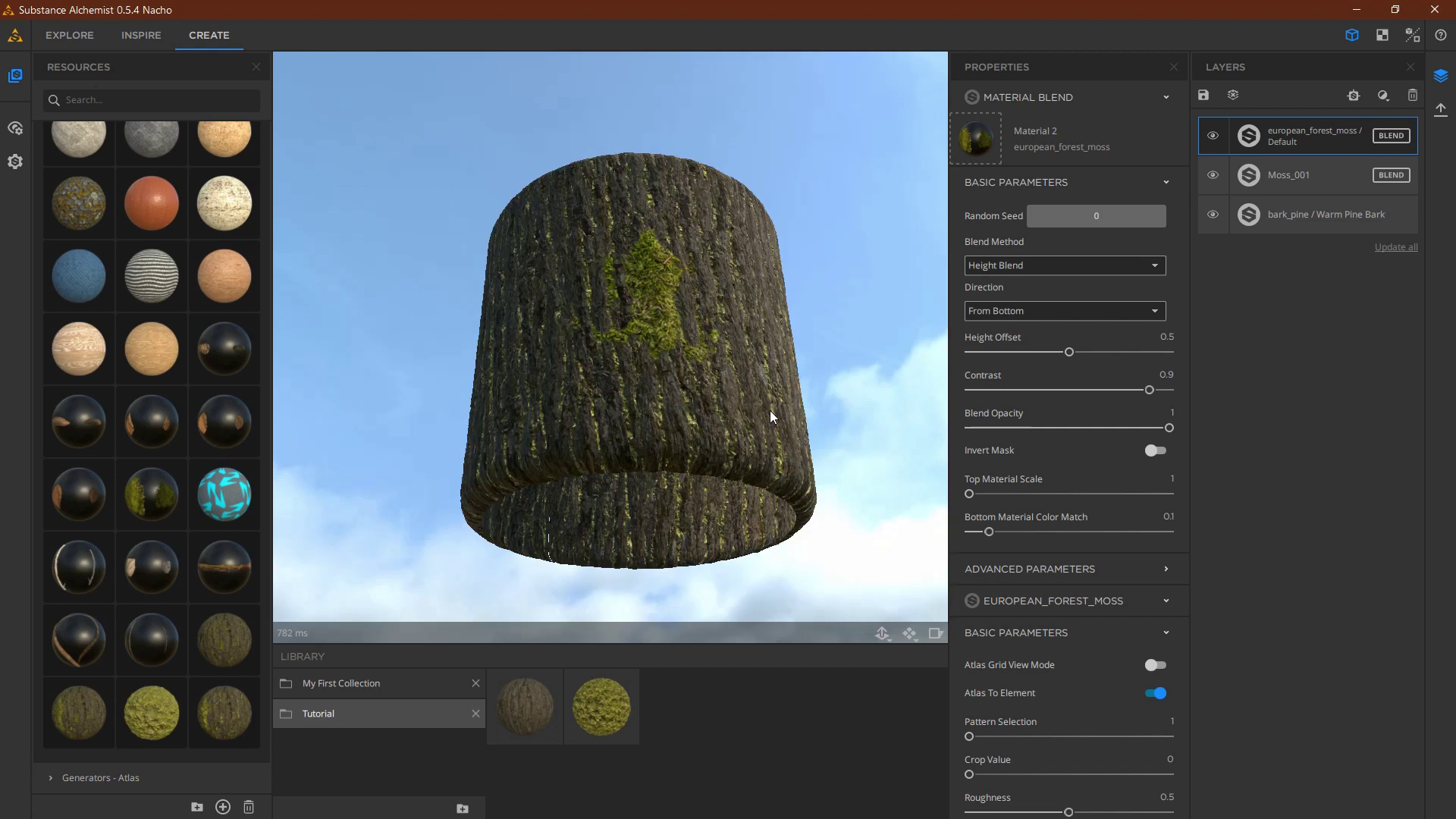
{"action": "scroll", "coordinate": [771, 412], "scroll_direction": "up", "scroll_amount": 5}
{"action": "scroll", "coordinate": [683, 477], "scroll_direction": "down", "scroll_amount": 4}
{"action": "left_click_drag", "start_coordinate": [673, 479], "coordinate": [837, 511]}
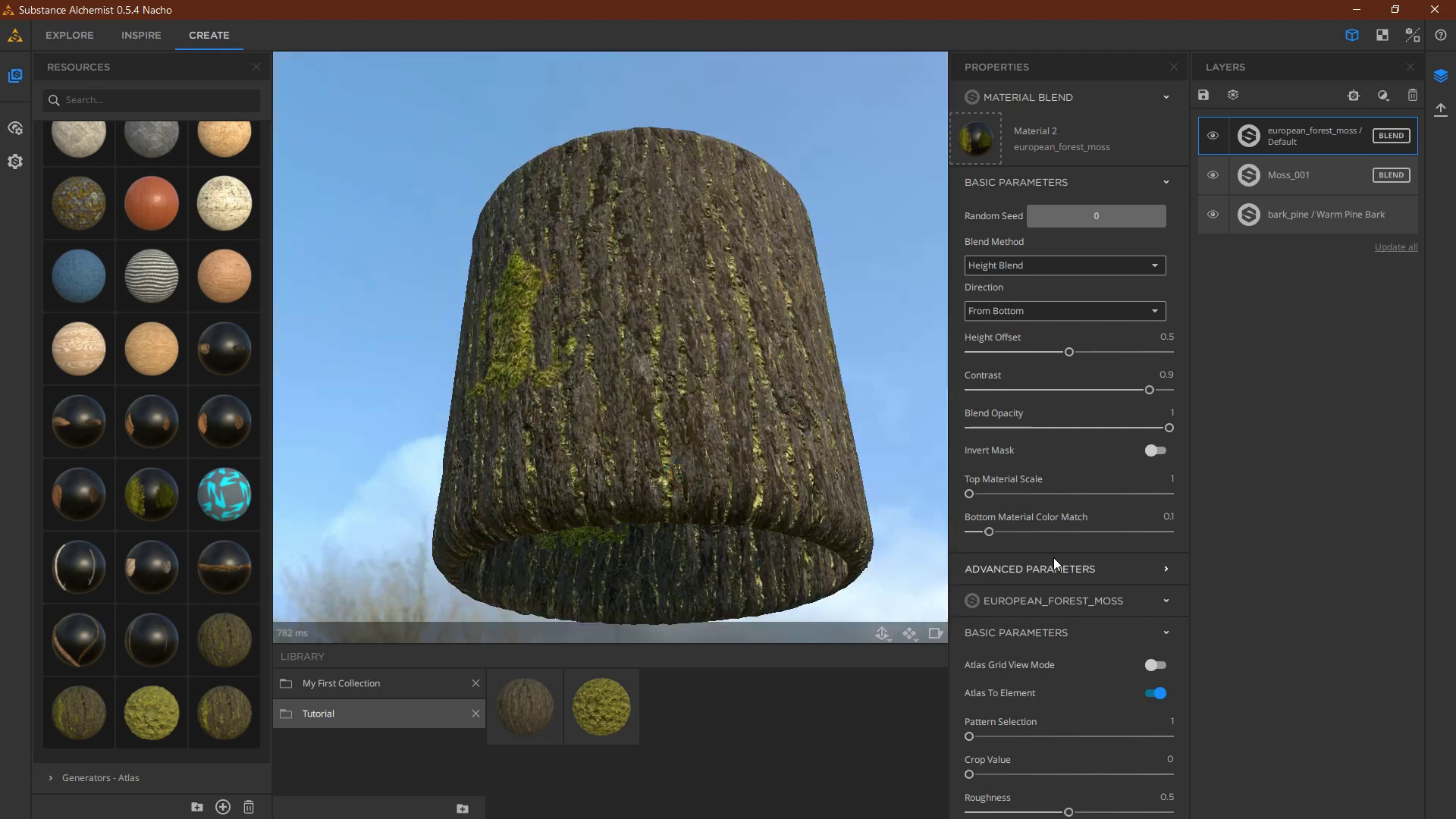
- Try crop values of 2 and 4 on the european_forest_moss layer, and restore the crop value to 0
{"action": "scroll", "coordinate": [1054, 558], "scroll_direction": "down", "scroll_amount": 1}
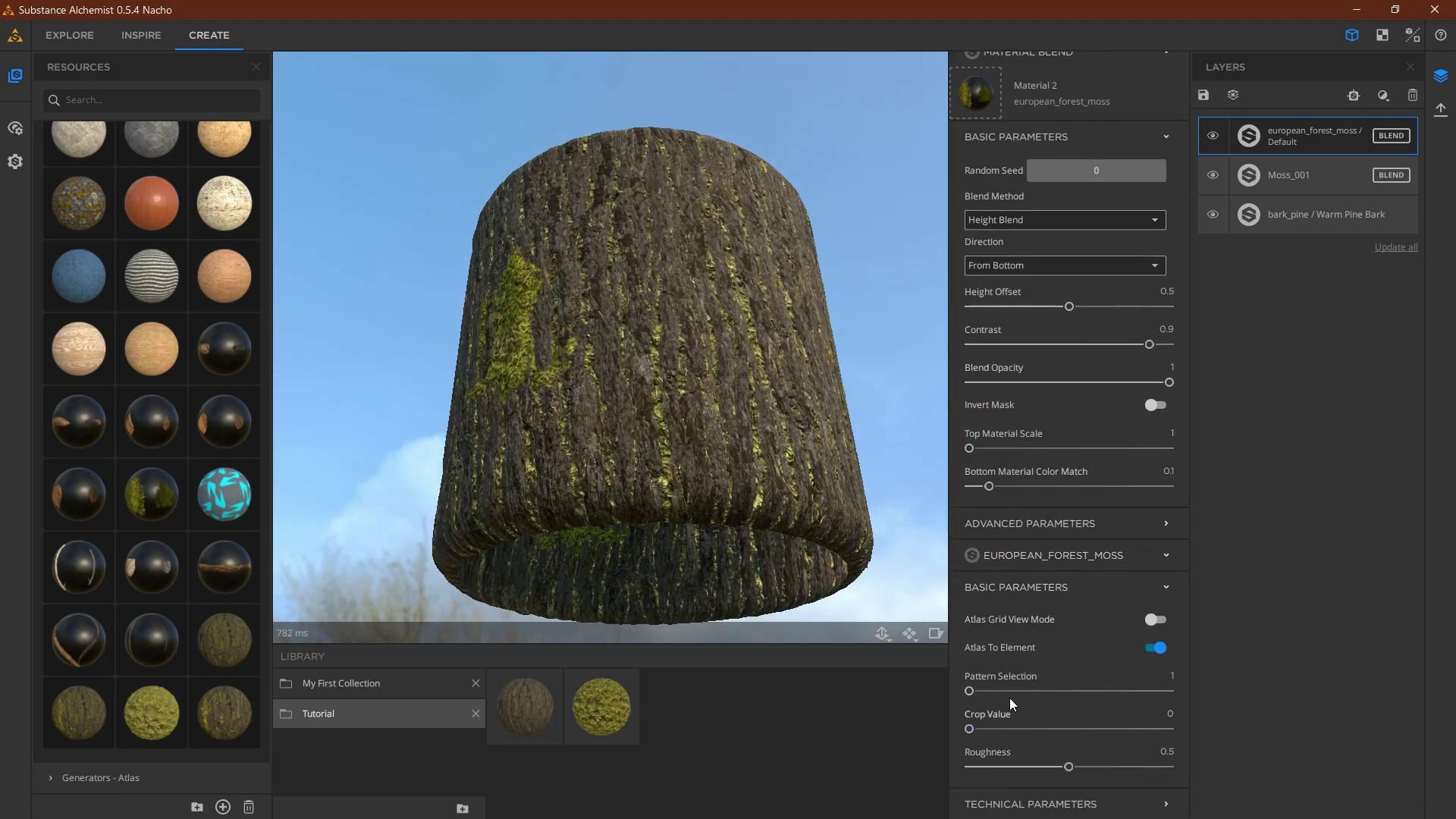
{"action": "left_click_drag", "start_coordinate": [976, 733], "coordinate": [1038, 735]}
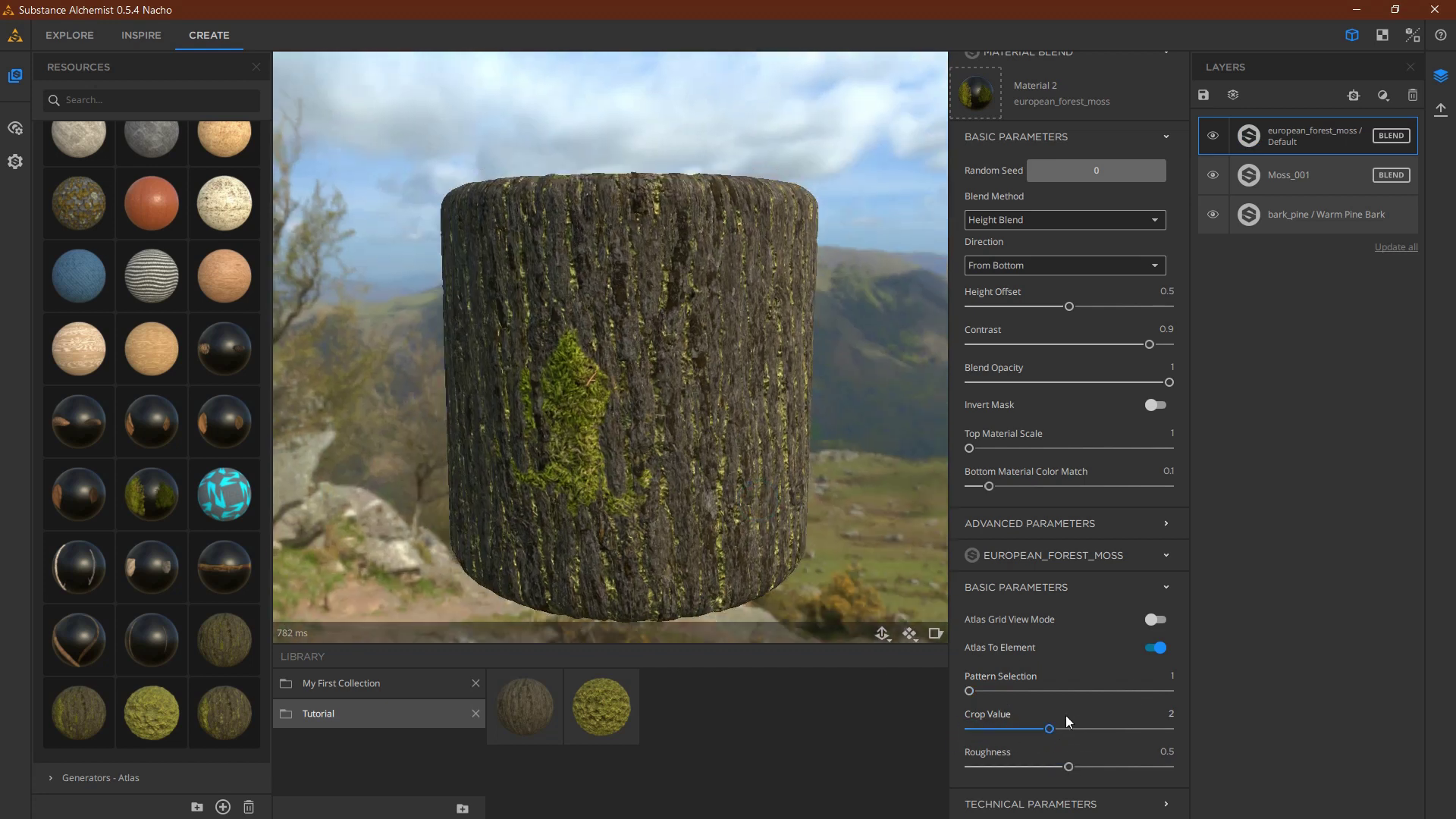
{"action": "left_click_drag", "start_coordinate": [1071, 730], "coordinate": [1132, 732]}
{"action": "left_click_drag", "start_coordinate": [606, 483], "coordinate": [525, 415]}
{"action": "scroll", "coordinate": [524, 415], "scroll_direction": "up", "scroll_amount": 2}
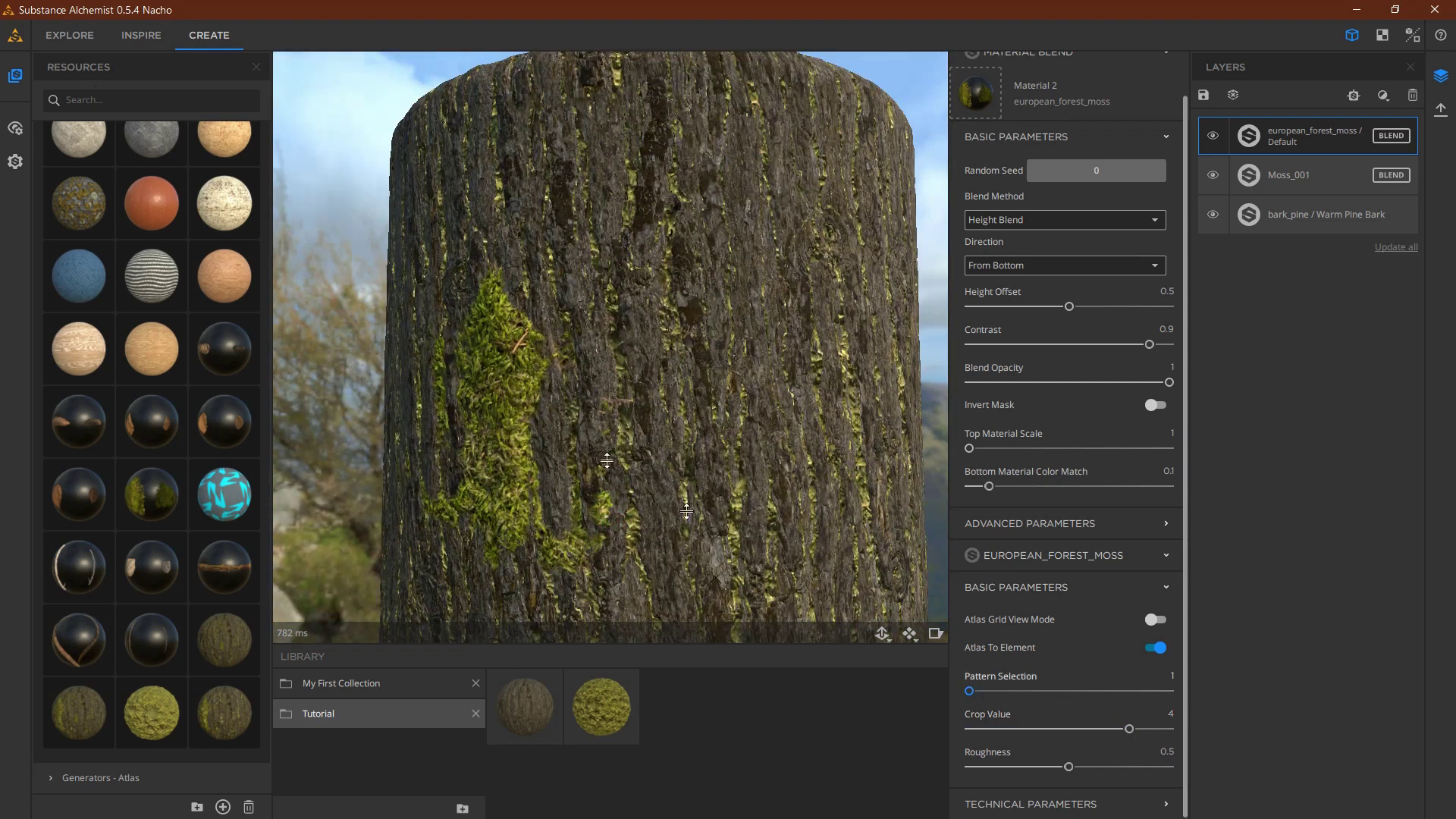
{"action": "scroll", "coordinate": [720, 512], "scroll_direction": "down", "scroll_amount": 5}
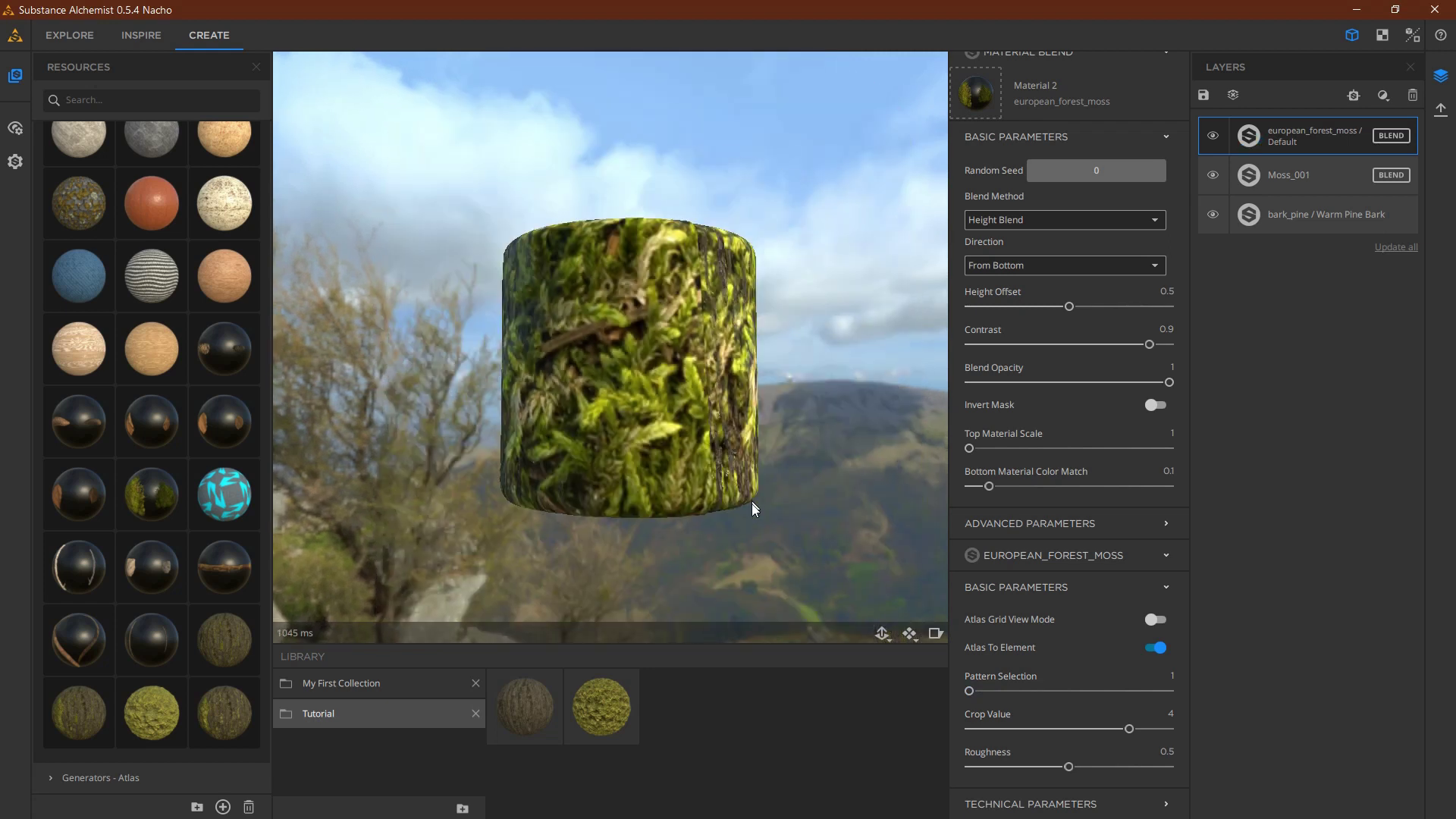
{"action": "scroll", "coordinate": [752, 503], "scroll_direction": "up", "scroll_amount": 3}
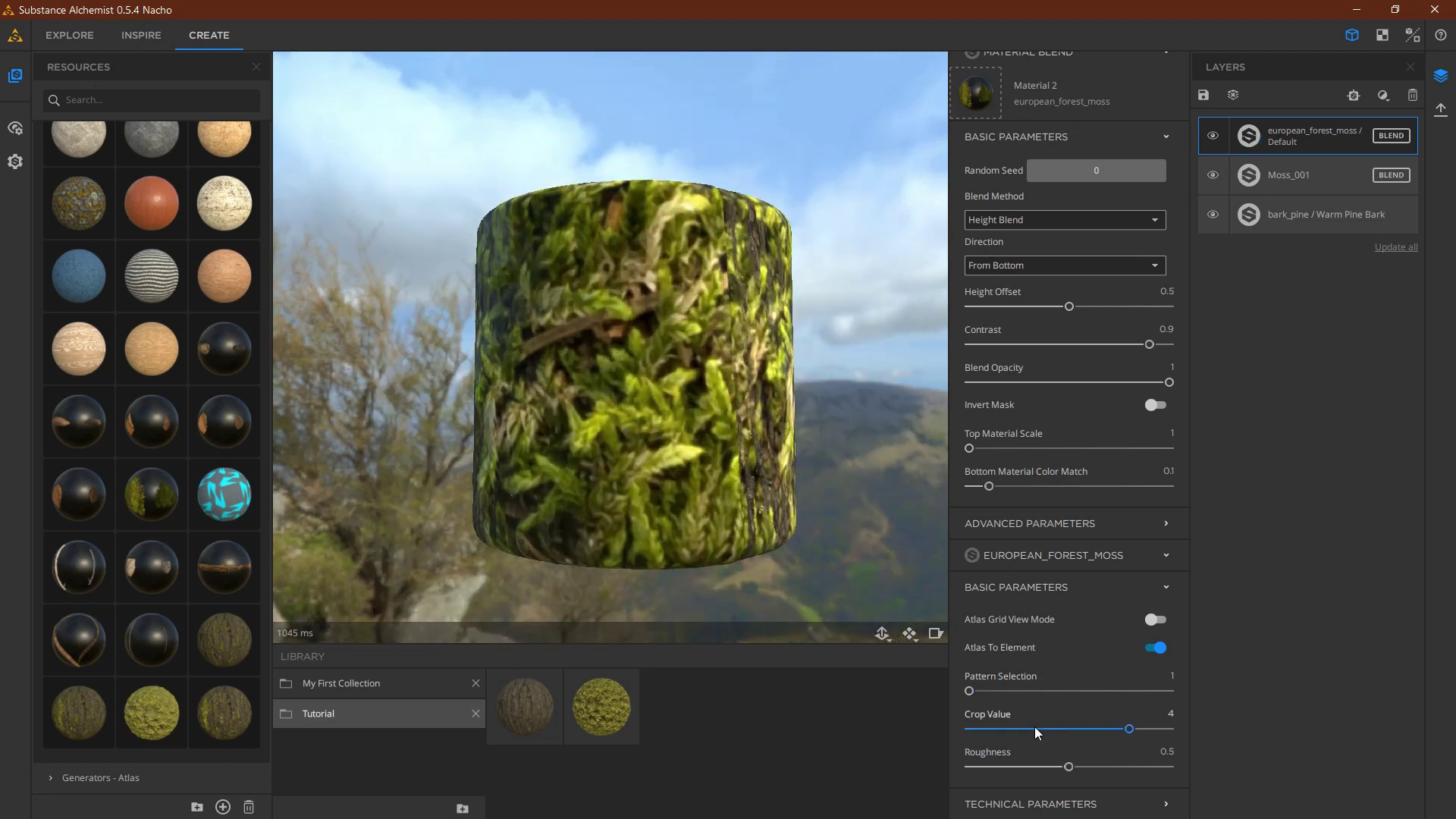
{"action": "left_click_drag", "start_coordinate": [1035, 728], "coordinate": [918, 722]}
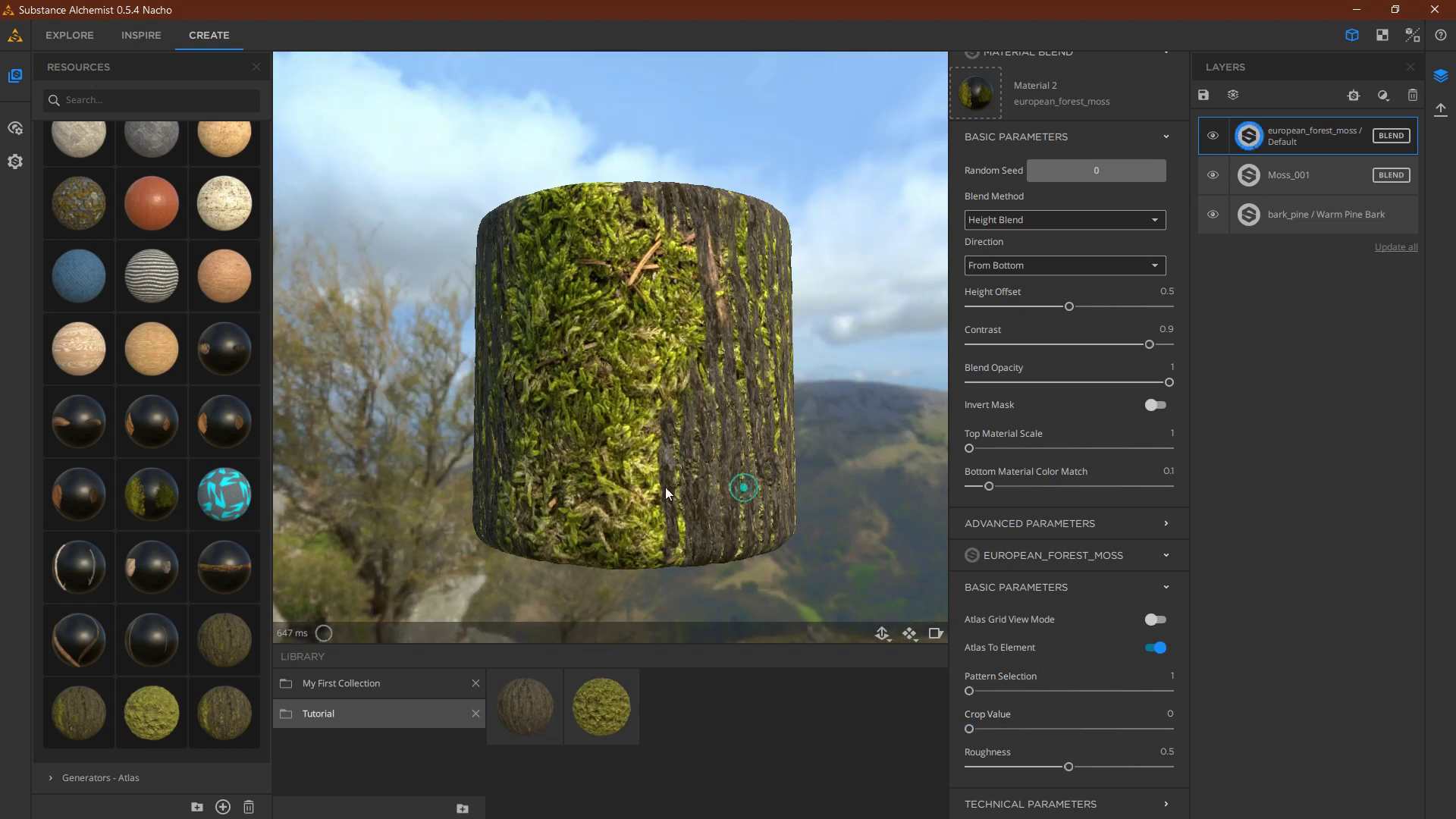
- Examine the forest moss patch and the moss in the crevices around the cylinder and its rim
{"action": "scroll", "coordinate": [645, 486], "scroll_direction": "up", "scroll_amount": 6}
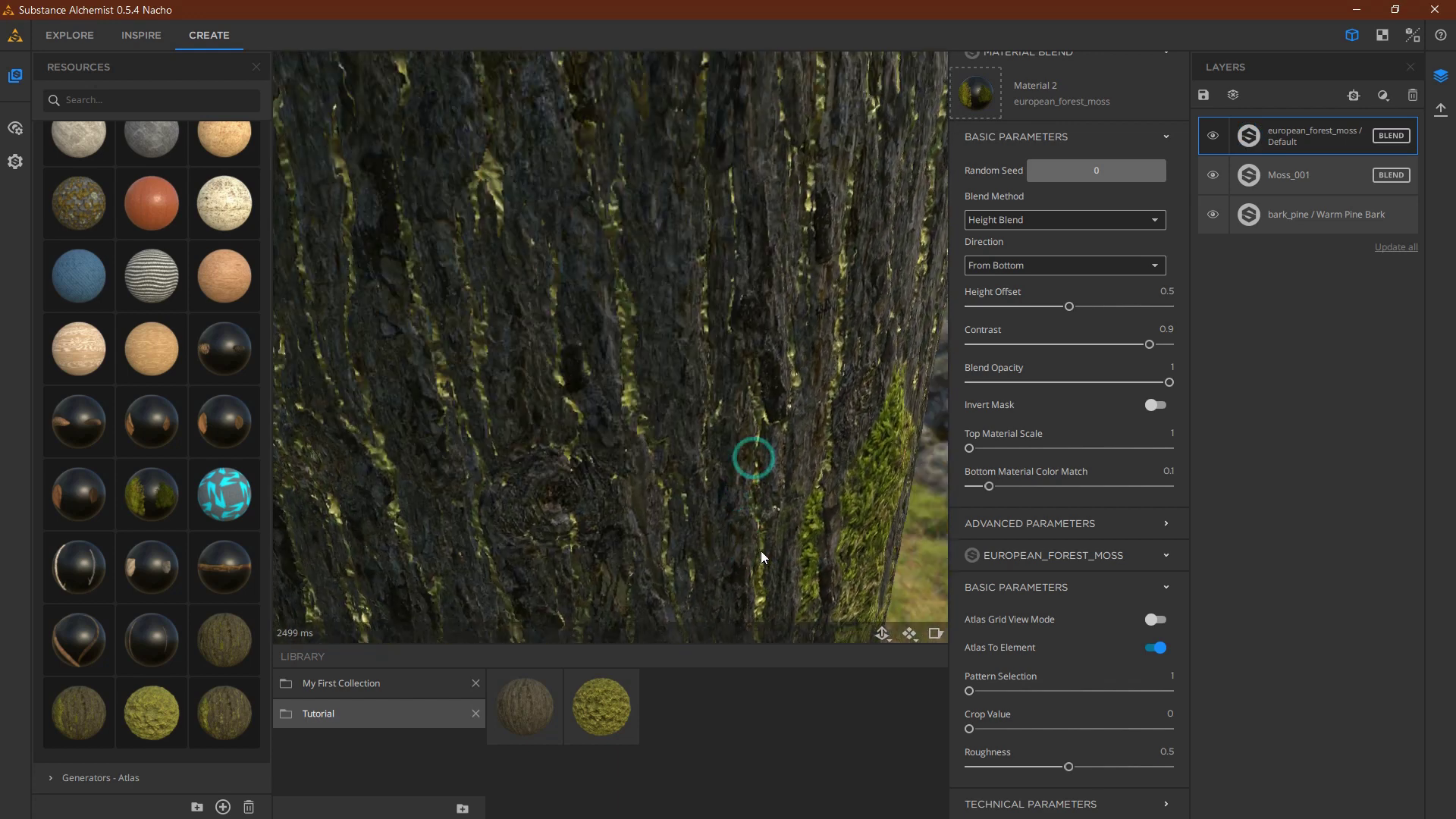
{"action": "left_click_drag", "start_coordinate": [761, 552], "coordinate": [689, 449]}
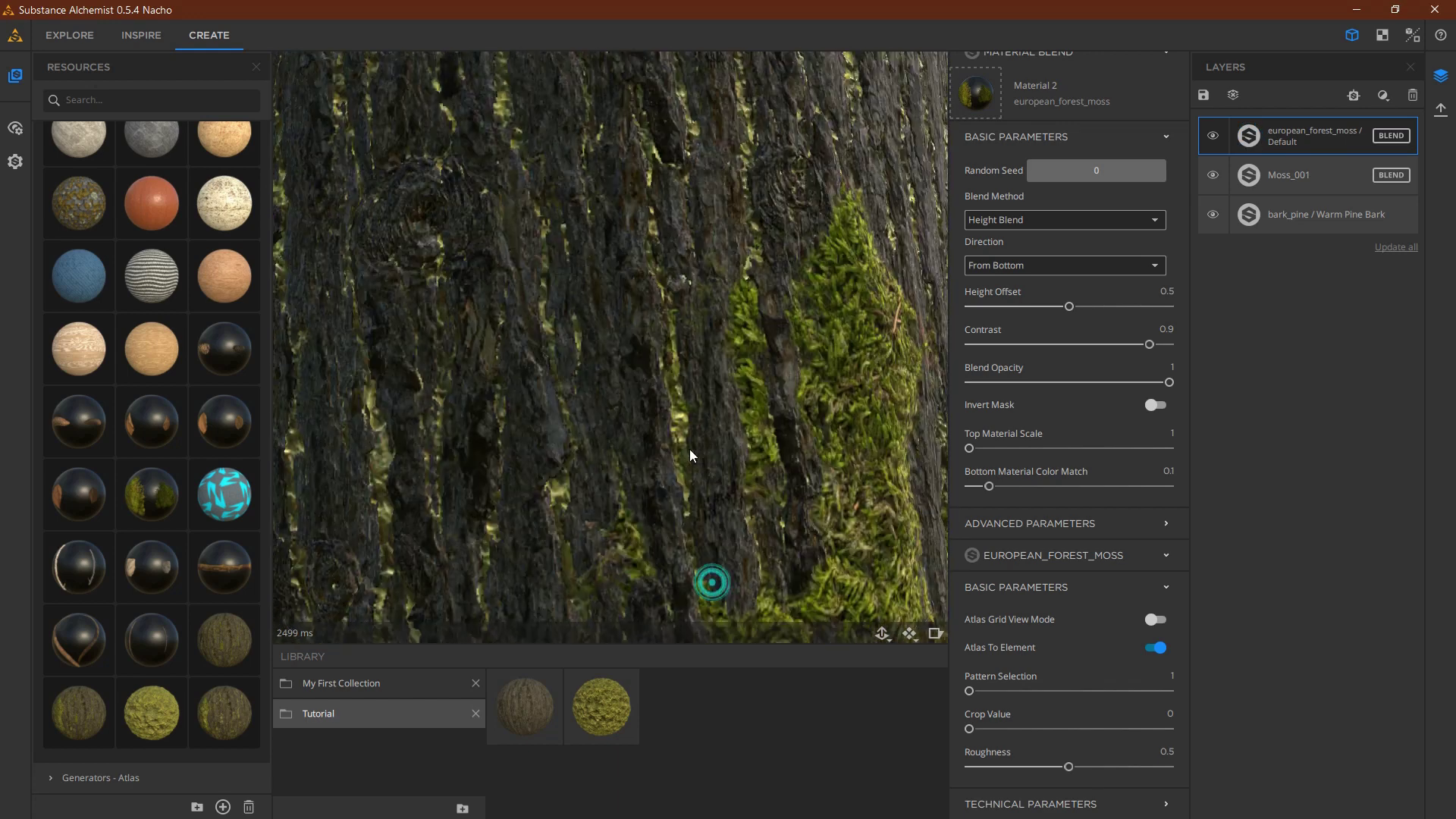
{"action": "scroll", "coordinate": [696, 460], "scroll_direction": "down", "scroll_amount": 5}
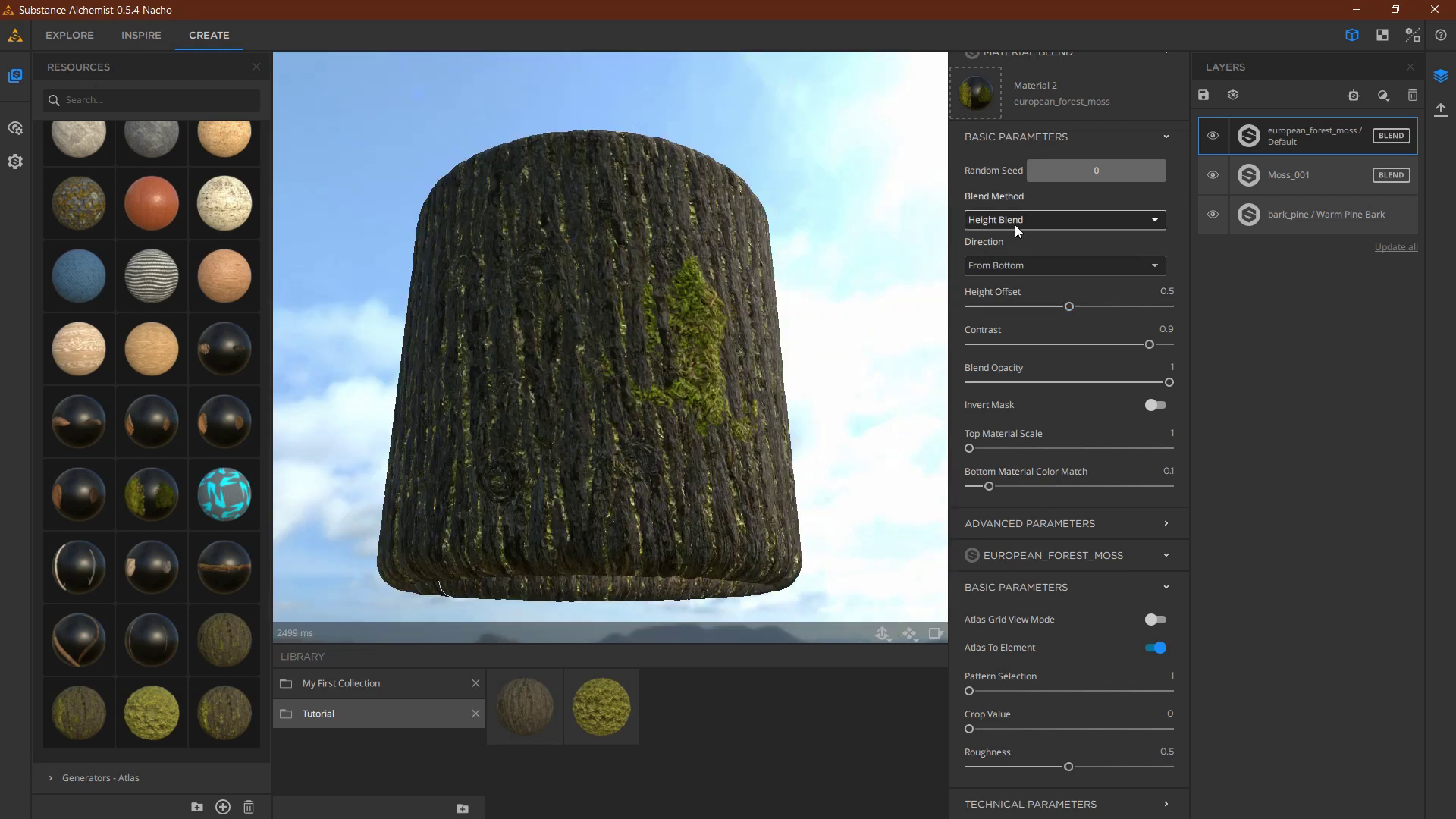
{"action": "left_click", "coordinate": [1015, 225]}
{"action": "left_click", "coordinate": [1015, 224]}
{"action": "left_click_drag", "start_coordinate": [629, 436], "coordinate": [595, 622]}
{"action": "scroll", "coordinate": [592, 347], "scroll_direction": "up", "scroll_amount": 5}
{"action": "scroll", "coordinate": [595, 622], "scroll_direction": "down", "scroll_amount": 10}
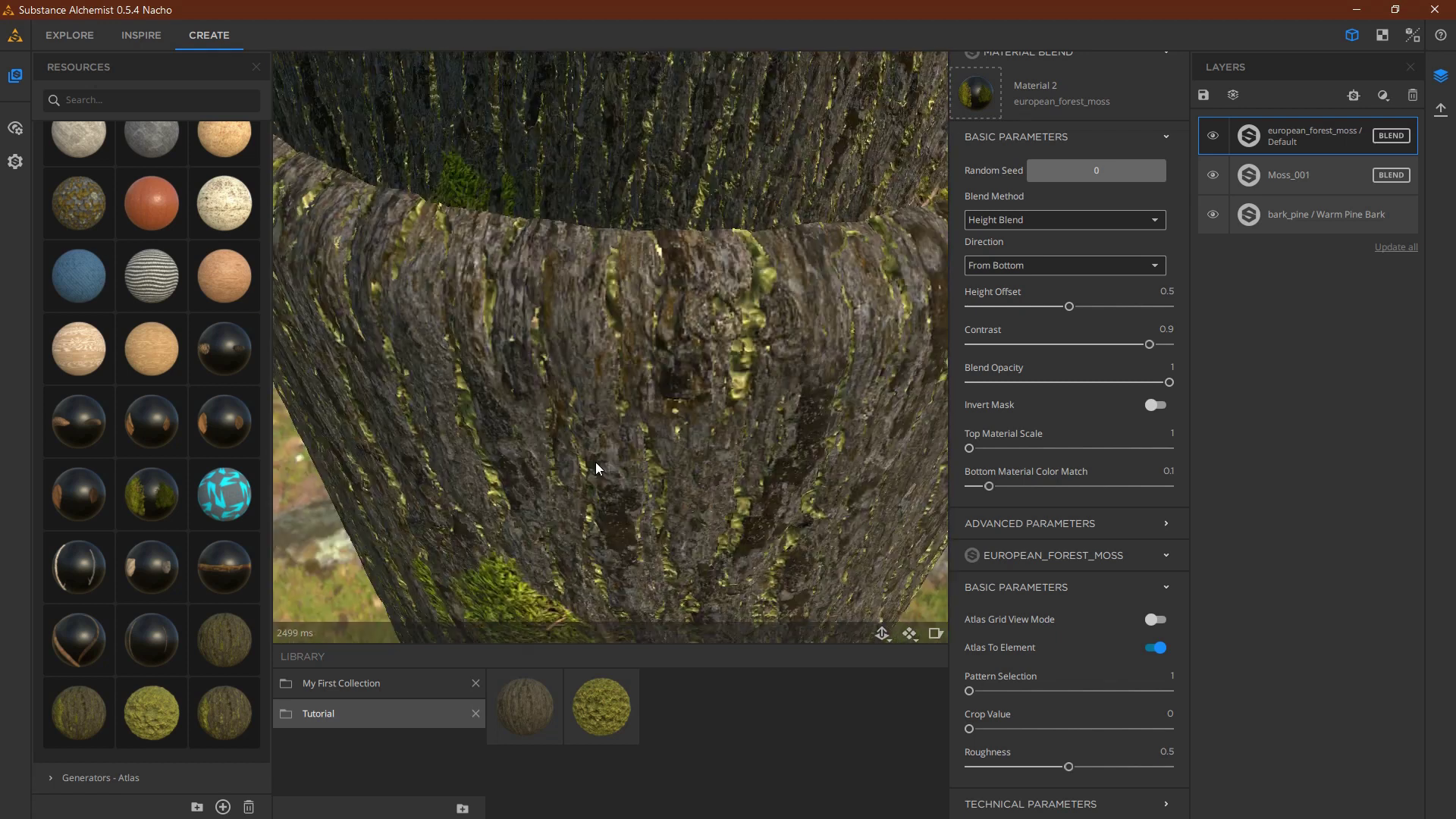
- Add a second Moss_001 layer on top of the stack and set its blend method to Curvature Blend
{"action": "left_click_drag", "start_coordinate": [607, 713], "coordinate": [1309, 116]}
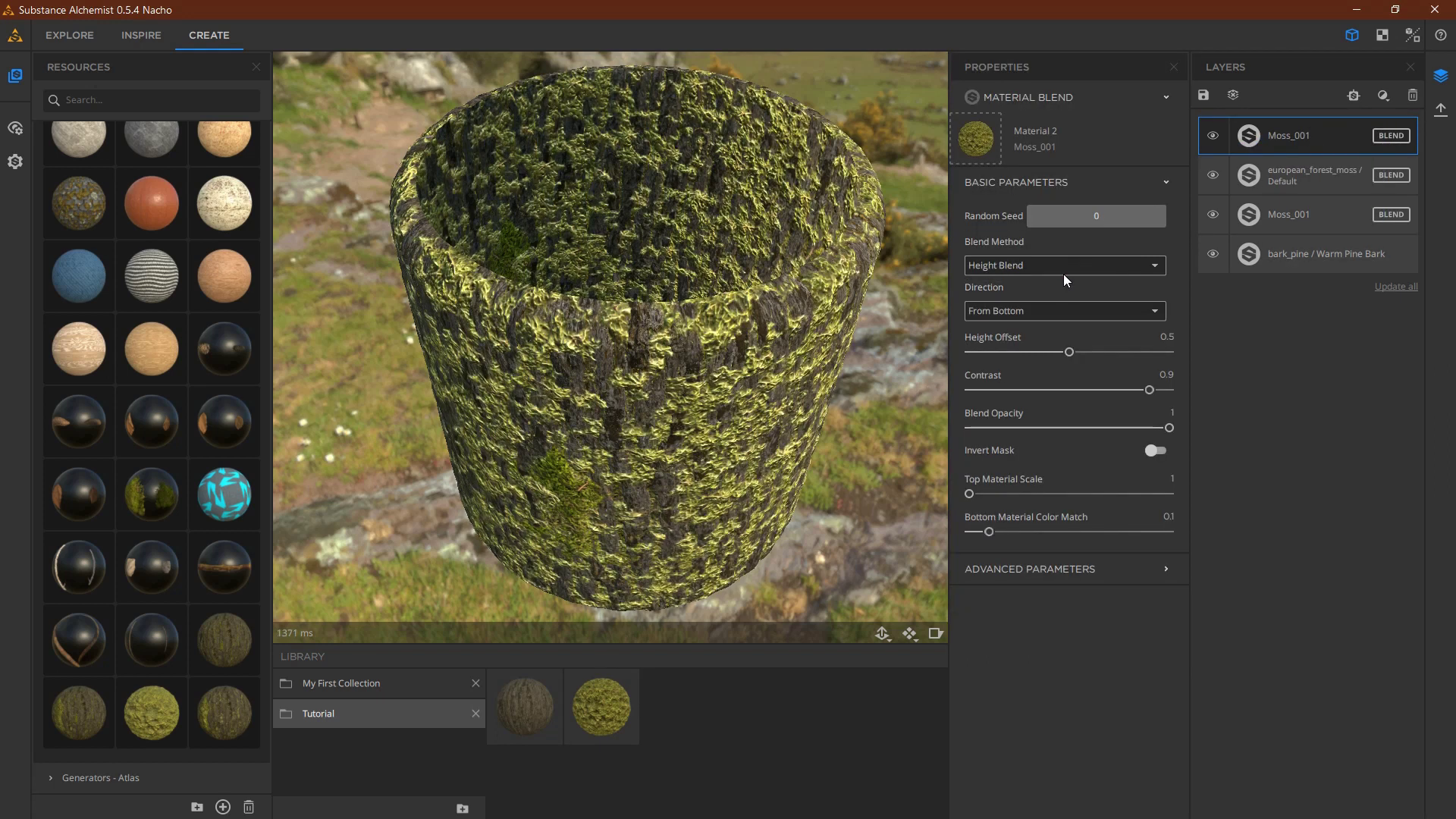
{"action": "left_click", "coordinate": [1062, 267]}
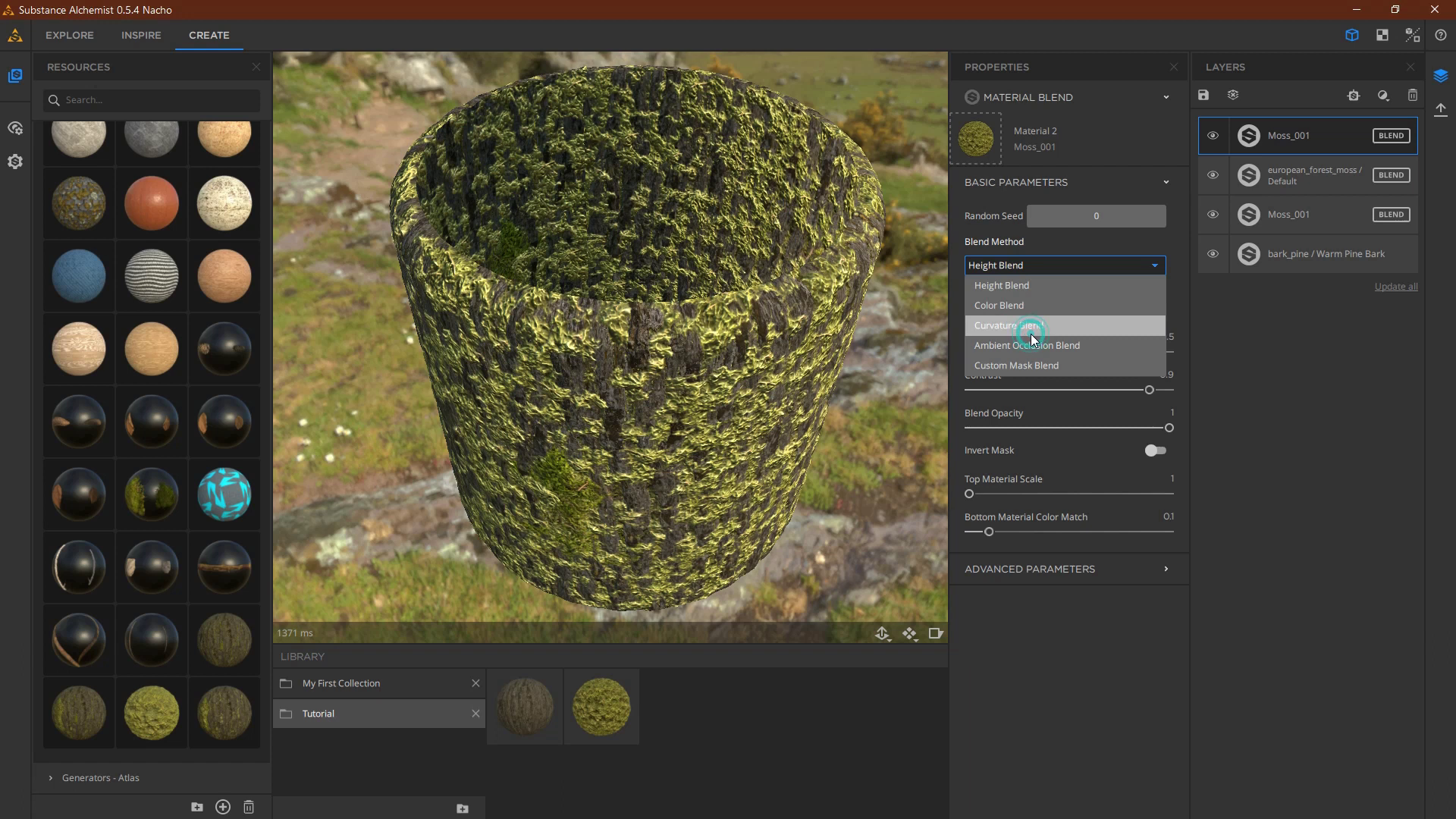
{"action": "left_click", "coordinate": [1033, 326]}
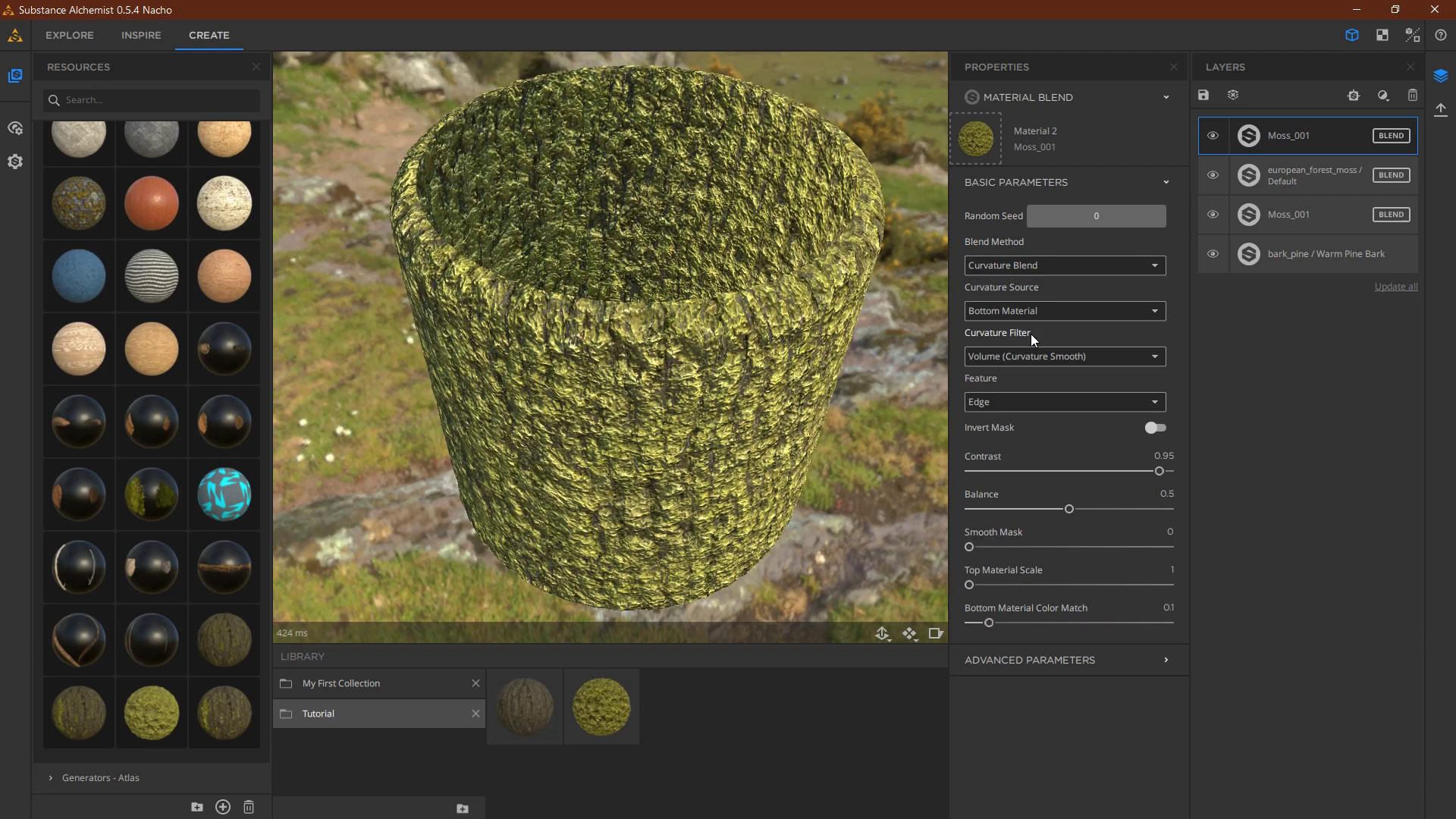
- Preview the material on the Sphere and Cylinder meshes, toggle the top Moss_001 layer's visibility, and return to the Rounded Cylinder mesh
{"action": "left_click", "coordinate": [15, 127]}
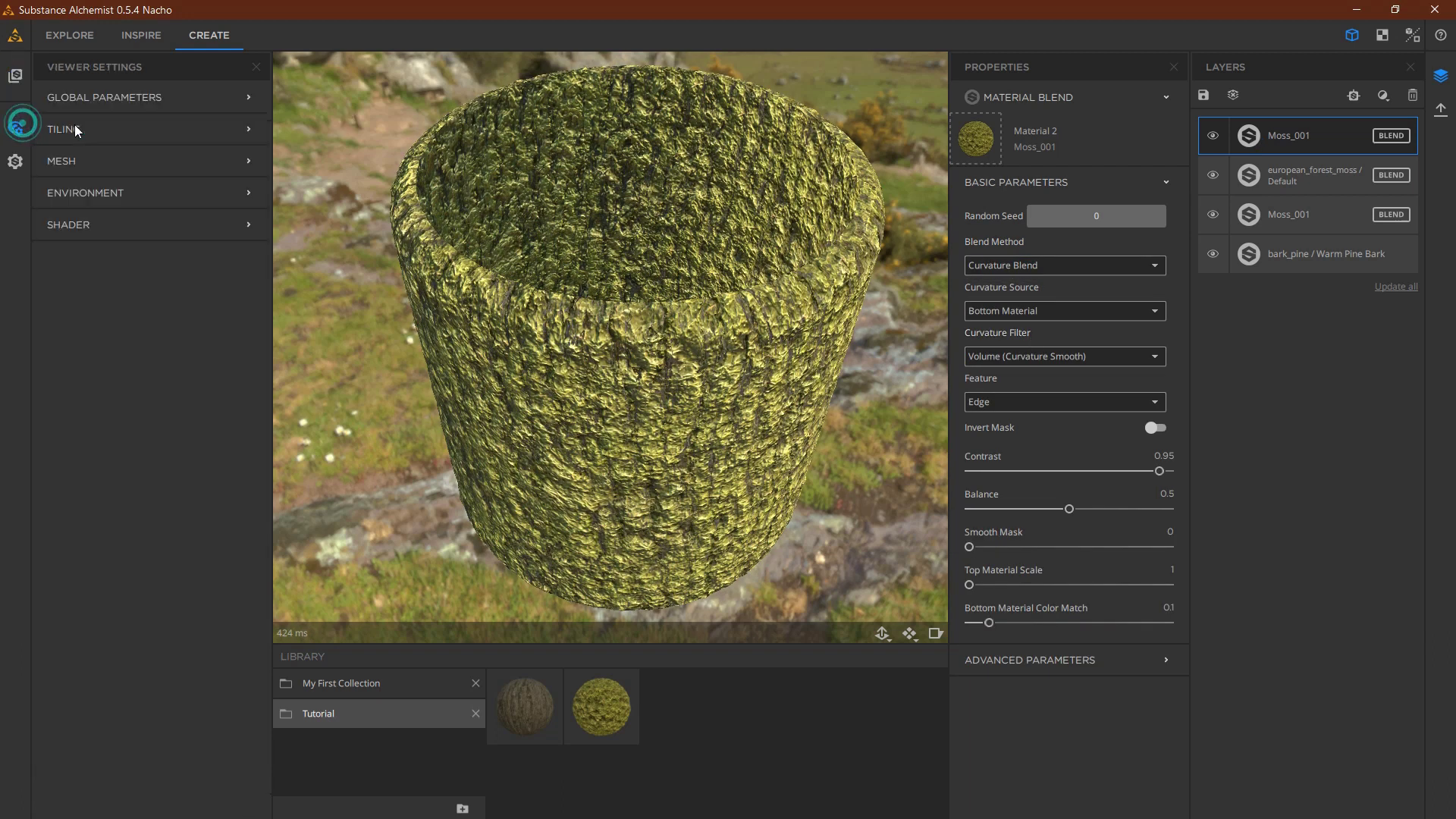
{"action": "left_click", "coordinate": [87, 160]}
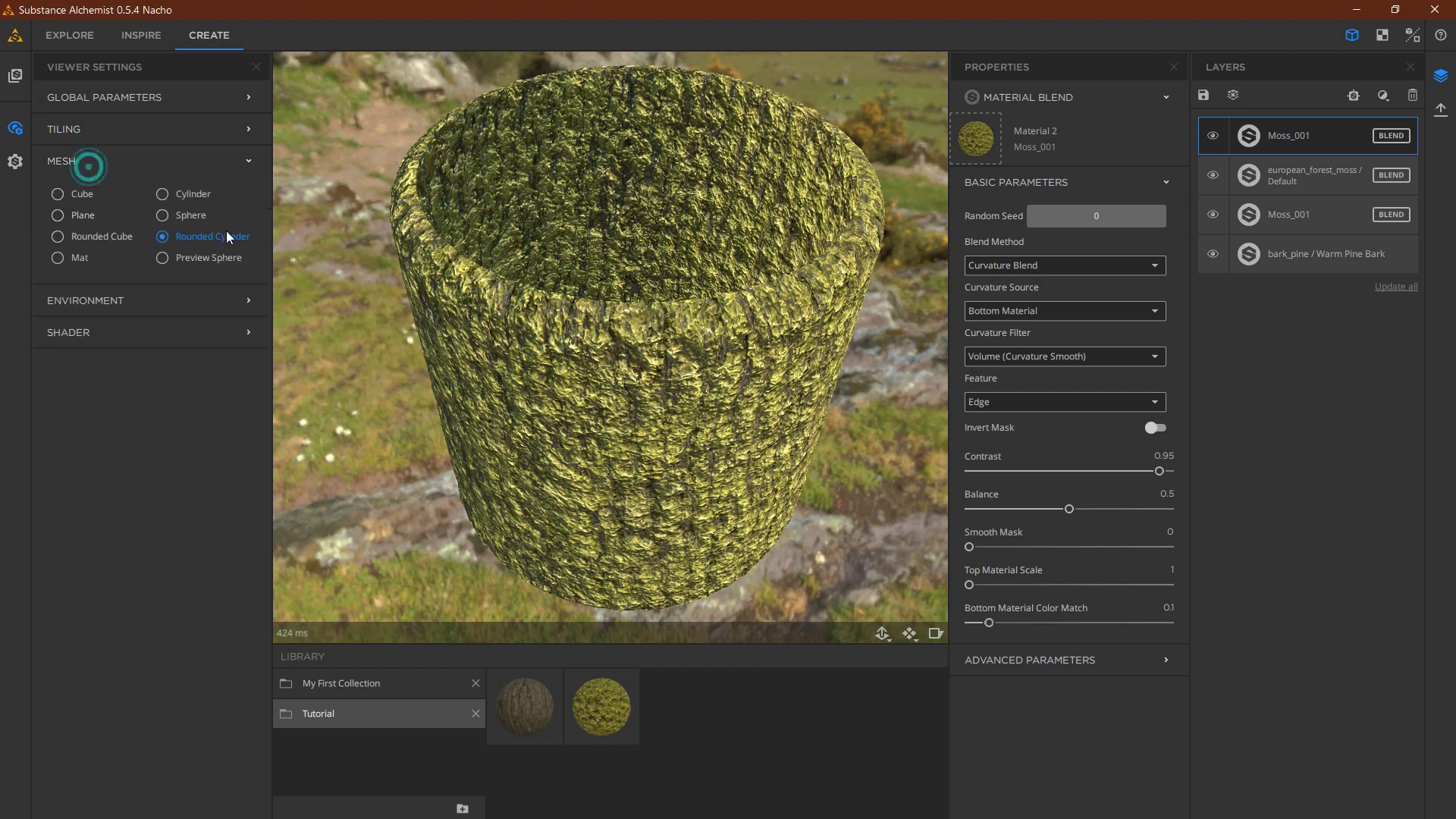
{"action": "left_click", "coordinate": [192, 215]}
{"action": "left_click_drag", "start_coordinate": [758, 417], "coordinate": [774, 319]}
{"action": "scroll", "coordinate": [781, 356], "scroll_direction": "up", "scroll_amount": 4}
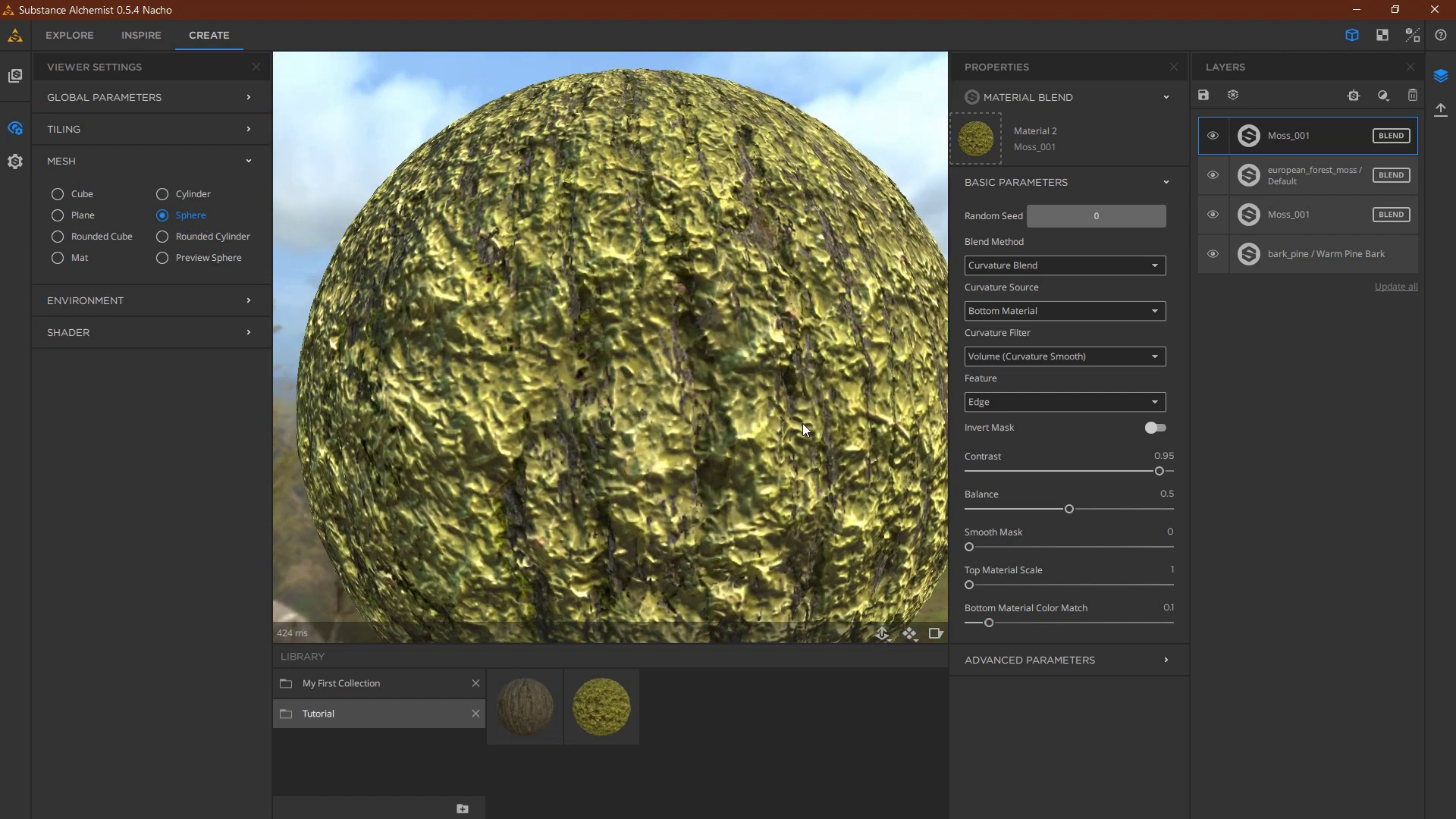
{"action": "left_click_drag", "start_coordinate": [800, 397], "coordinate": [804, 523]}
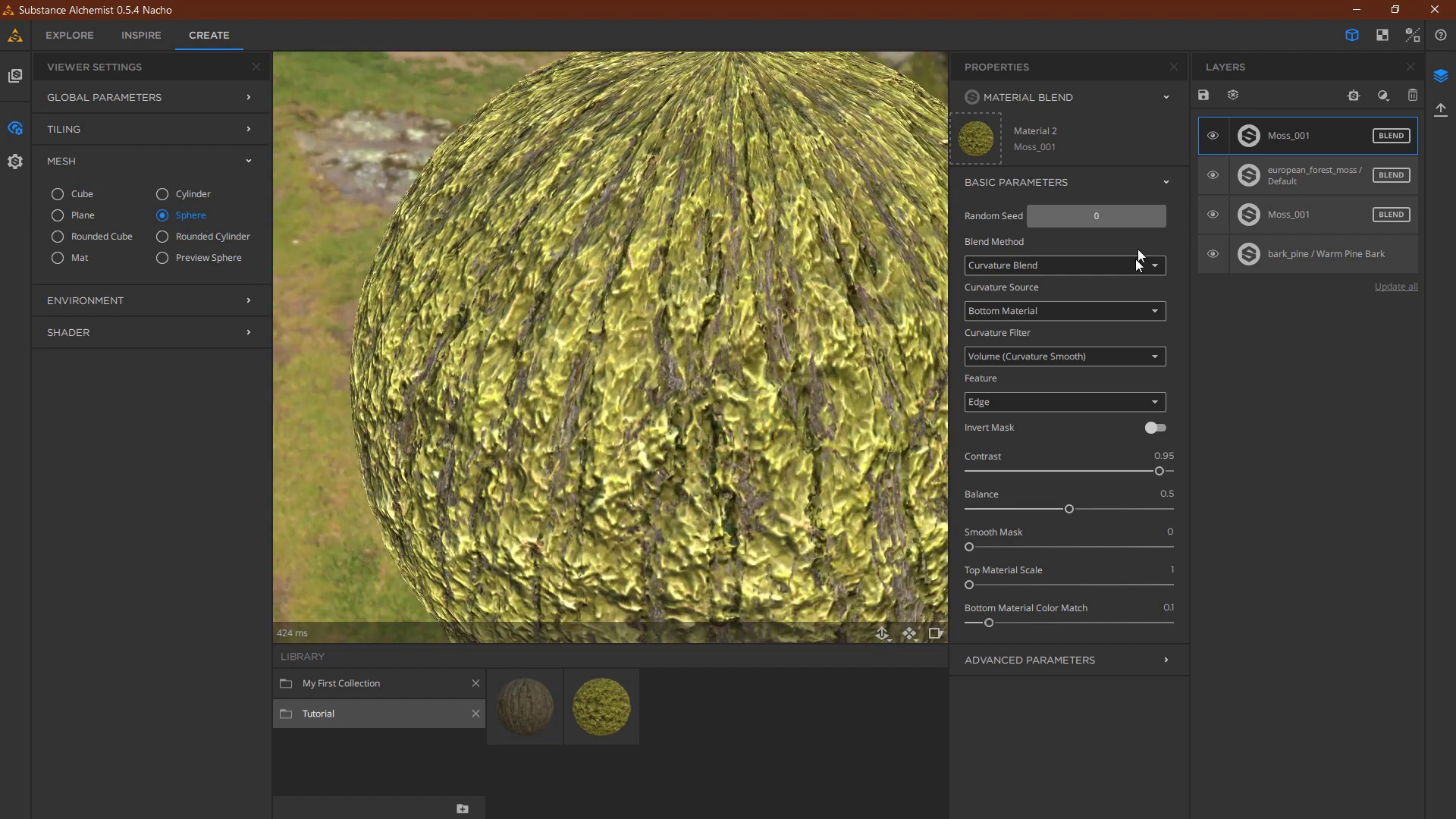
{"action": "left_click", "coordinate": [1214, 138]}
{"action": "left_click", "coordinate": [1213, 138]}
{"action": "left_click", "coordinate": [179, 192]}
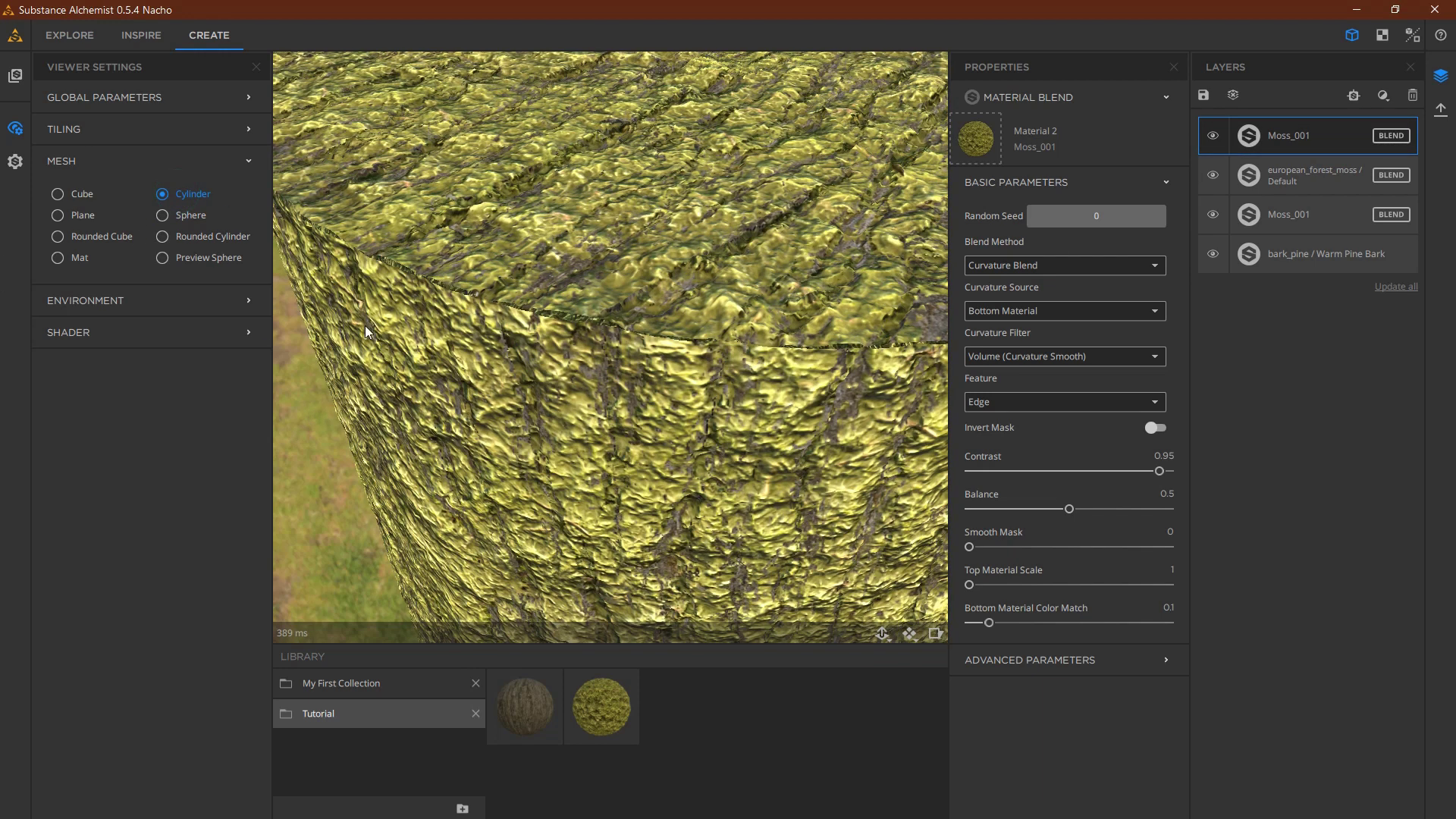
{"action": "left_click", "coordinate": [196, 238]}
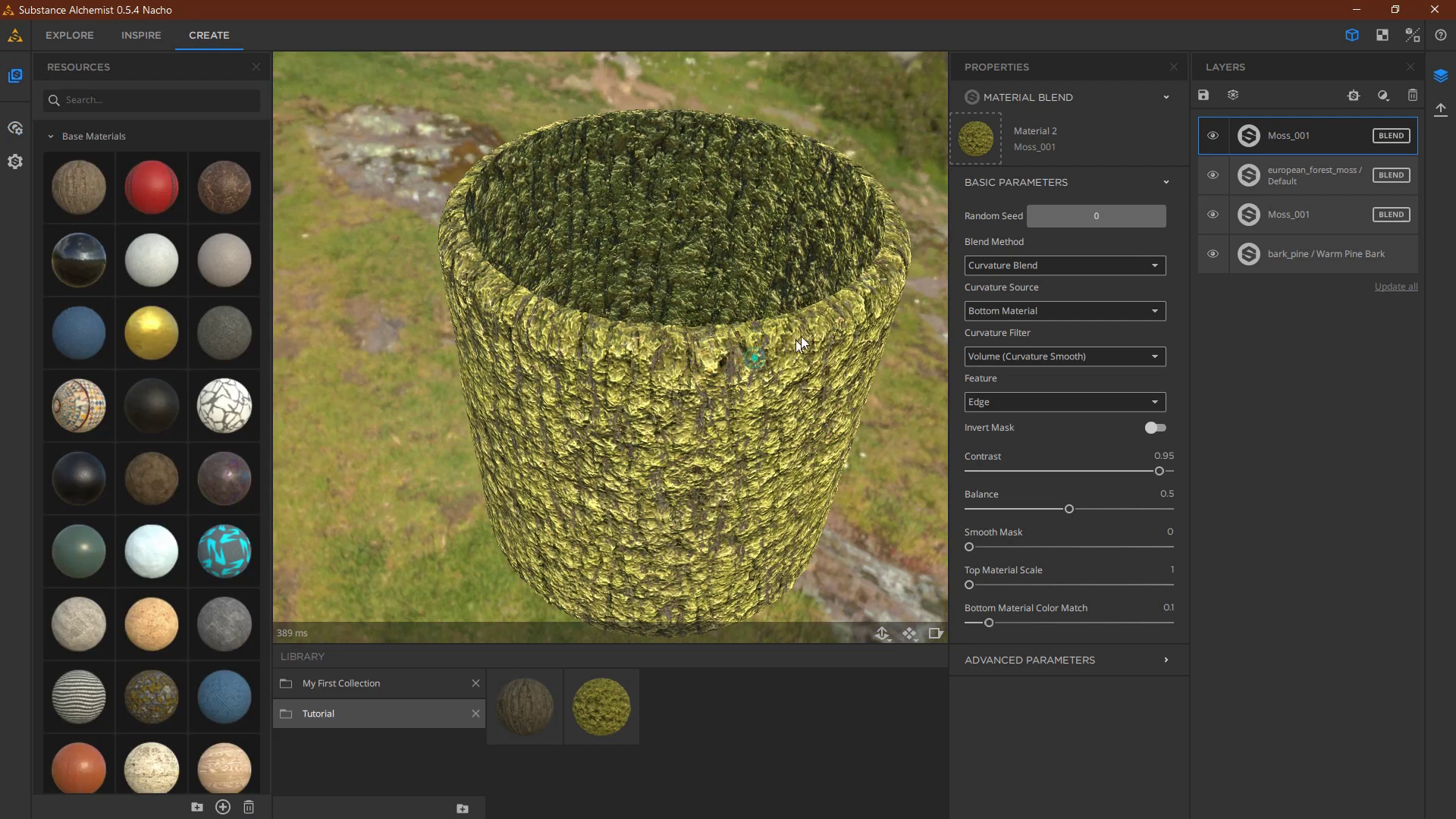
- Lower the top Moss_001 layer's Balance, trying 0.06 and 0.18, and set it to 0.31
{"action": "left_click_drag", "start_coordinate": [754, 358], "coordinate": [801, 335]}
{"action": "scroll", "coordinate": [801, 335], "scroll_direction": "up", "scroll_amount": 4}
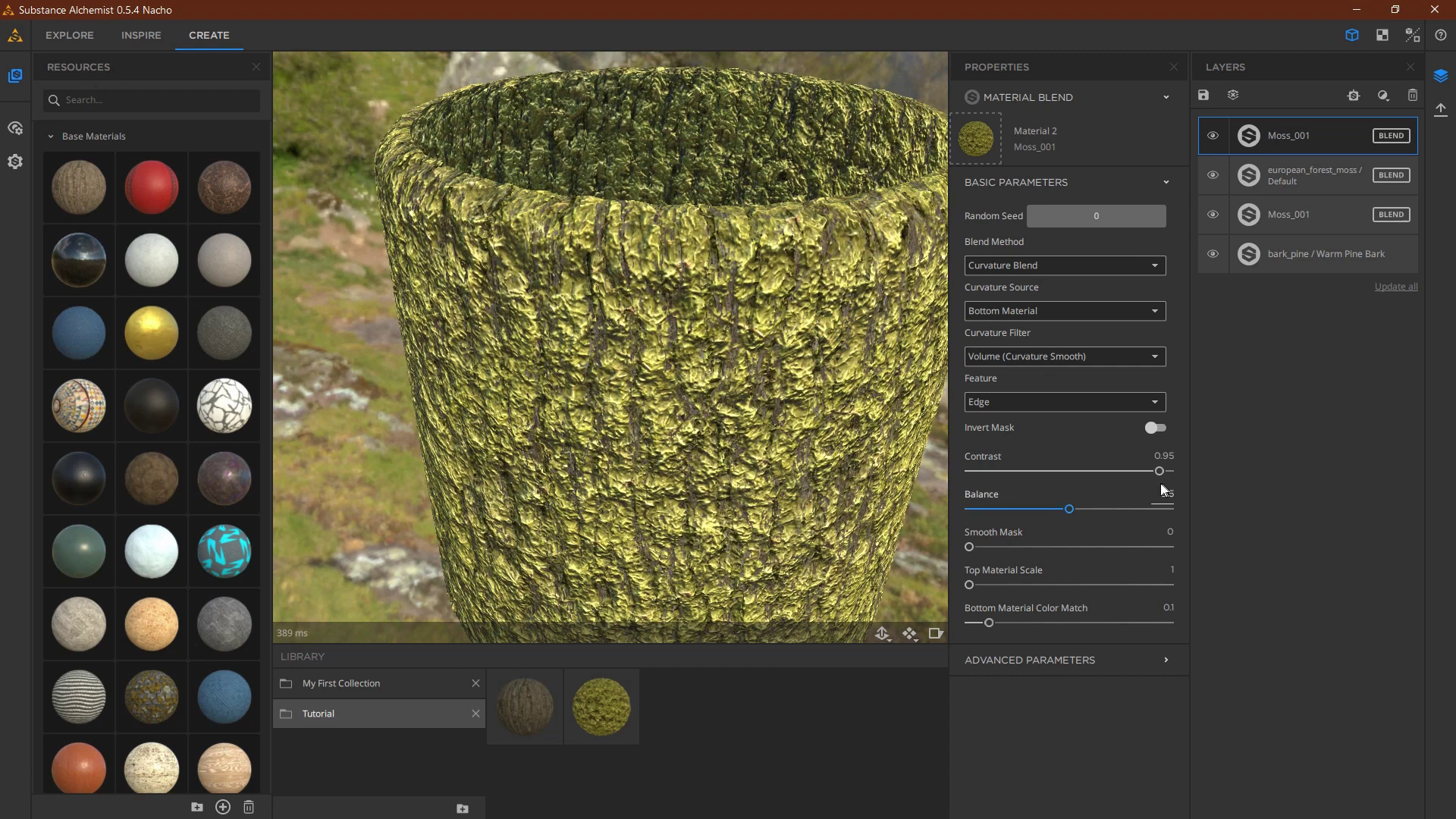
{"action": "left_click", "coordinate": [983, 509]}
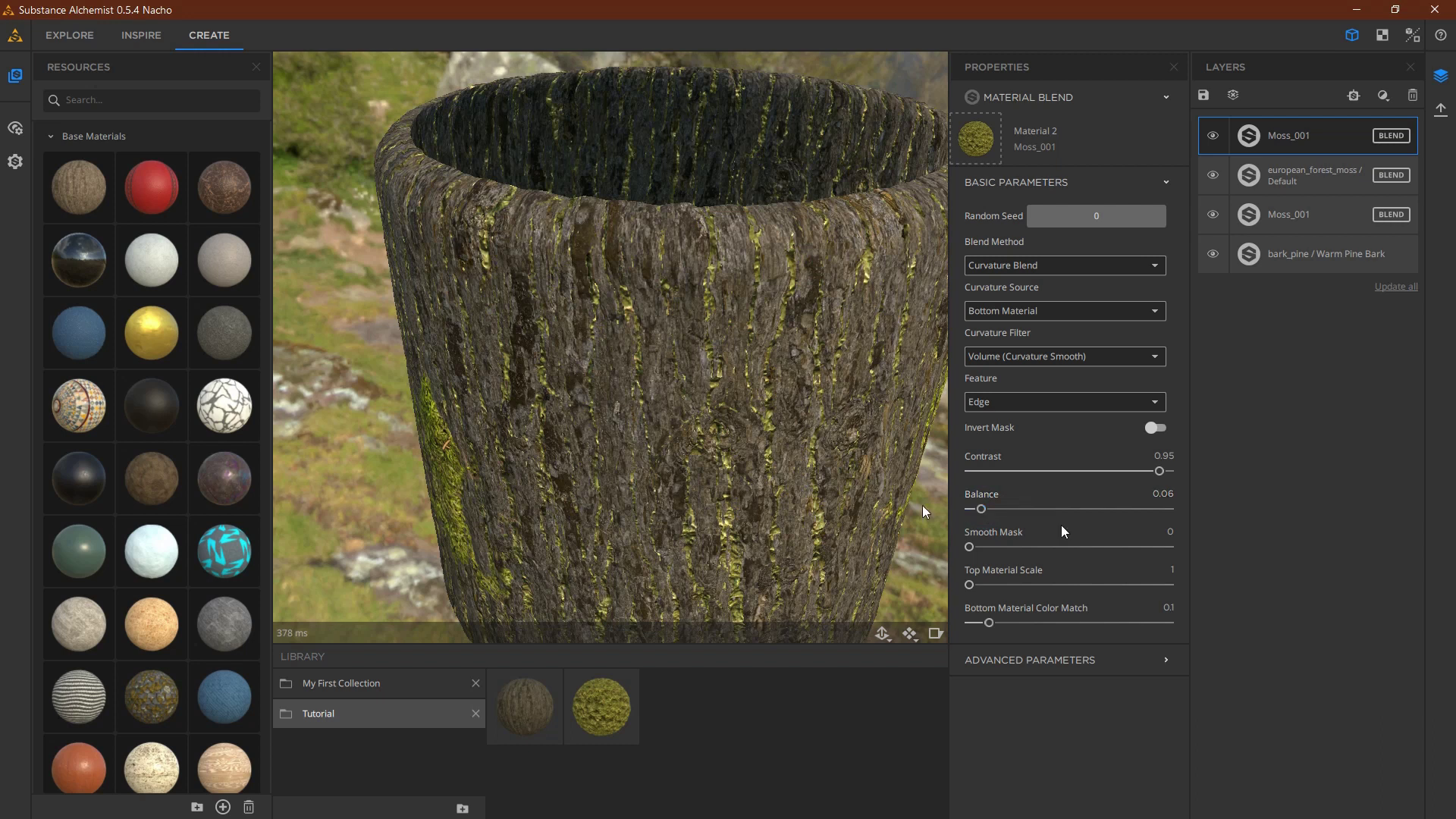
{"action": "left_click_drag", "start_coordinate": [989, 513], "coordinate": [996, 511]}
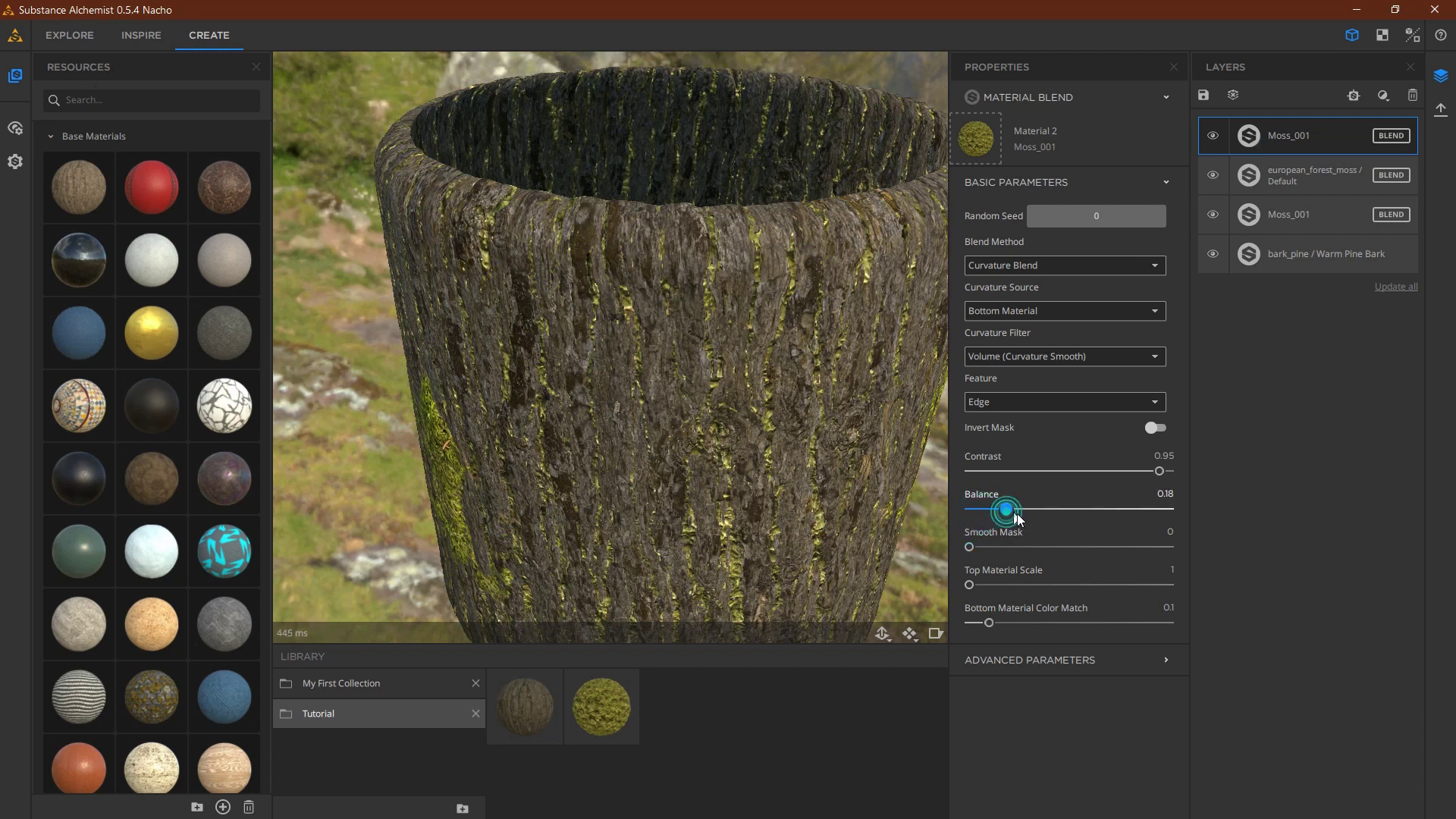
{"action": "mouse_move", "coordinate": [1058, 530]}
{"action": "left_mouse_down"}
{"action": "mouse_move", "coordinate": [1013, 535]}
{"action": "mouse_move", "coordinate": [1031, 526]}
{"action": "left_mouse_up"}
{"action": "left_click_drag", "start_coordinate": [498, 419], "coordinate": [896, 540]}
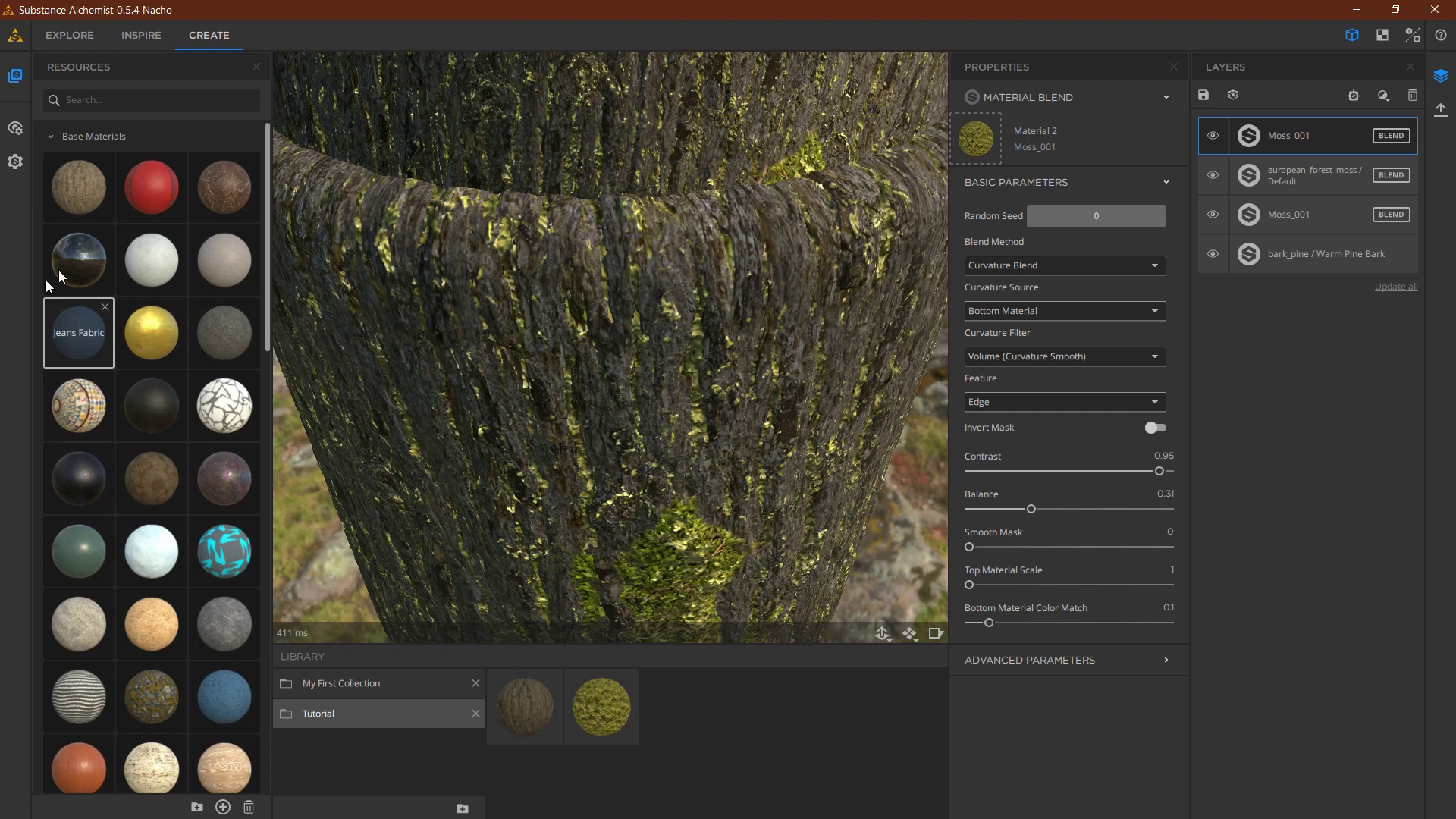
- Open the viewer settings, check the output resolution choices, and expand the tiling options
{"action": "scroll", "coordinate": [47, 285], "scroll_direction": "down", "scroll_amount": 5}
{"action": "left_click", "coordinate": [15, 128]}
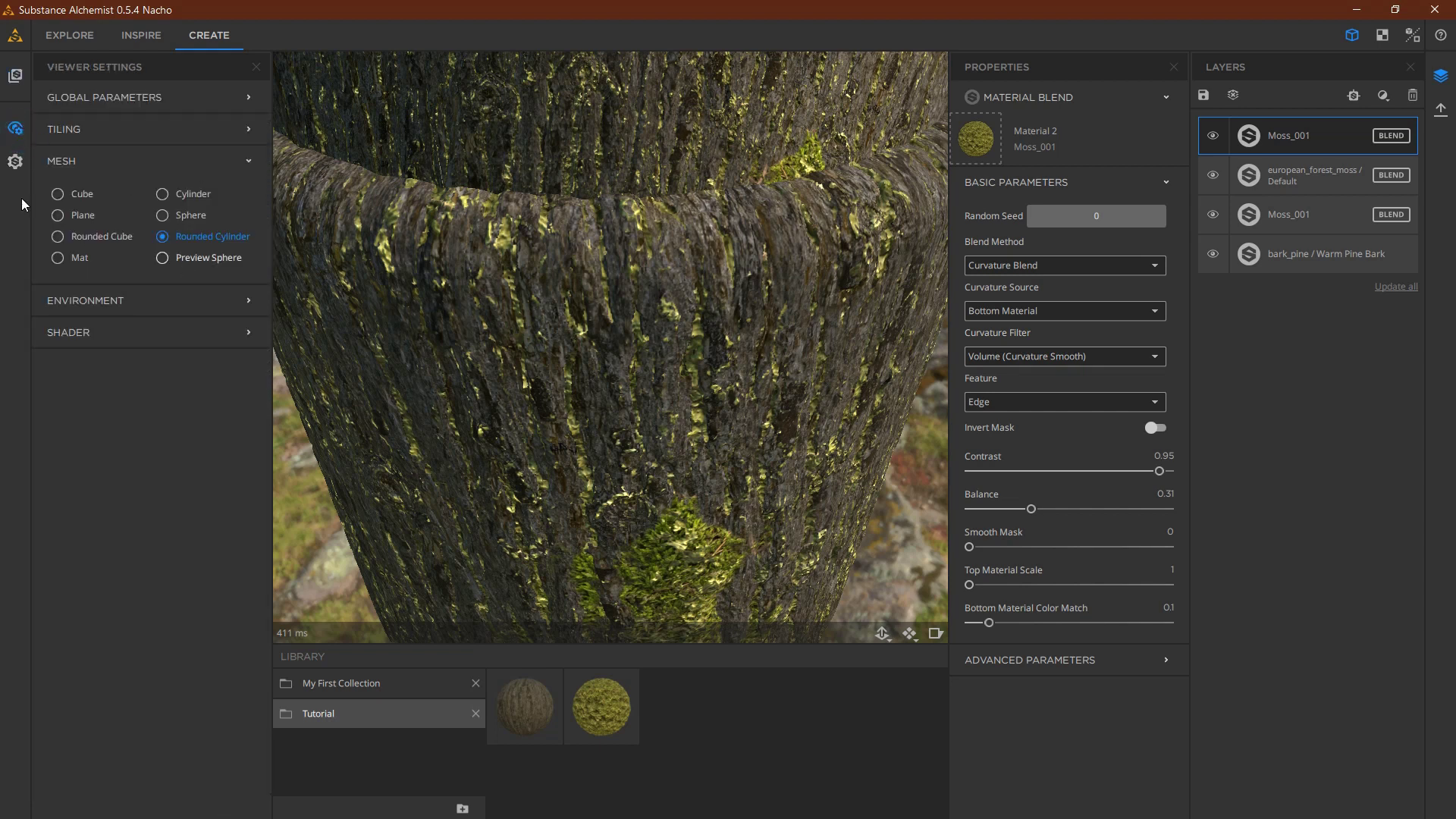
{"action": "left_click", "coordinate": [76, 99]}
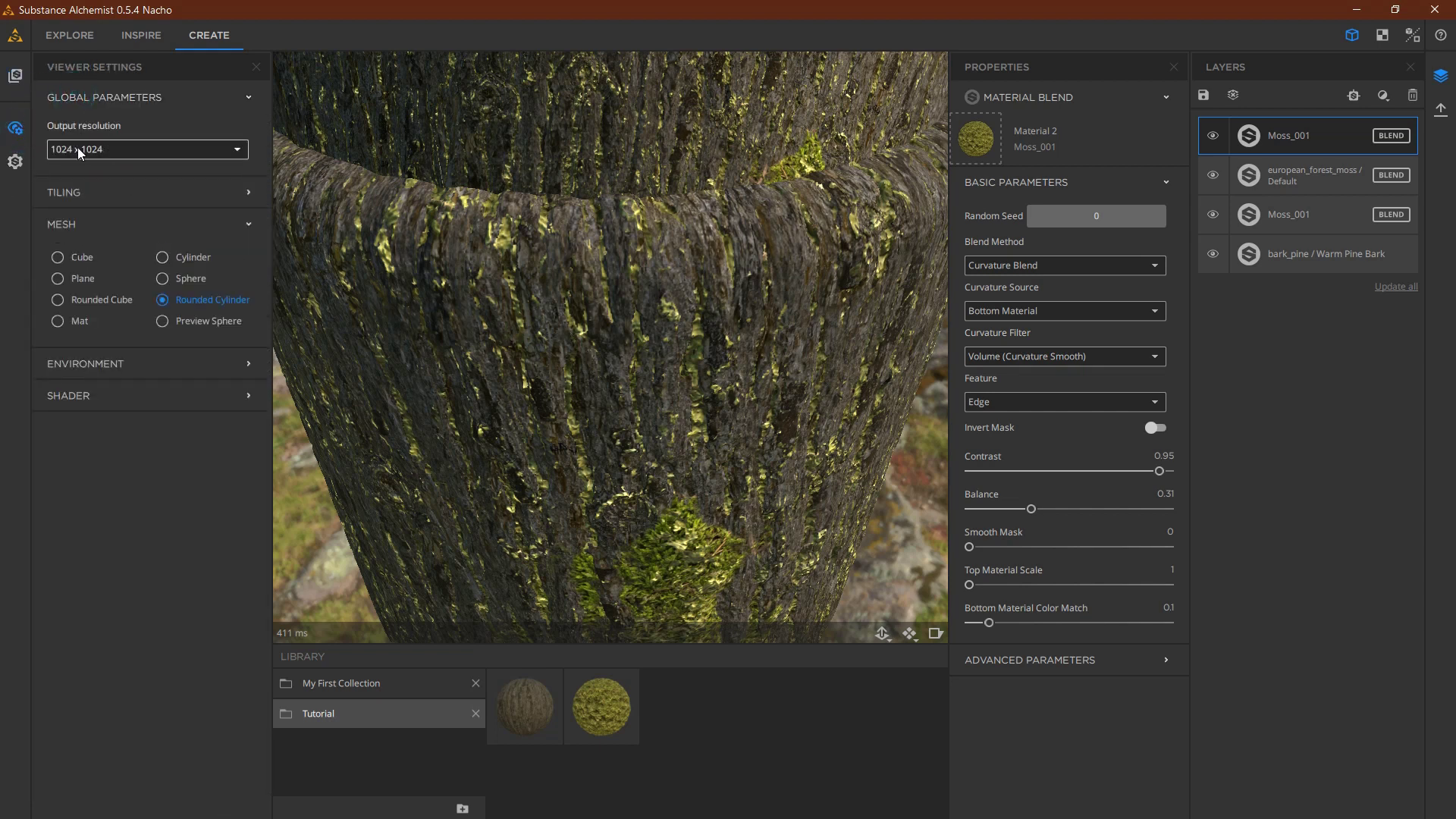
{"action": "left_click", "coordinate": [134, 155]}
{"action": "left_click", "coordinate": [120, 147]}
{"action": "left_click", "coordinate": [118, 152]}
{"action": "left_click", "coordinate": [120, 149]}
{"action": "left_click", "coordinate": [110, 193]}
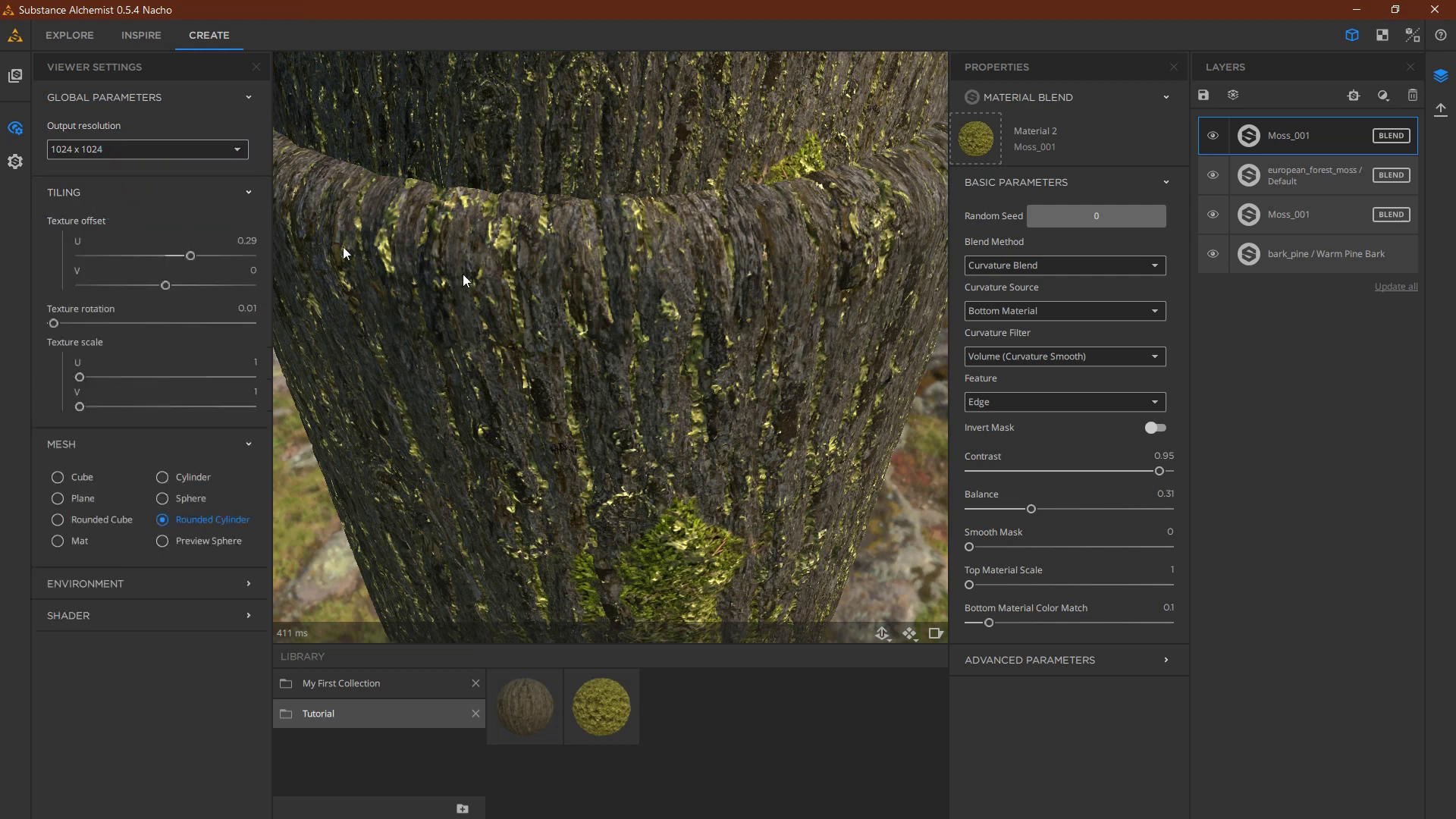
- Try a texture U offset of 0 on the rounded cylinder, and set the U offset to 0.28
{"action": "left_click_drag", "start_coordinate": [464, 275], "coordinate": [510, 283]}
{"action": "right_click_drag", "start_coordinate": [511, 283], "coordinate": [384, 271]}
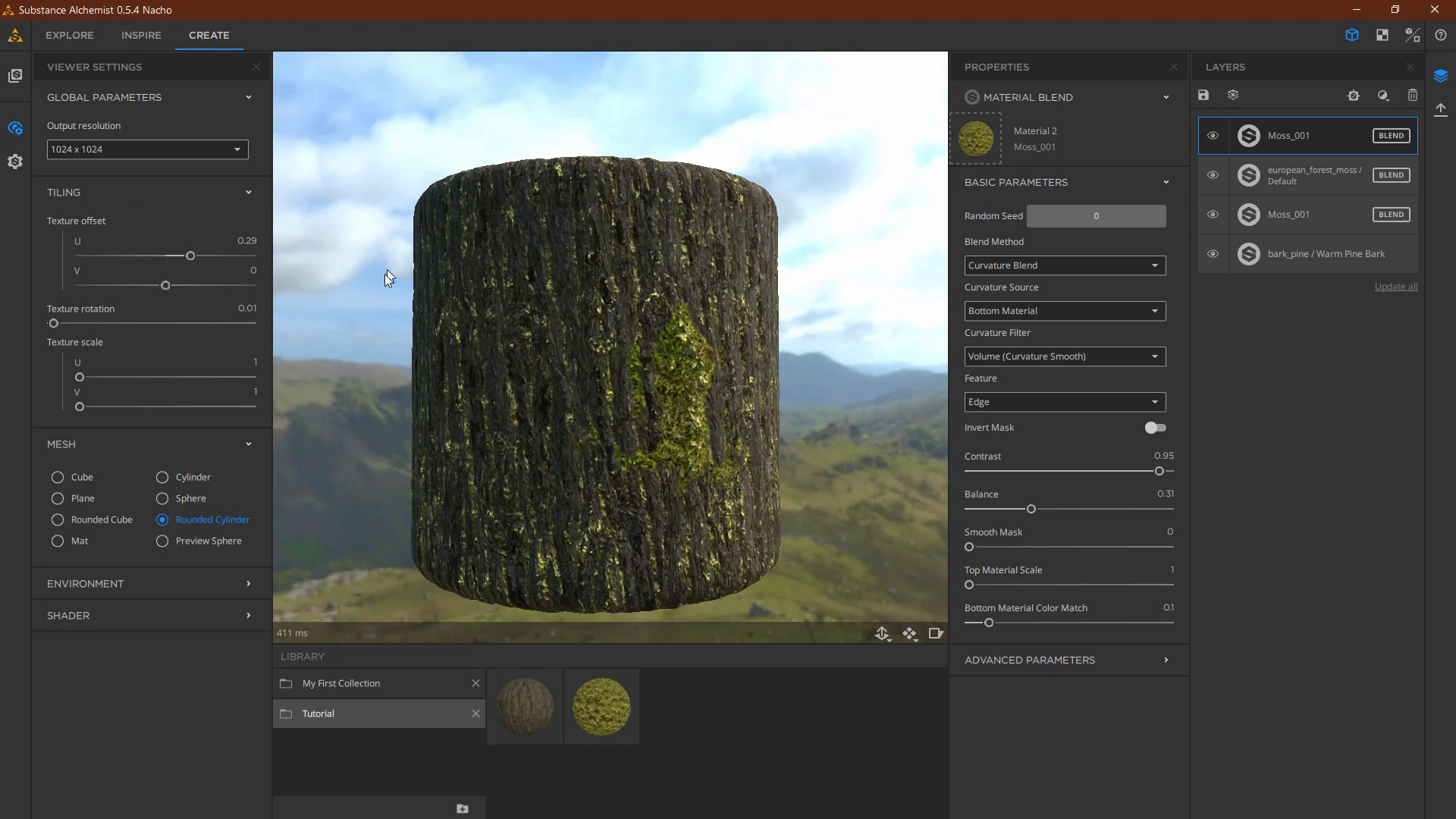
{"action": "double_click", "coordinate": [246, 244]}
{"action": "key", "text": "Return"}
{"action": "left_click_drag", "start_coordinate": [663, 334], "coordinate": [554, 372]}
{"action": "left_click_drag", "start_coordinate": [484, 403], "coordinate": [524, 529]}
{"action": "left_click_drag", "start_coordinate": [641, 463], "coordinate": [50, 186]}
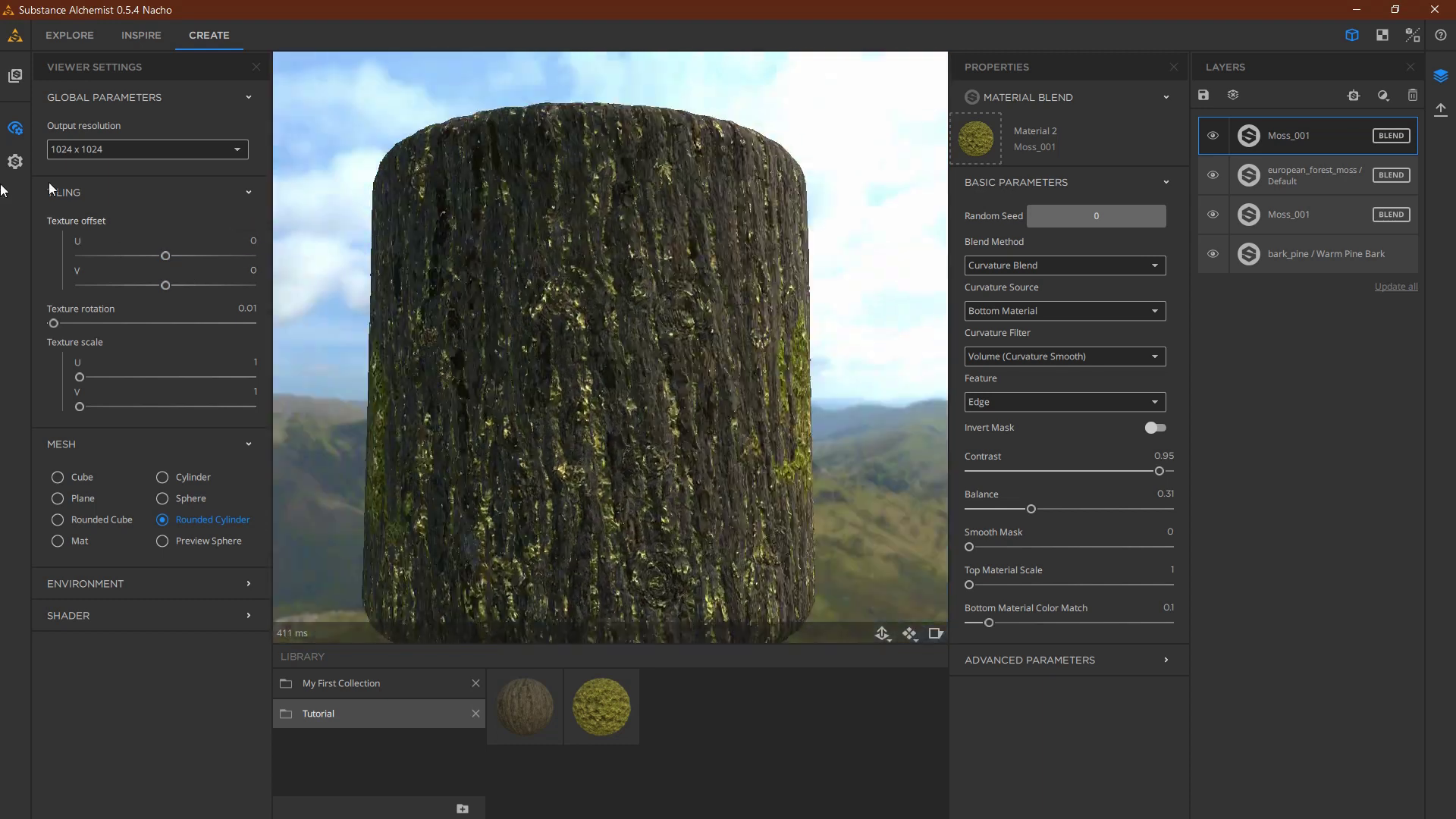
{"action": "left_click", "coordinate": [242, 247]}
{"action": "type", "text": "0.28"}
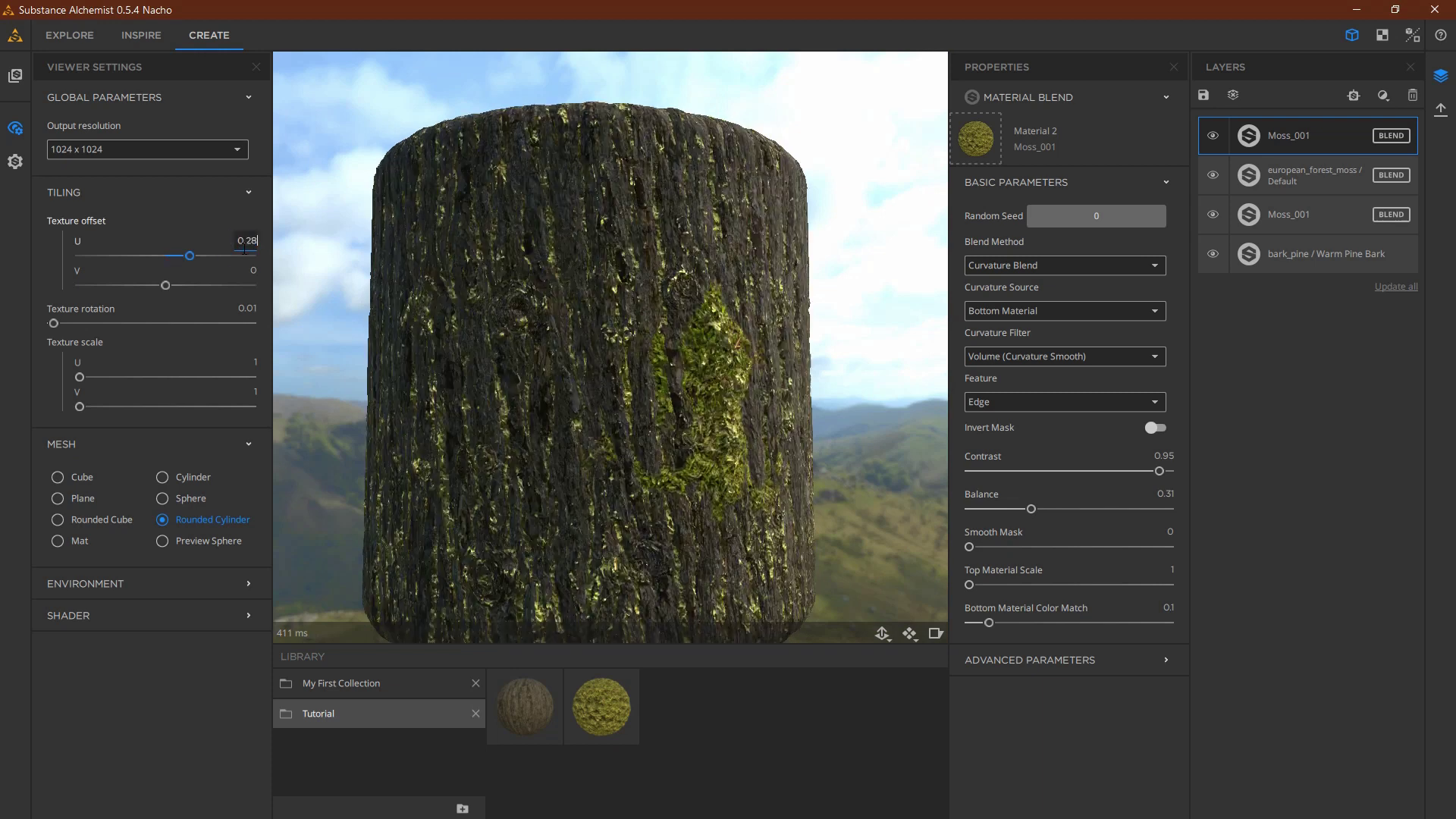
{"action": "left_click_drag", "start_coordinate": [551, 296], "coordinate": [546, 286]}
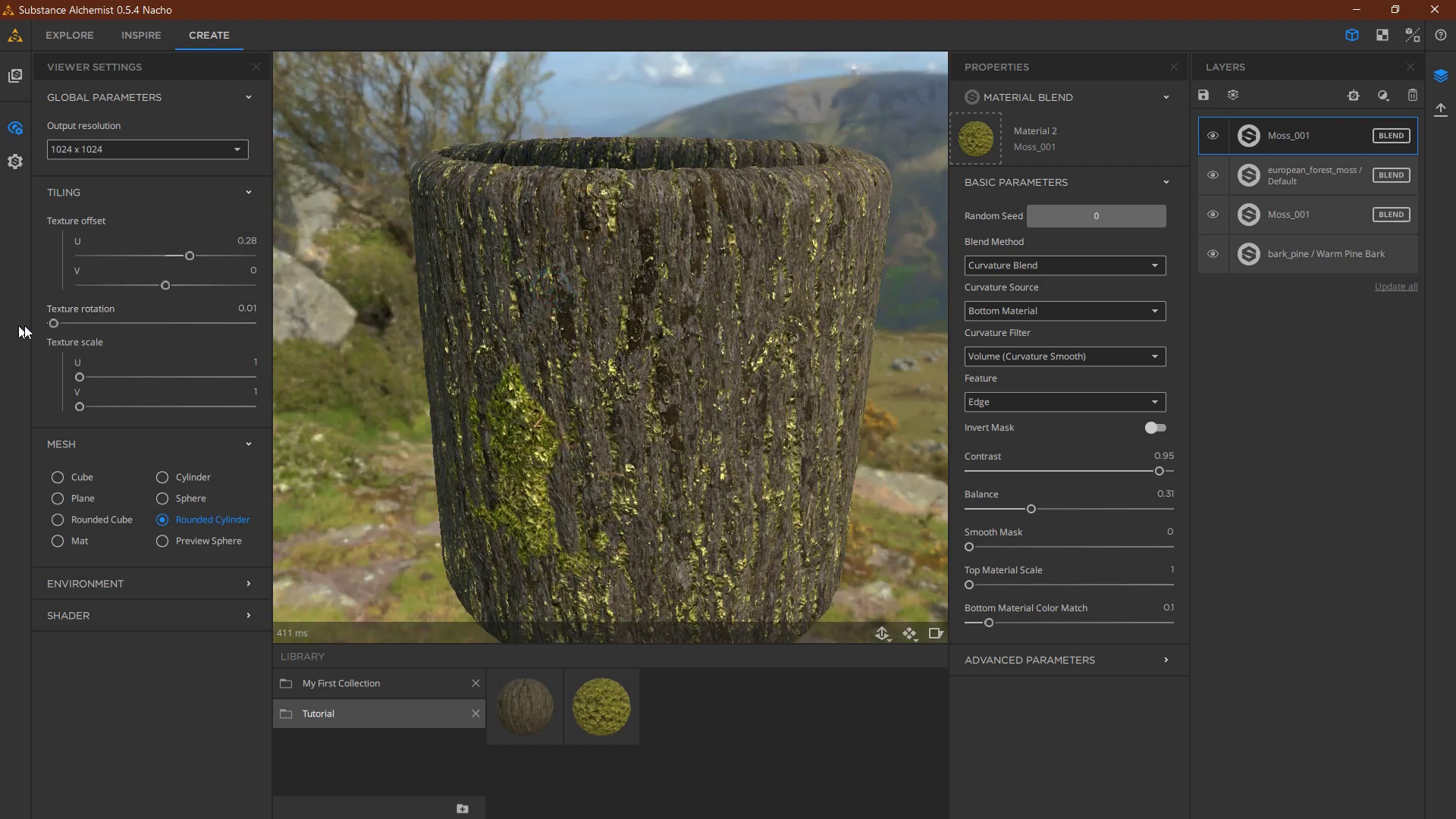
- Try a texture rotation of 0.25 and inspect the bark direction around the cylinder
{"action": "mouse_move", "coordinate": [61, 323]}
{"action": "left_mouse_down"}
{"action": "mouse_move", "coordinate": [39, 326]}
{"action": "mouse_move", "coordinate": [56, 328]}
{"action": "left_mouse_up"}
{"action": "double_click", "coordinate": [247, 308]}
{"action": "type", "text": "0.25"}
{"action": "key", "text": "Return"}
{"action": "left_click_drag", "start_coordinate": [720, 251], "coordinate": [908, 191]}
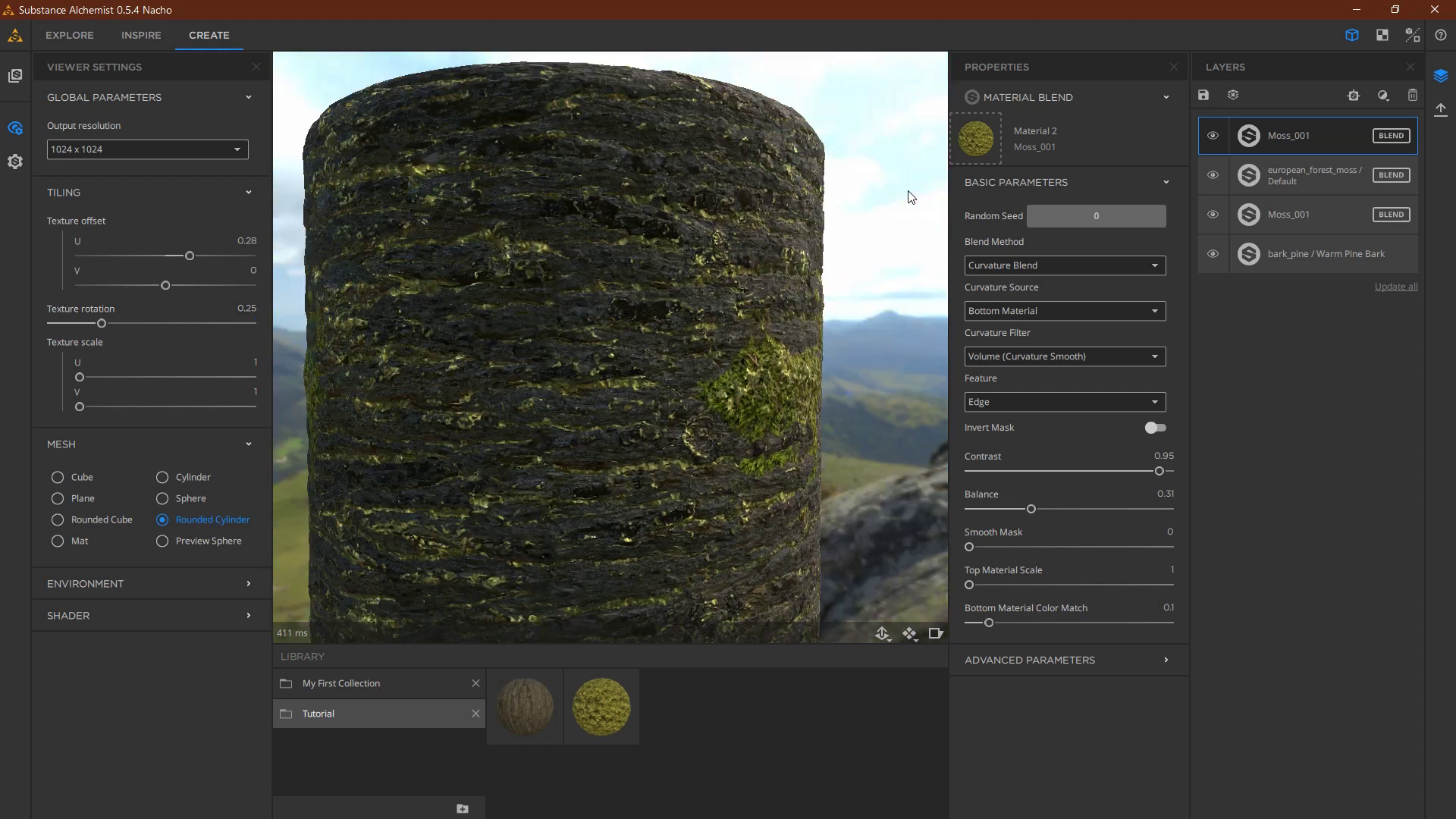
{"action": "right_click_drag", "start_coordinate": [909, 192], "coordinate": [843, 387]}
{"action": "left_click_drag", "start_coordinate": [818, 390], "coordinate": [516, 258]}
{"action": "right_click_drag", "start_coordinate": [516, 258], "coordinate": [220, 275]}
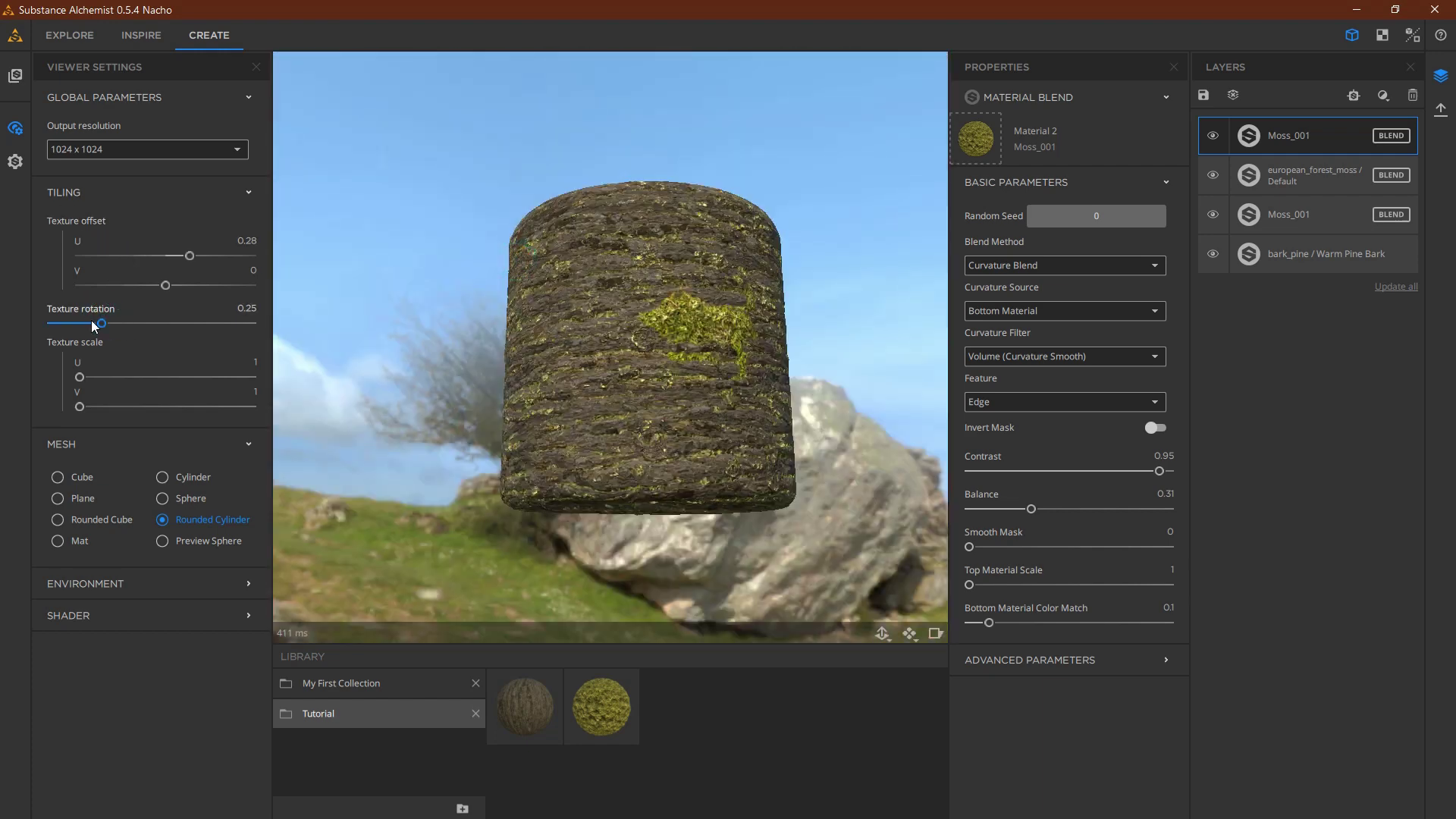
- Try a texture rotation of 0.35, inspect the slanted bark, and set the rotation to 0
{"action": "mouse_move", "coordinate": [100, 323]}
{"action": "left_mouse_down"}
{"action": "mouse_move", "coordinate": [62, 331]}
{"action": "mouse_move", "coordinate": [150, 311]}
{"action": "mouse_move", "coordinate": [110, 318]}
{"action": "mouse_move", "coordinate": [138, 311]}
{"action": "mouse_move", "coordinate": [121, 315]}
{"action": "left_mouse_up"}
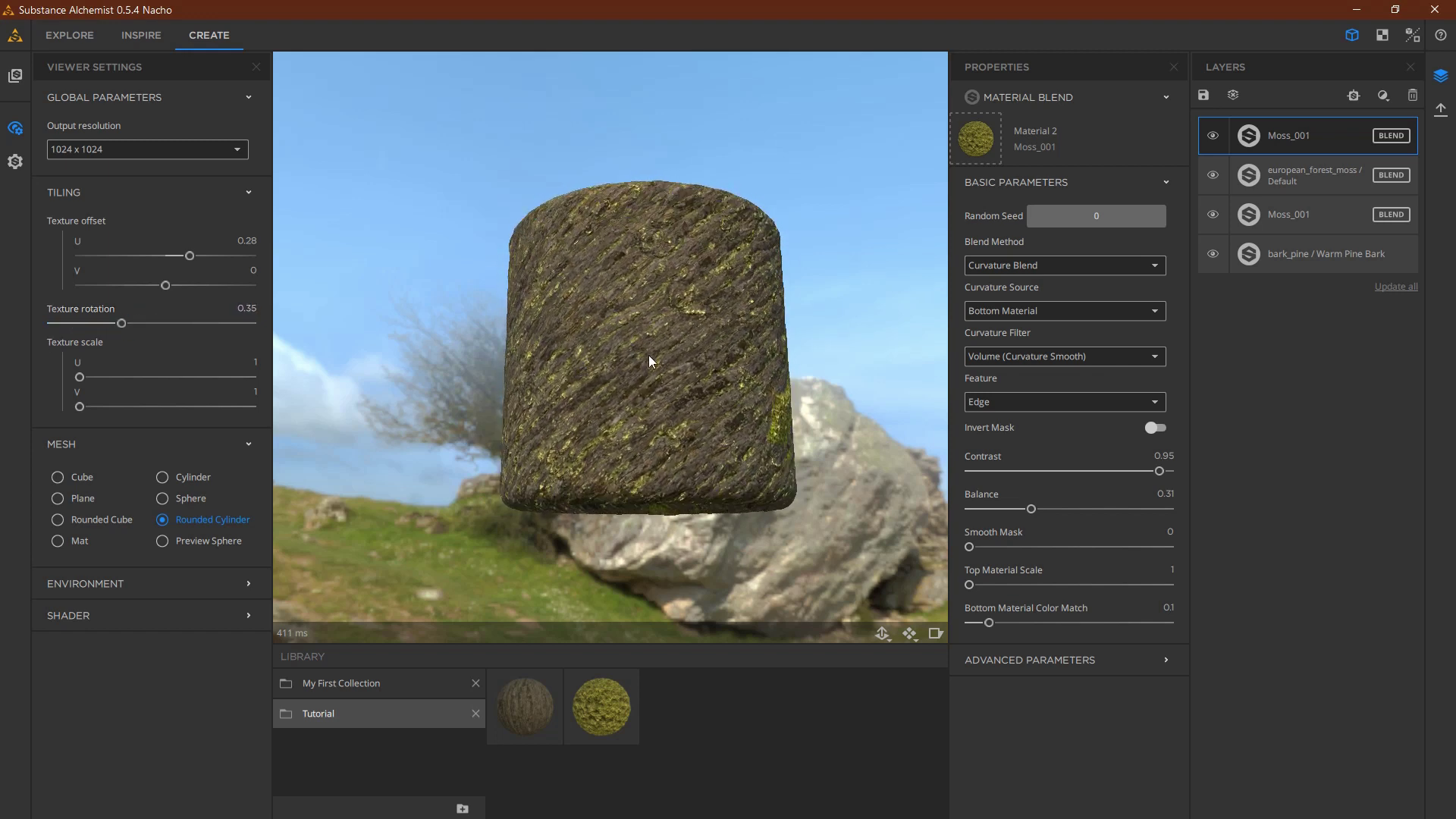
{"action": "left_click_drag", "start_coordinate": [649, 355], "coordinate": [344, 380]}
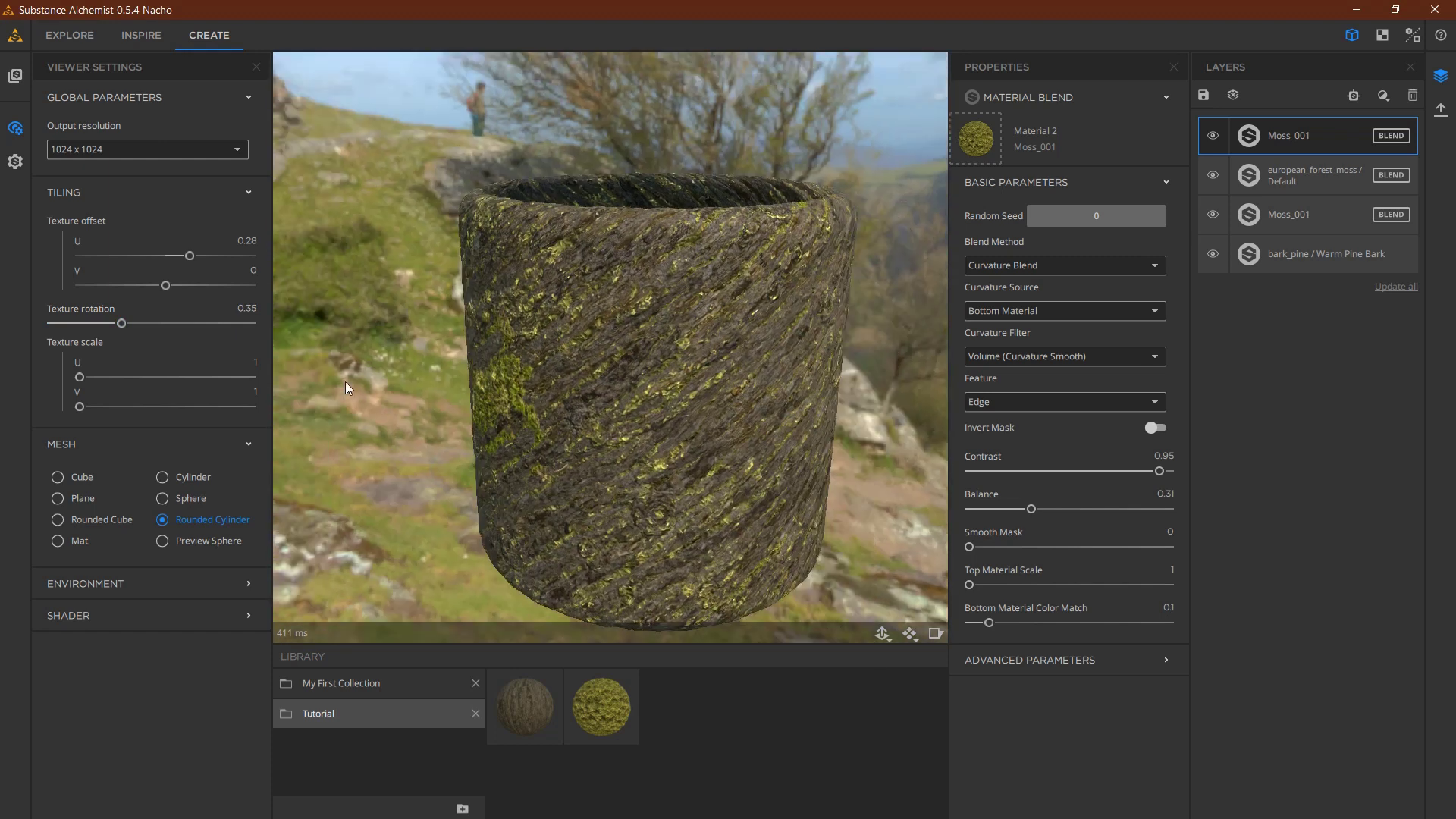
{"action": "left_click_drag", "start_coordinate": [61, 325], "coordinate": [26, 289]}
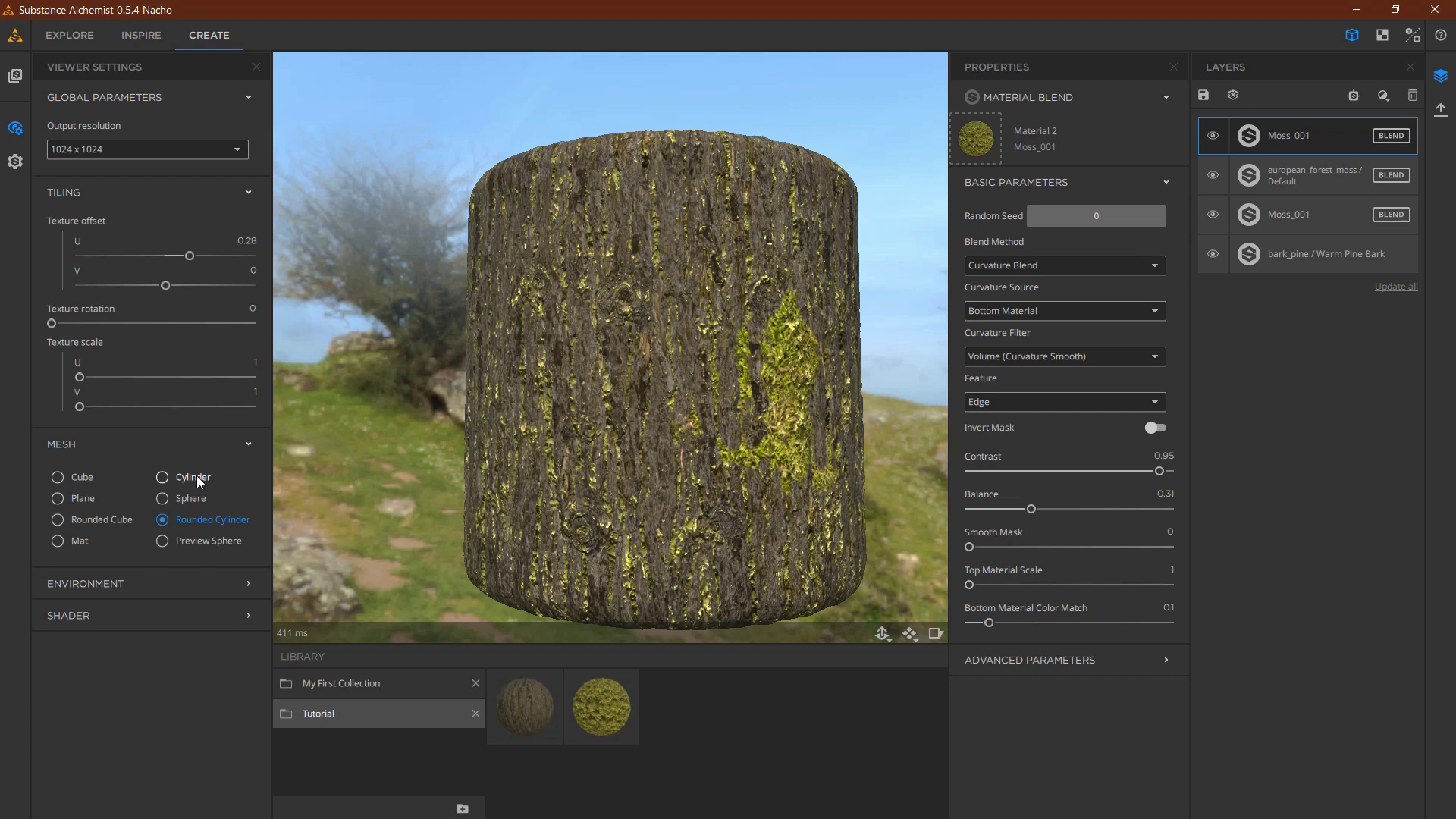
- Switch the preview mesh to Cylinder and inspect the moss patch and crevices, keeping the texture scale at 1
{"action": "left_click", "coordinate": [162, 477]}
{"action": "left_click_drag", "start_coordinate": [789, 439], "coordinate": [960, 444]}
{"action": "left_click_drag", "start_coordinate": [737, 438], "coordinate": [662, 417]}
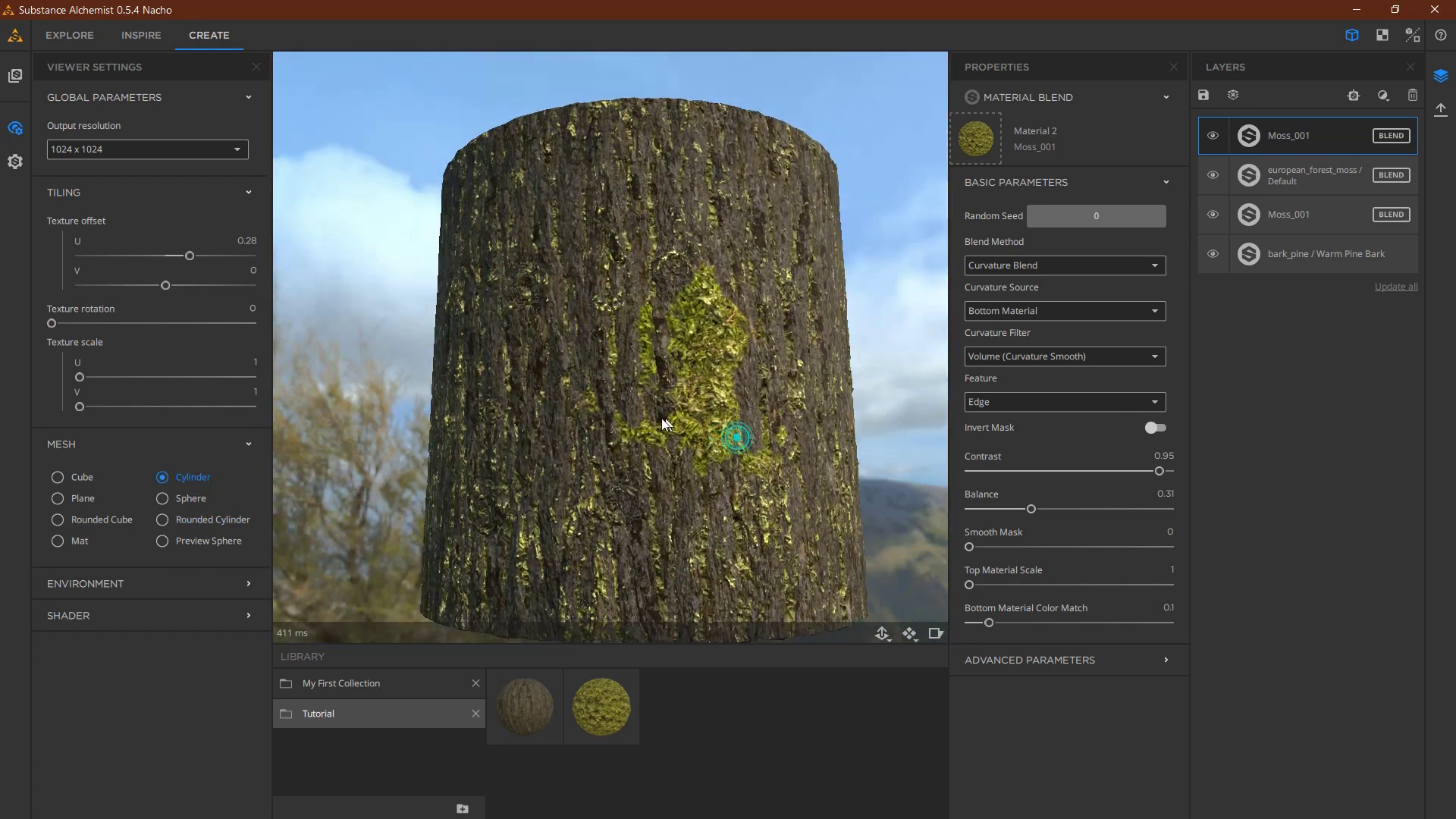
{"action": "right_click_drag", "start_coordinate": [662, 417], "coordinate": [632, 537]}
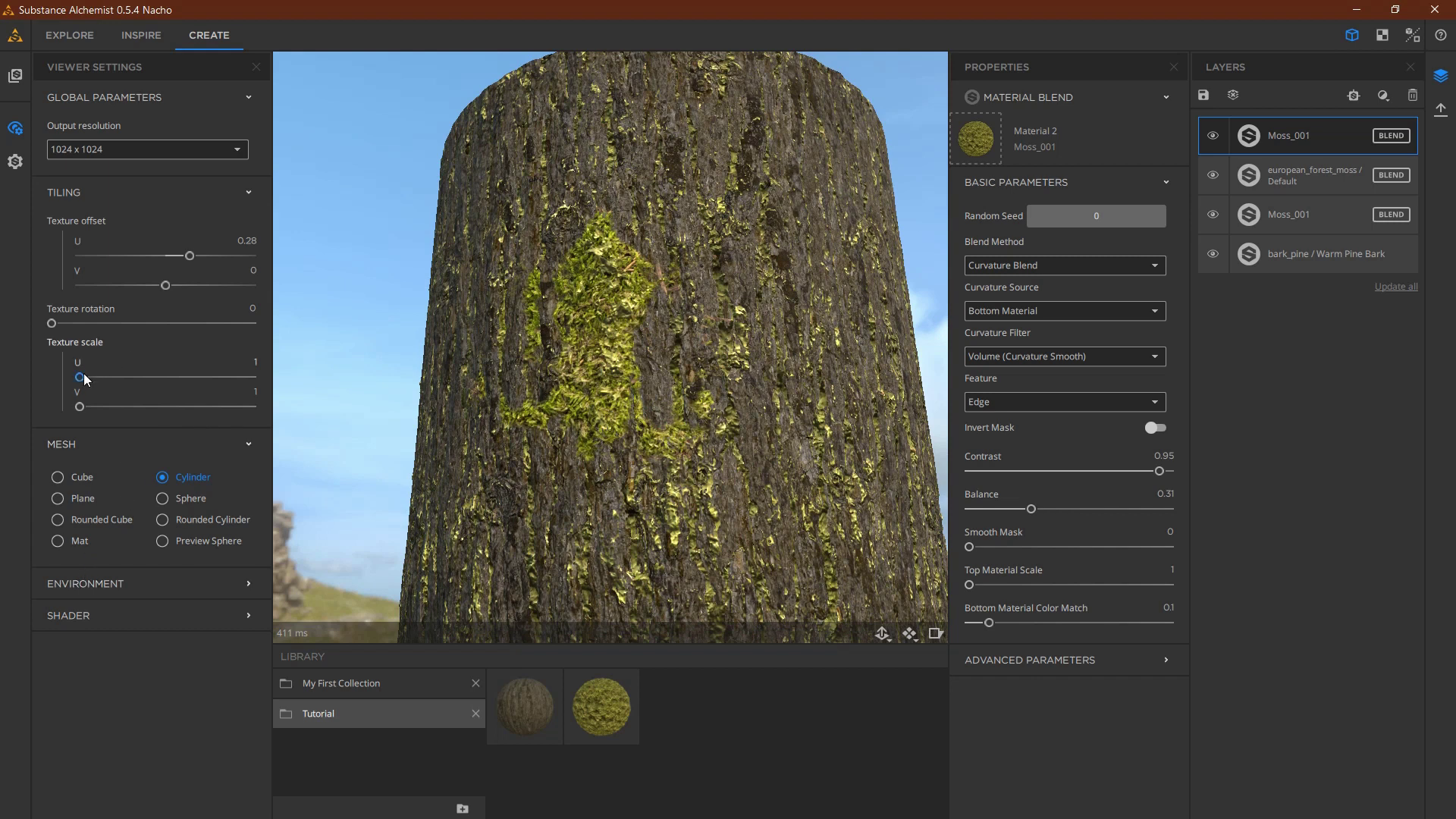
{"action": "left_click_drag", "start_coordinate": [83, 375], "coordinate": [57, 391]}
{"action": "left_click_drag", "start_coordinate": [576, 364], "coordinate": [766, 585]}
{"action": "scroll", "coordinate": [657, 519], "scroll_direction": "down", "scroll_amount": 5}
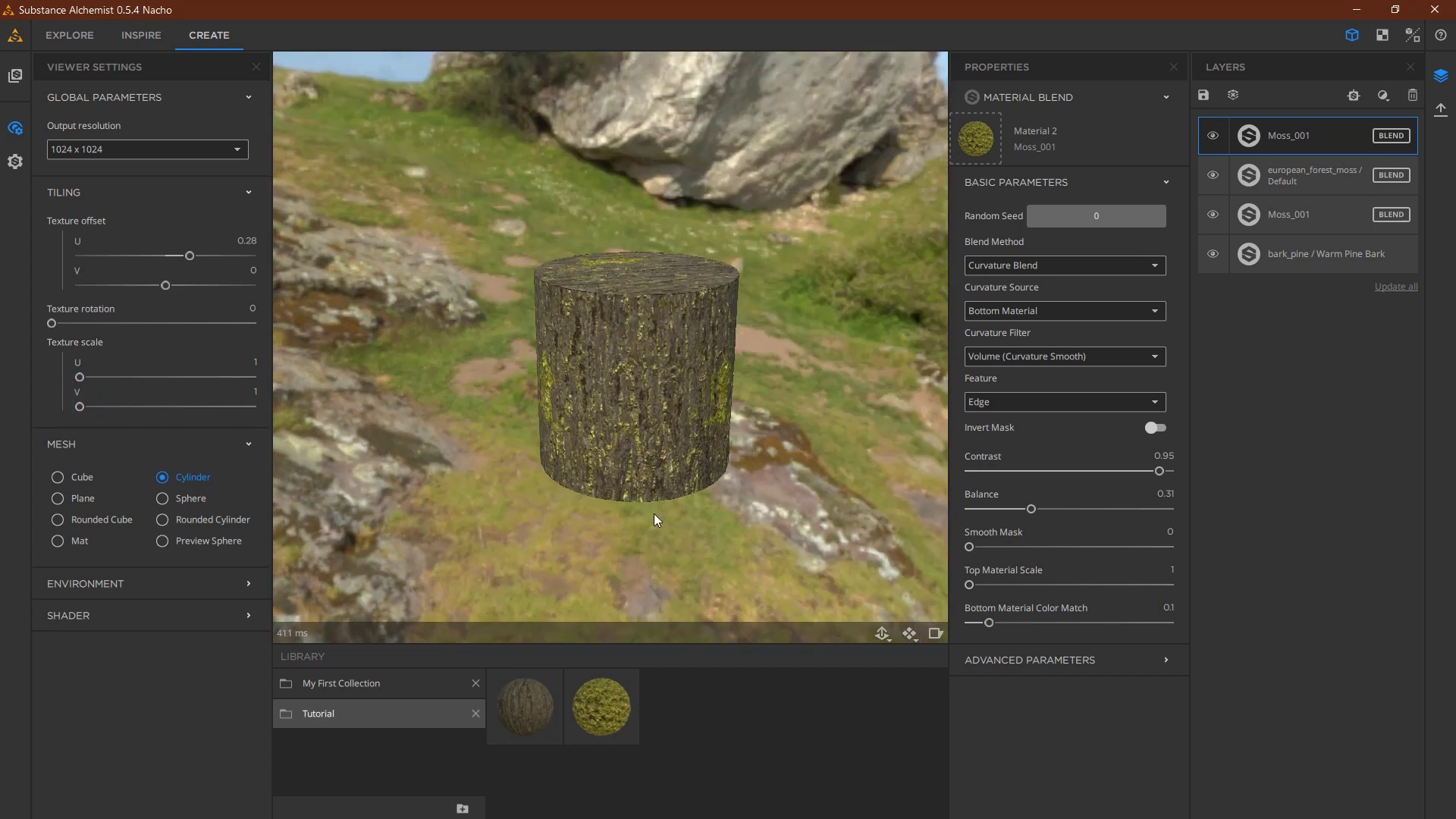
{"action": "scroll", "coordinate": [651, 504], "scroll_direction": "up", "scroll_amount": 6}
{"action": "left_click_drag", "start_coordinate": [651, 505], "coordinate": [738, 483]}
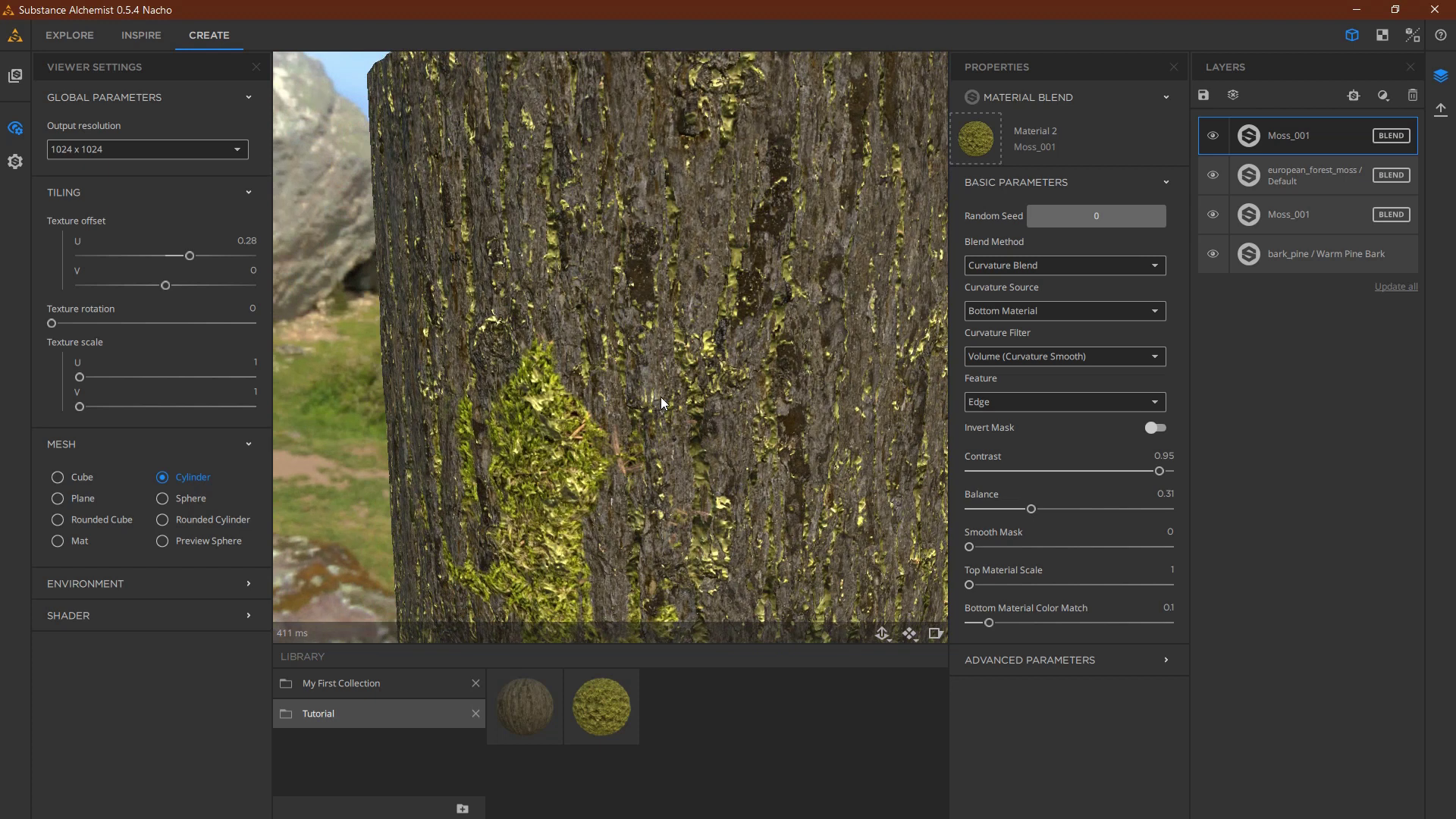
- Review the lower Moss_001 layer's Ambient Occlusion Blend settings, inspect the bark again, and return to the resources
{"action": "left_click", "coordinate": [1339, 209]}
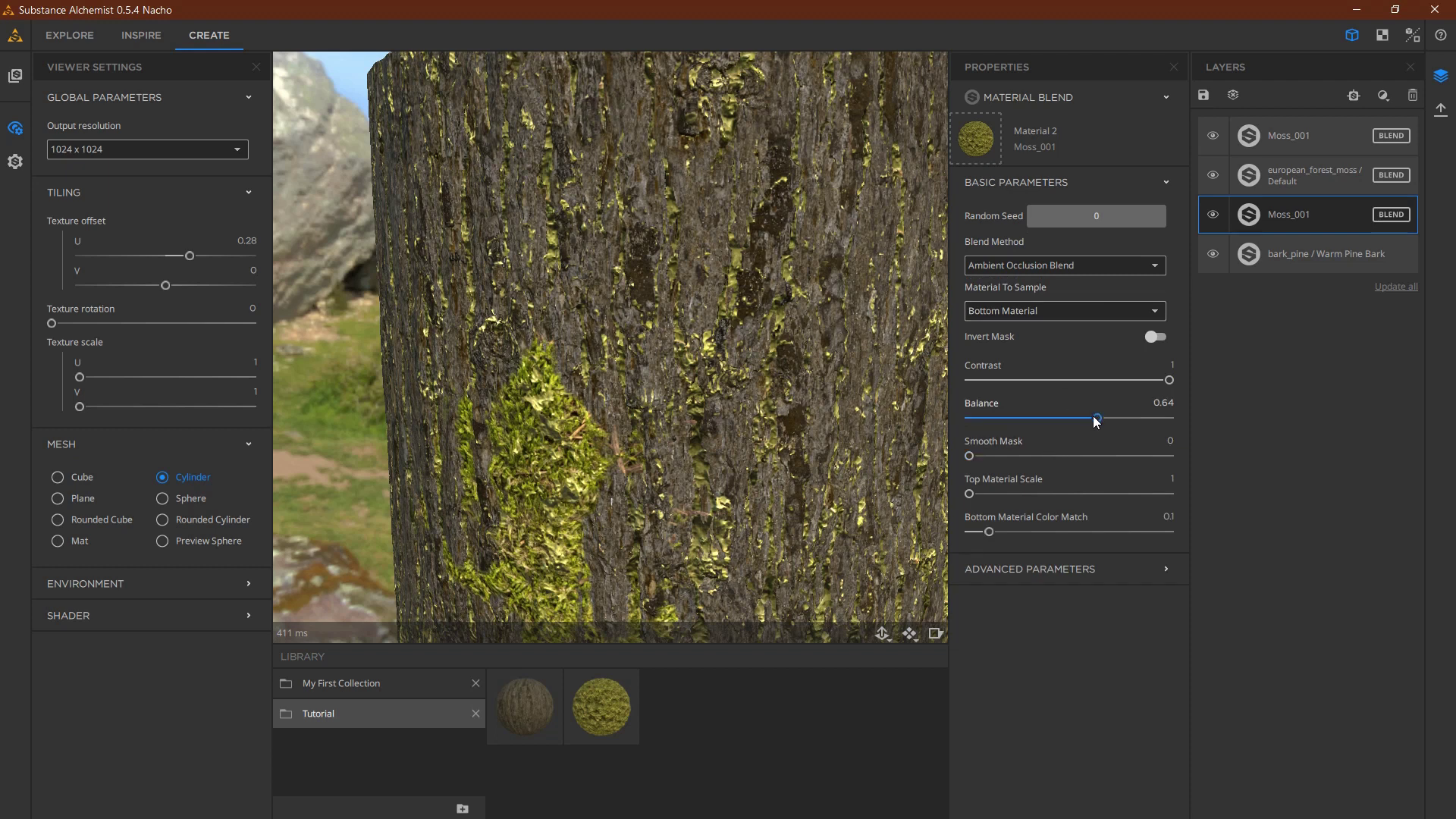
{"action": "left_click_drag", "start_coordinate": [830, 477], "coordinate": [531, 383]}
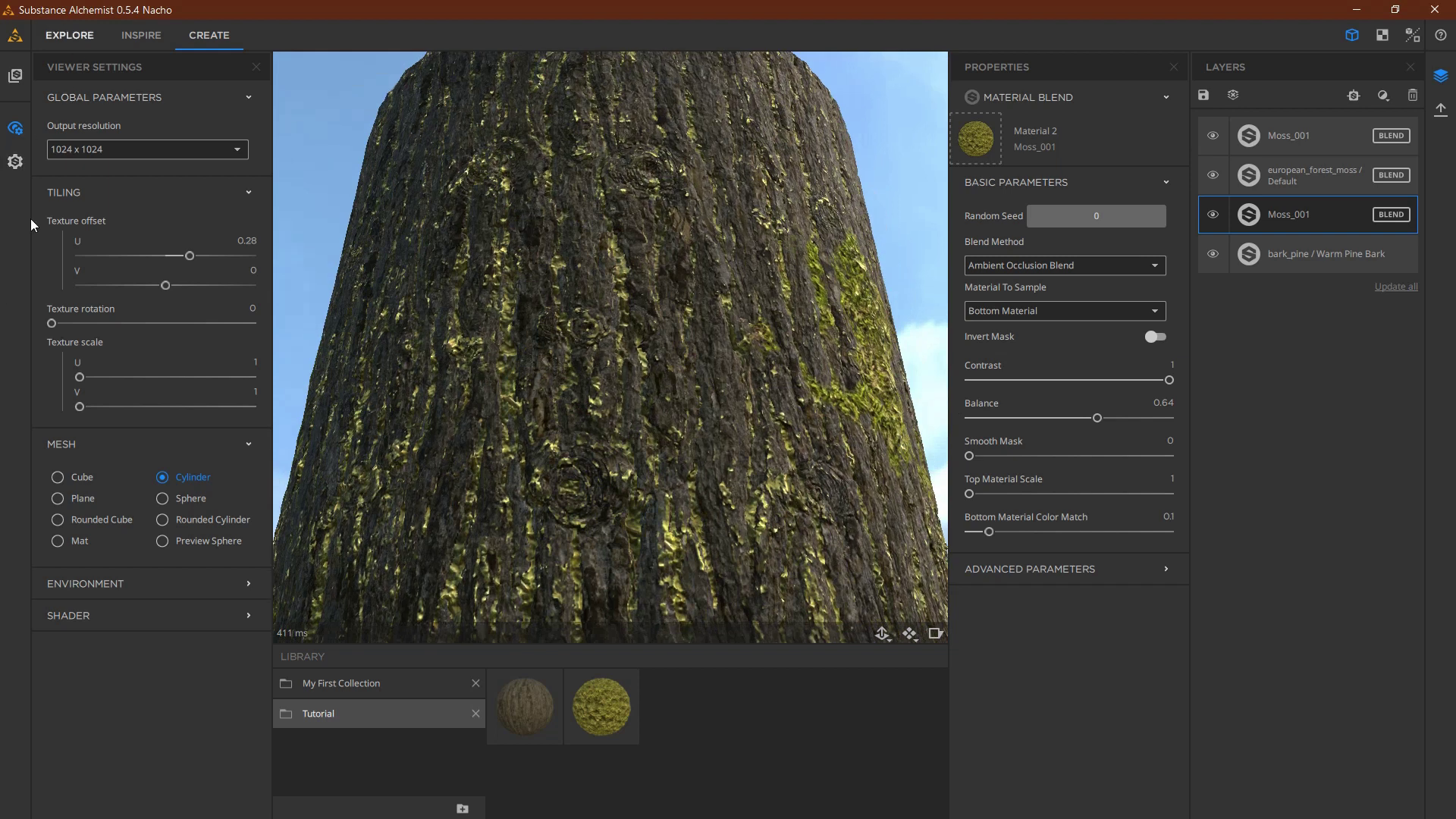
{"action": "left_click", "coordinate": [689, 348]}
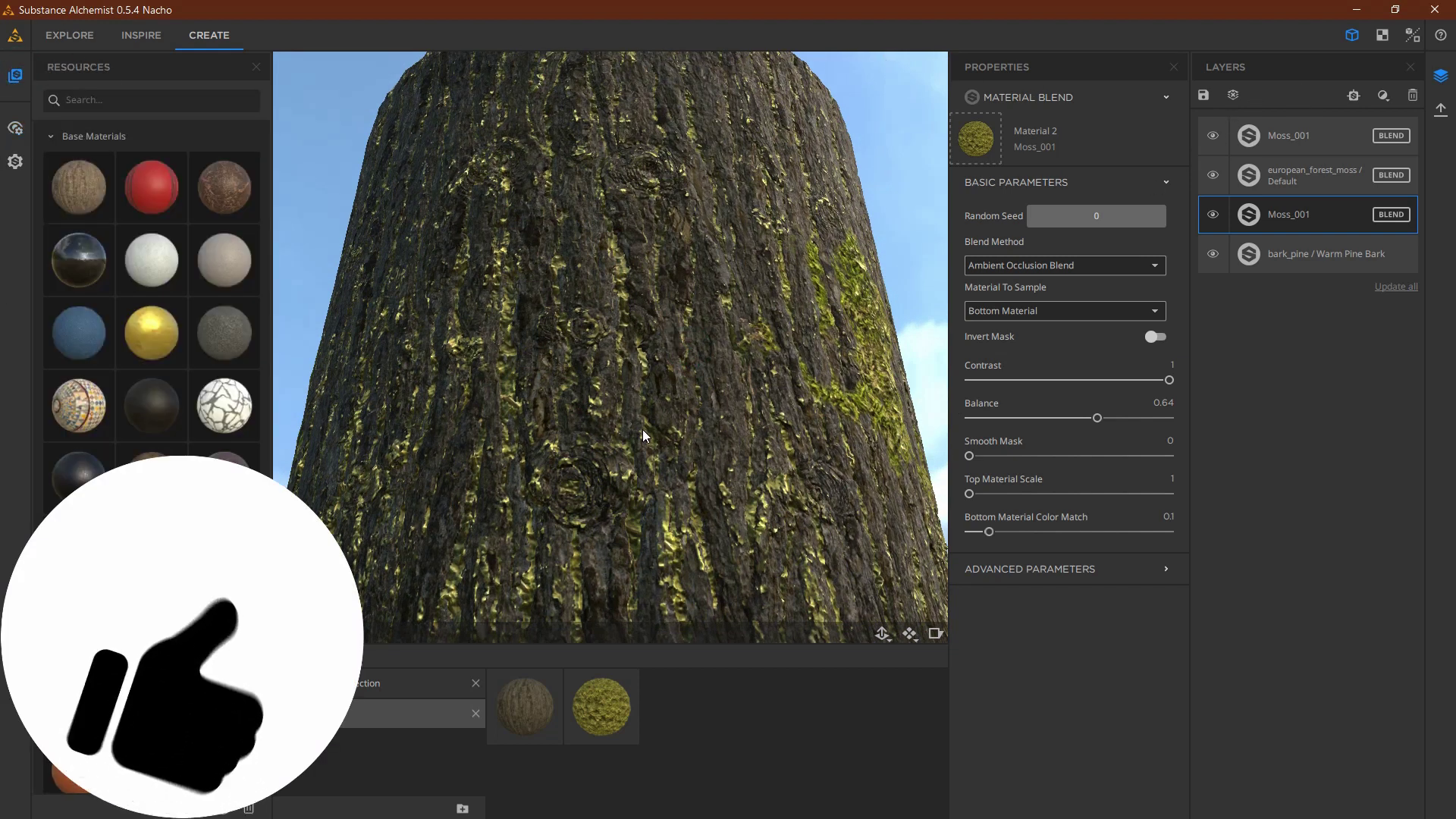